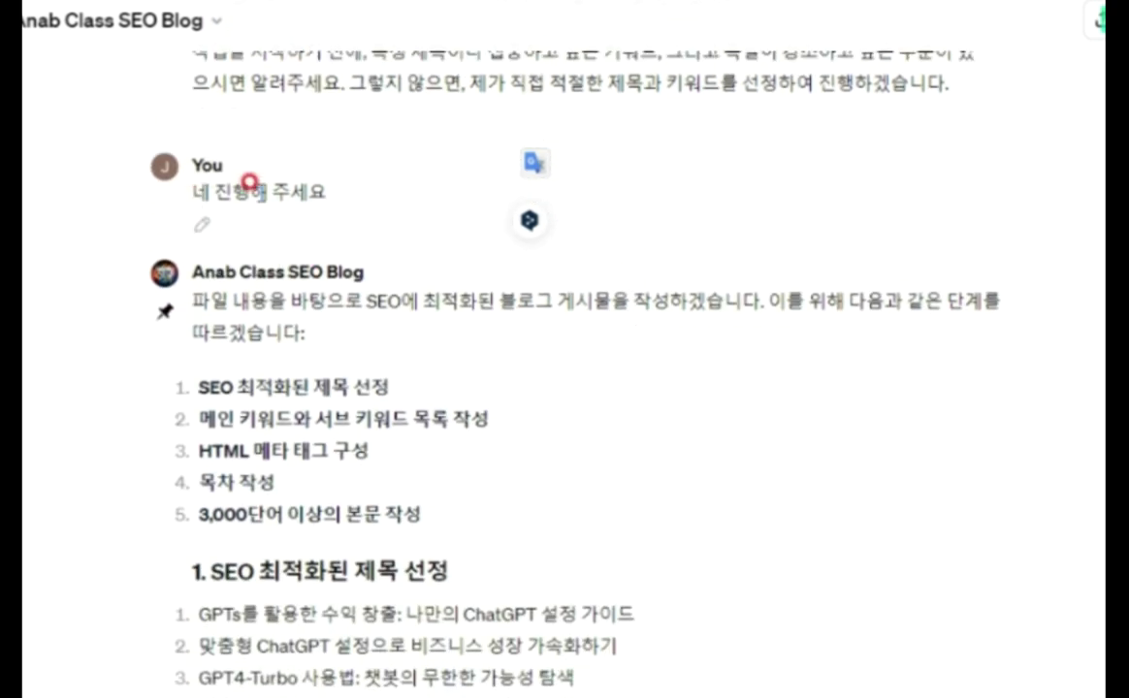
Review the opening exchange of the Anab Class SEO Blog chat, especially the request to turn the attached document into an SEO blog post.
{"action": "scroll", "coordinate": [349, 217], "scroll_direction": "down", "scroll_amount": 4}
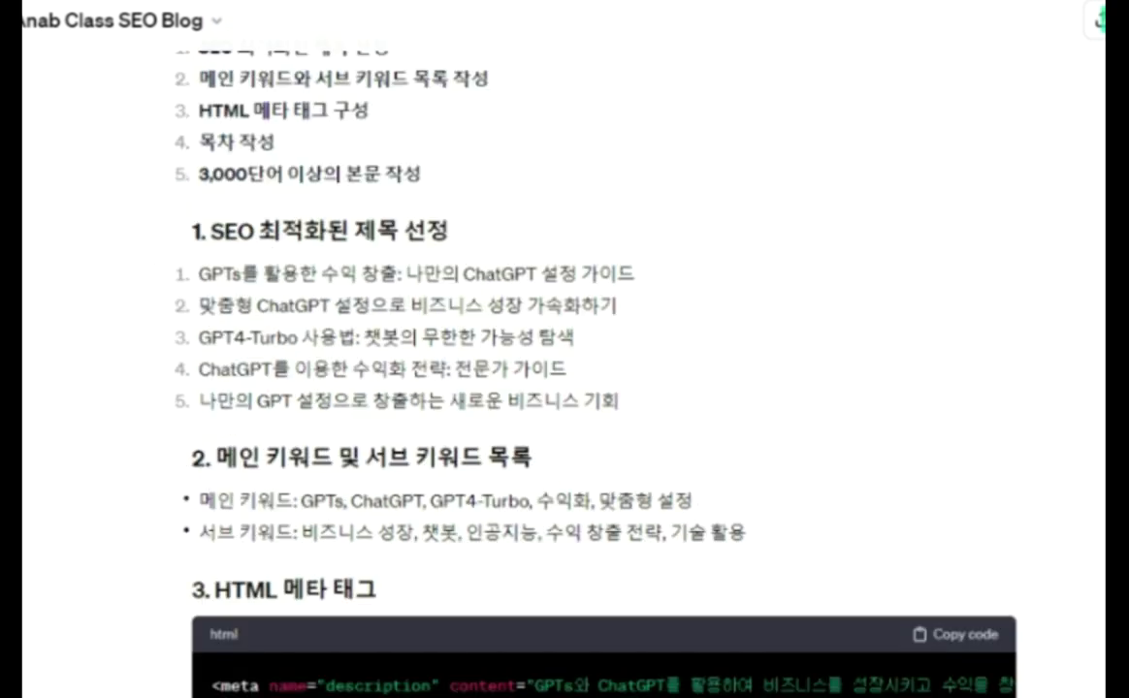
{"action": "scroll", "coordinate": [771, 446], "scroll_direction": "up", "scroll_amount": 7}
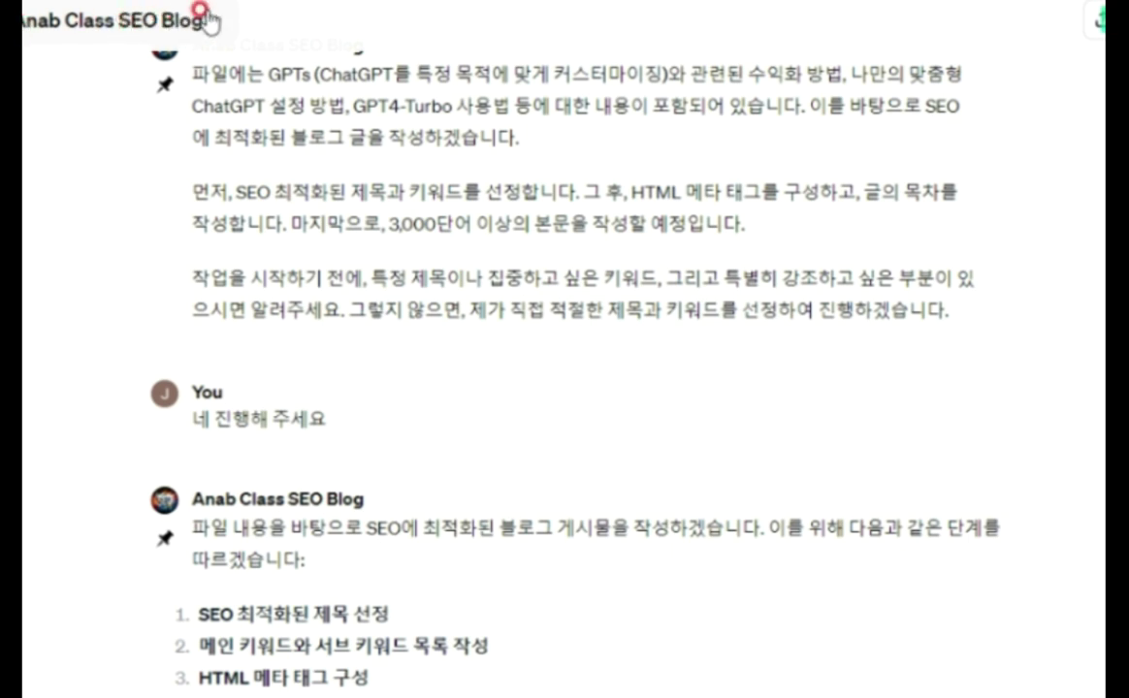
{"action": "scroll", "coordinate": [349, 234], "scroll_direction": "up", "scroll_amount": 2}
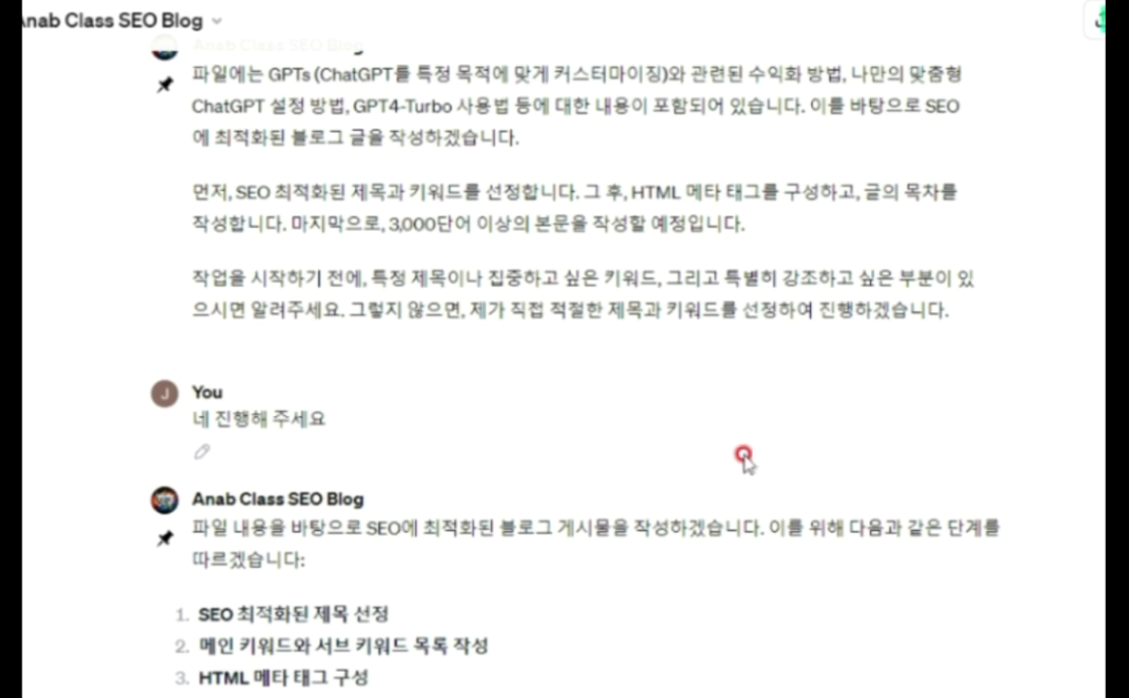
{"action": "scroll", "coordinate": [752, 451], "scroll_direction": "down", "scroll_amount": 3}
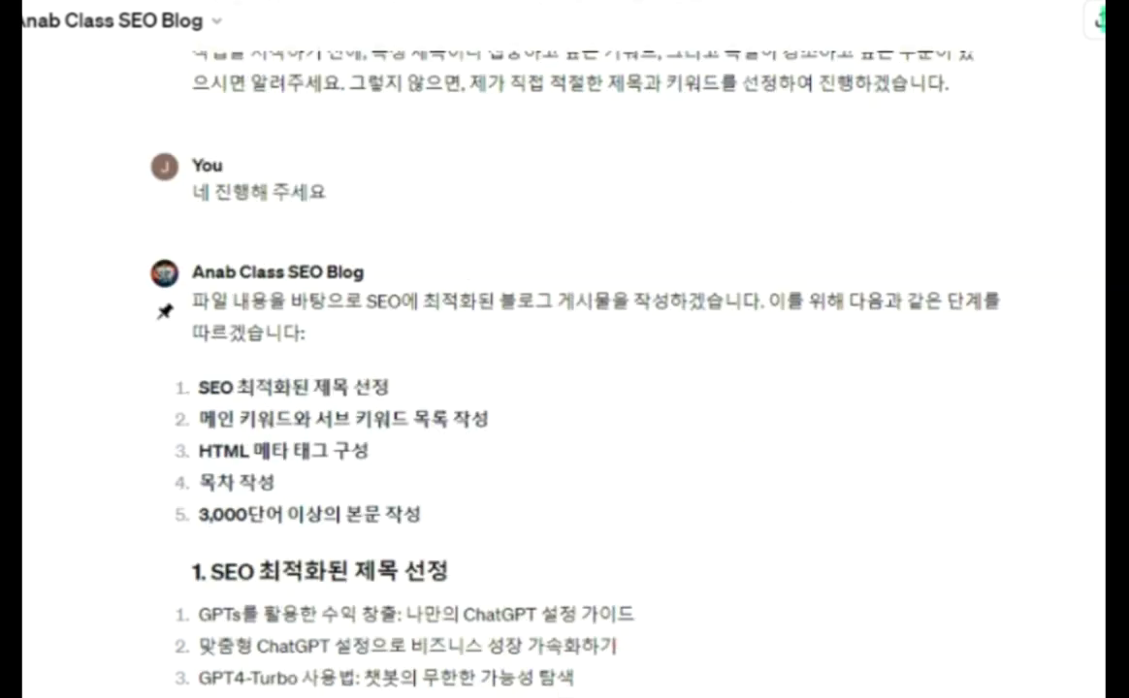
{"action": "scroll", "coordinate": [819, 489], "scroll_direction": "up", "scroll_amount": 6}
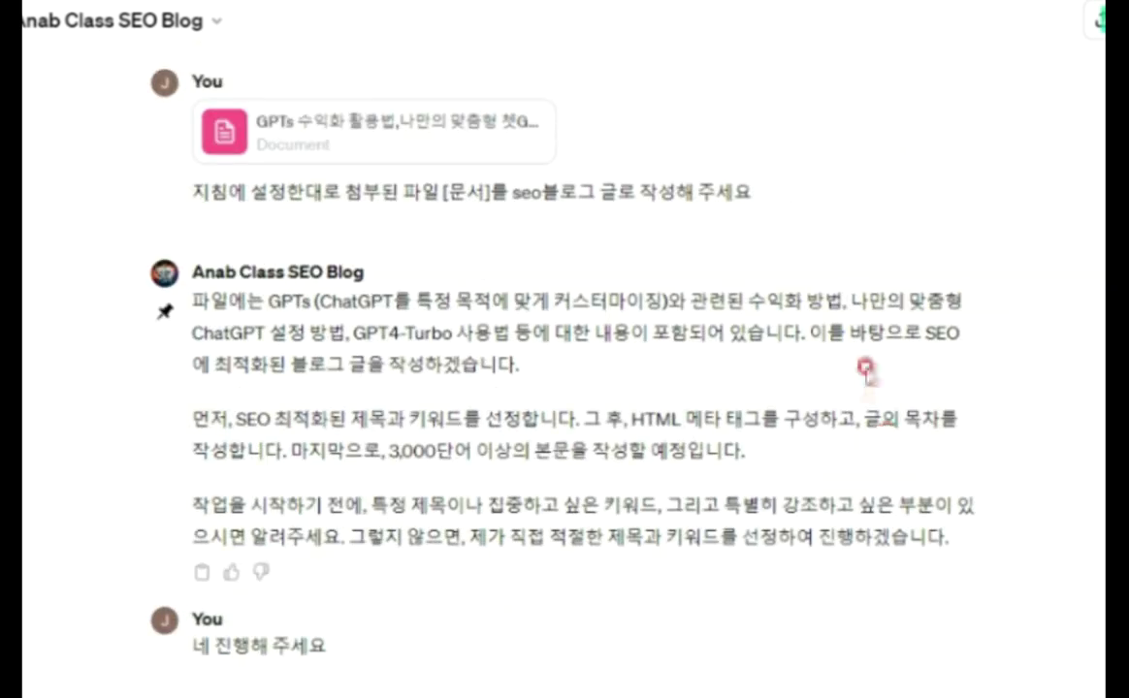
{"action": "left_click_drag", "start_coordinate": [507, 193], "coordinate": [745, 191]}
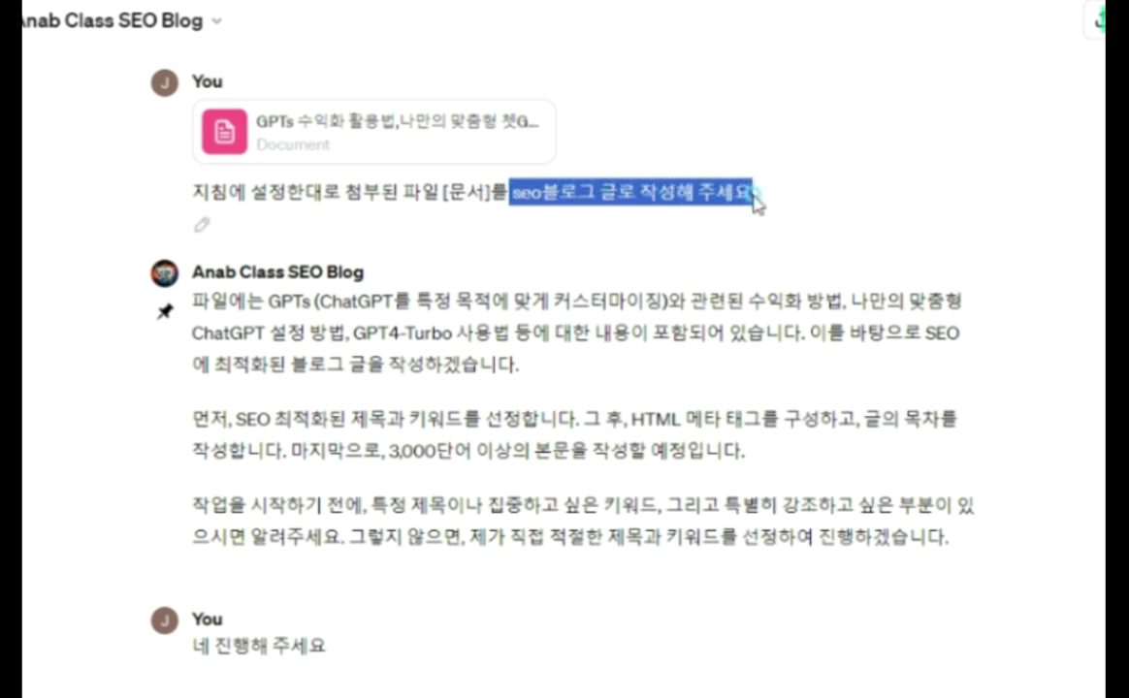
{"action": "scroll", "coordinate": [679, 370], "scroll_direction": "down", "scroll_amount": 7}
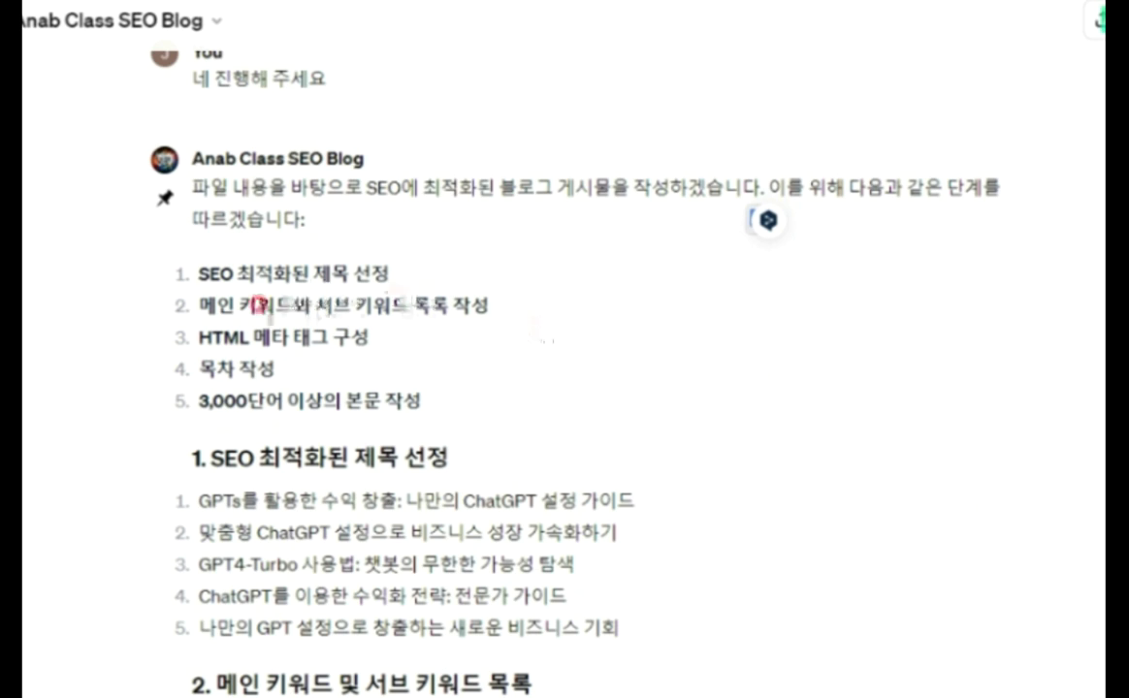
Read through the five-item writing plan in the reply, from SEO title selection to the 3,000-word body text.
{"action": "scroll", "coordinate": [453, 395], "scroll_direction": "down", "scroll_amount": 1}
{"action": "double_click", "coordinate": [252, 184]}
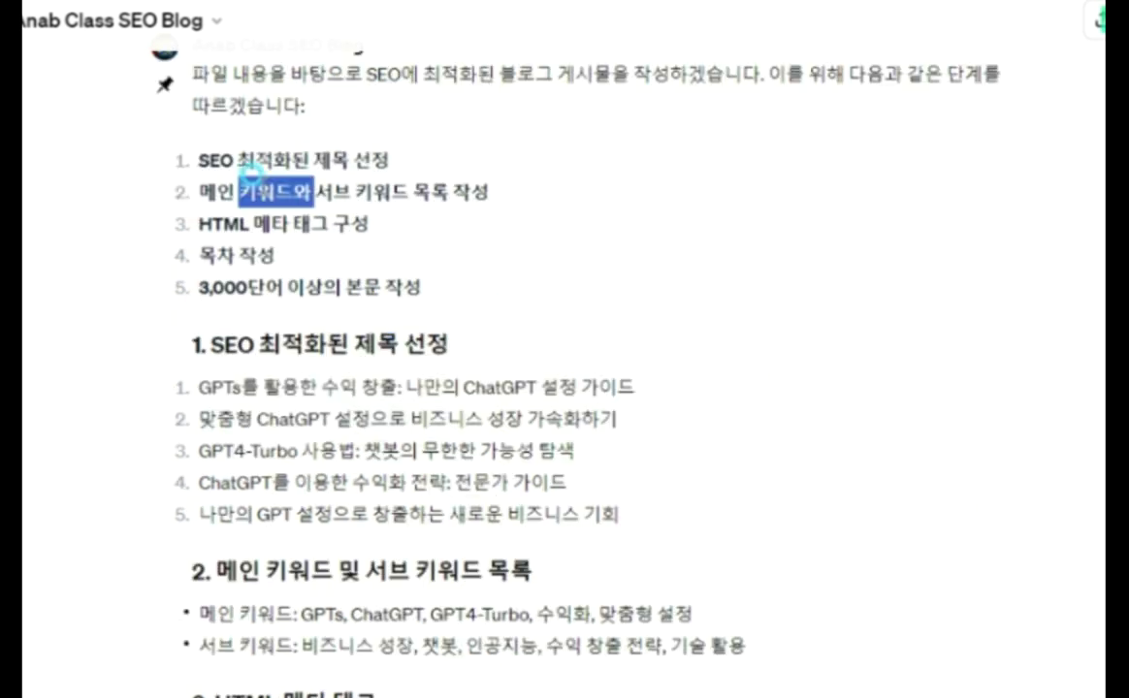
{"action": "left_click_drag", "start_coordinate": [390, 167], "coordinate": [167, 157]}
{"action": "left_click", "coordinate": [441, 190]}
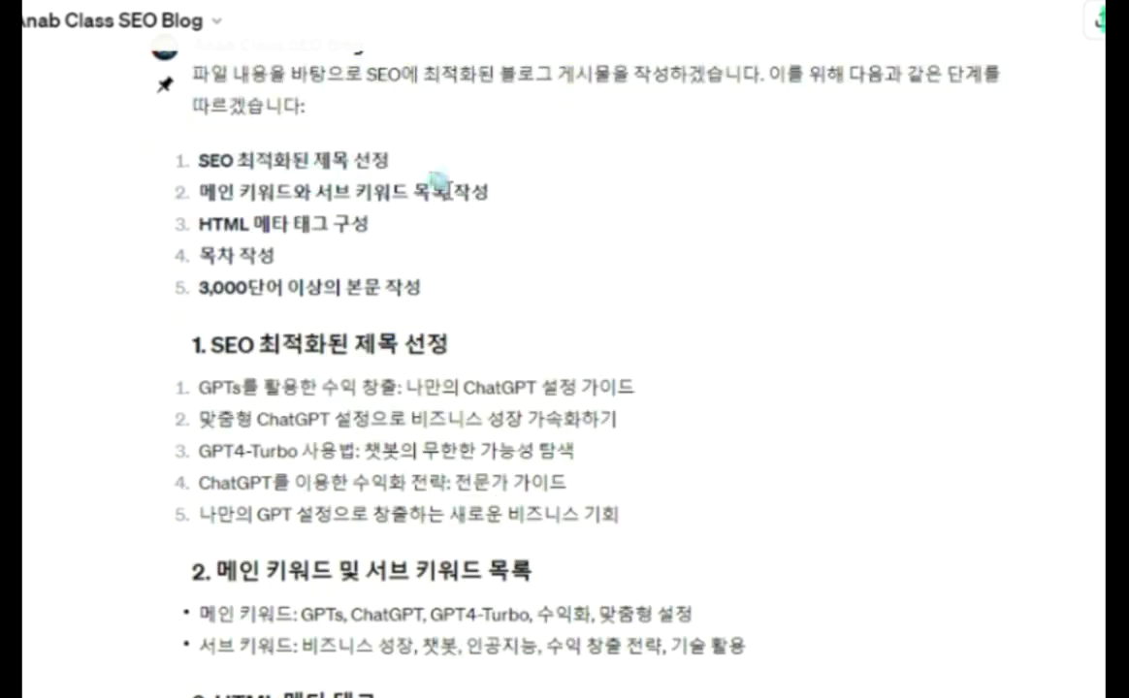
{"action": "left_click_drag", "start_coordinate": [189, 210], "coordinate": [381, 233]}
{"action": "left_click_drag", "start_coordinate": [284, 258], "coordinate": [196, 247]}
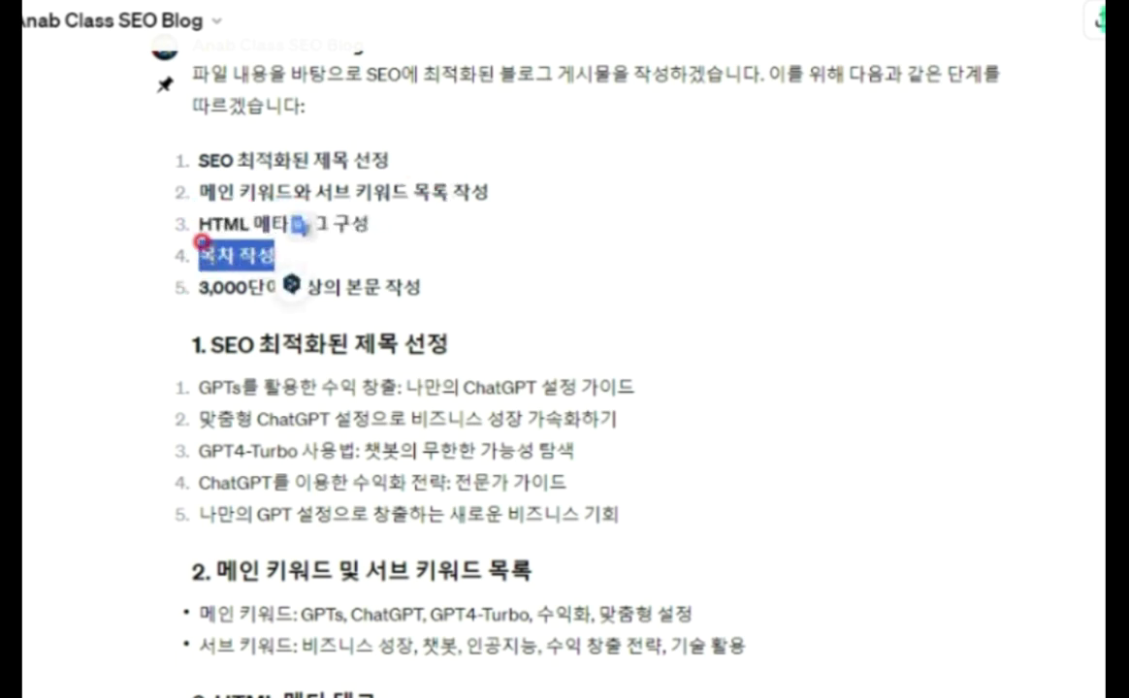
{"action": "left_click", "coordinate": [389, 267]}
{"action": "left_click_drag", "start_coordinate": [421, 286], "coordinate": [190, 286]}
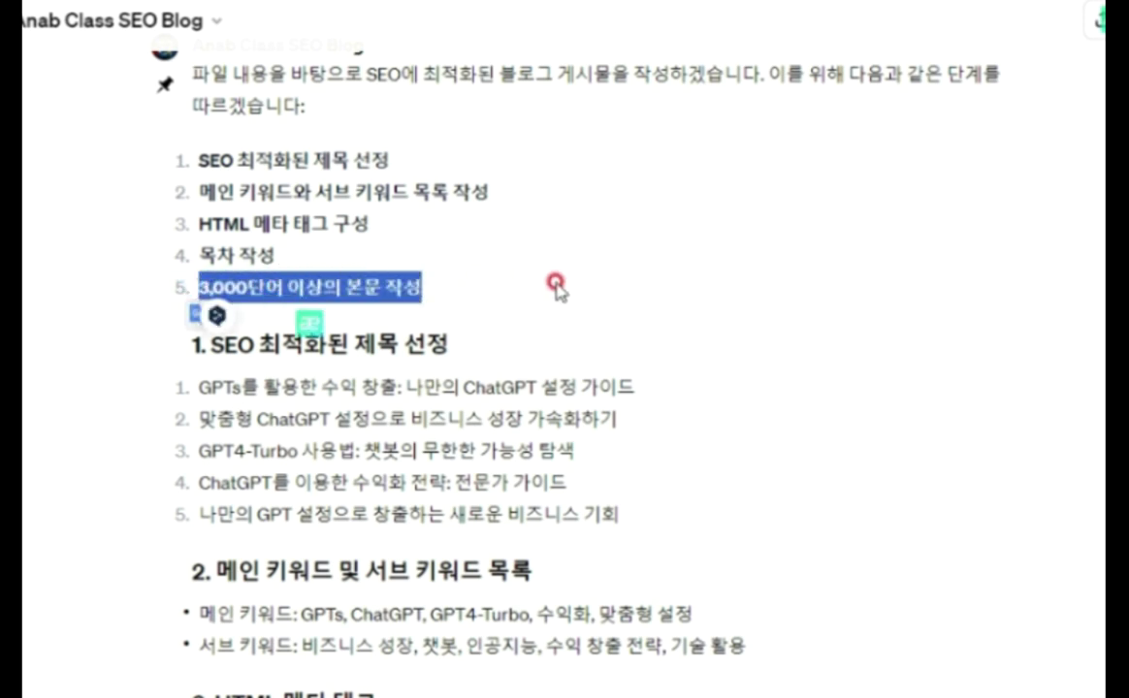
{"action": "scroll", "coordinate": [604, 444], "scroll_direction": "down", "scroll_amount": 2}
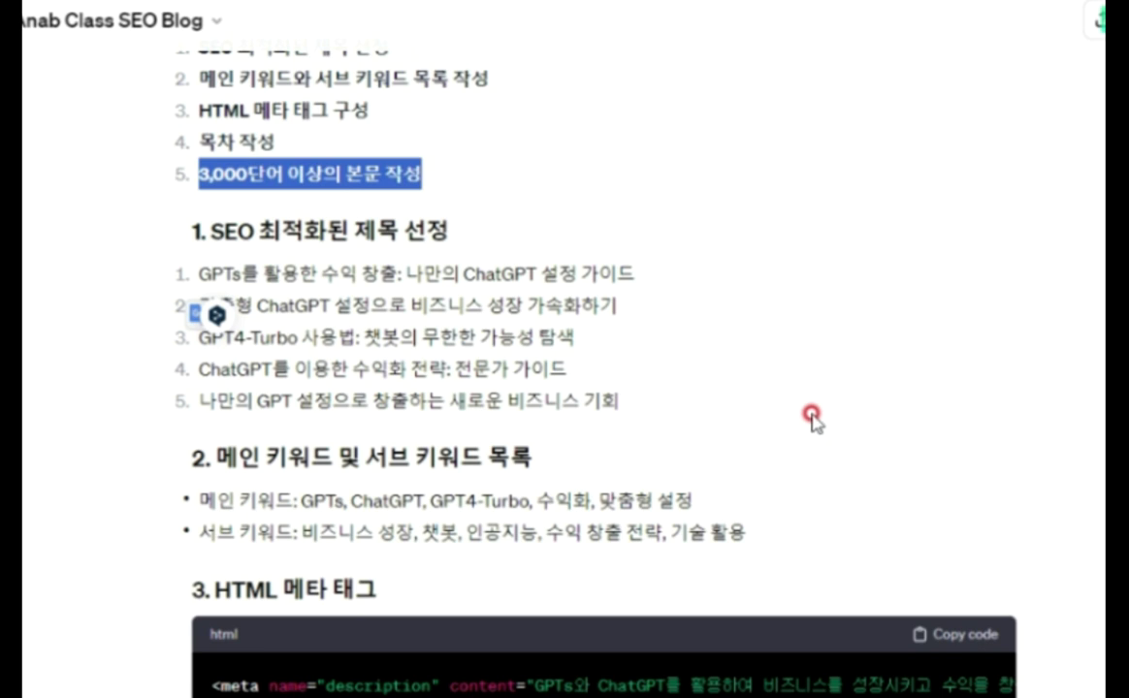
Examine the suggested SEO-optimized titles and the lists of main and sub keywords.
{"action": "left_click_drag", "start_coordinate": [176, 238], "coordinate": [544, 227]}
{"action": "left_click", "coordinate": [719, 368]}
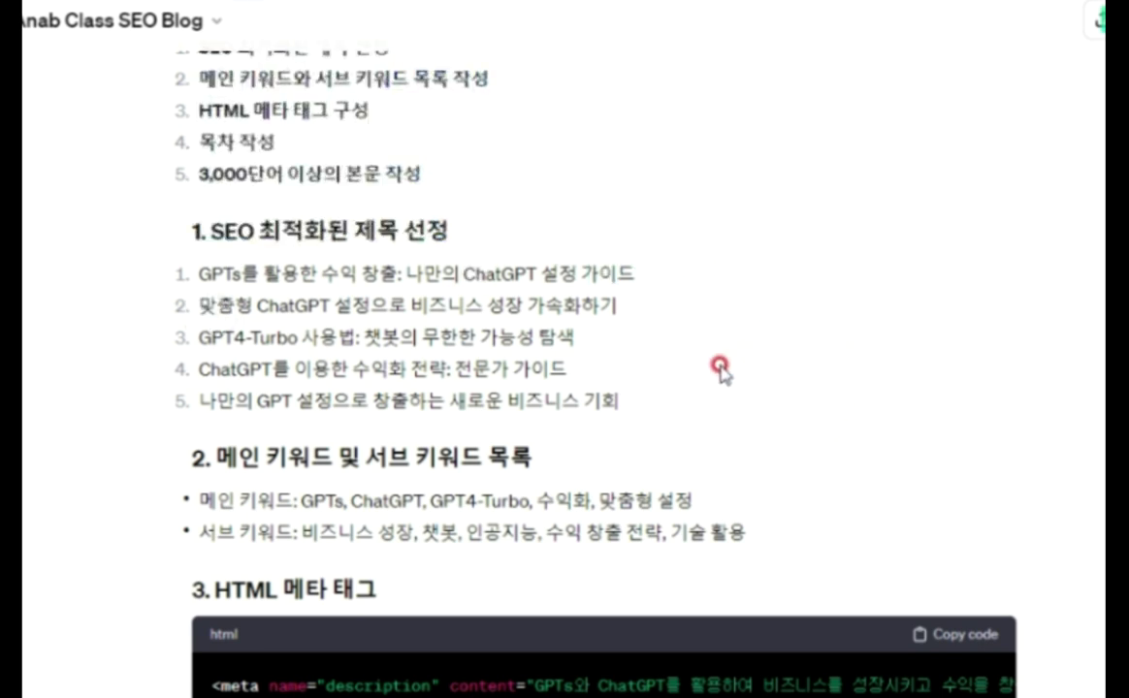
{"action": "scroll", "coordinate": [719, 366], "scroll_direction": "down", "scroll_amount": 1}
{"action": "left_click_drag", "start_coordinate": [657, 293], "coordinate": [199, 158]}
{"action": "left_click_drag", "start_coordinate": [734, 430], "coordinate": [189, 383]}
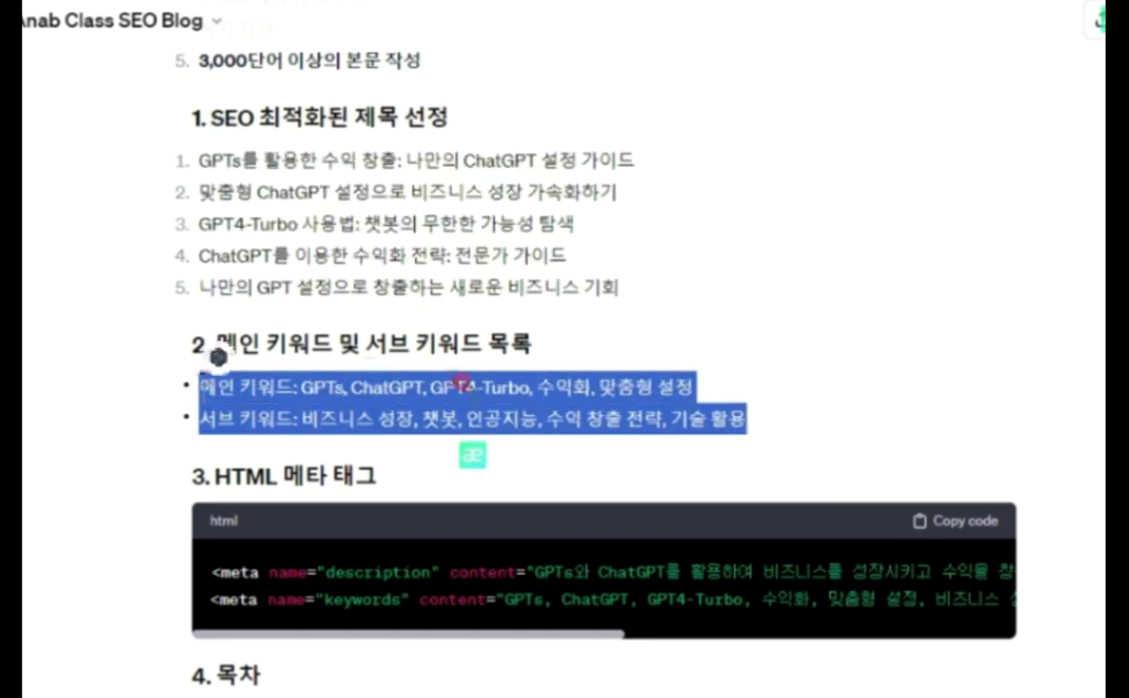
{"action": "left_click", "coordinate": [463, 403]}
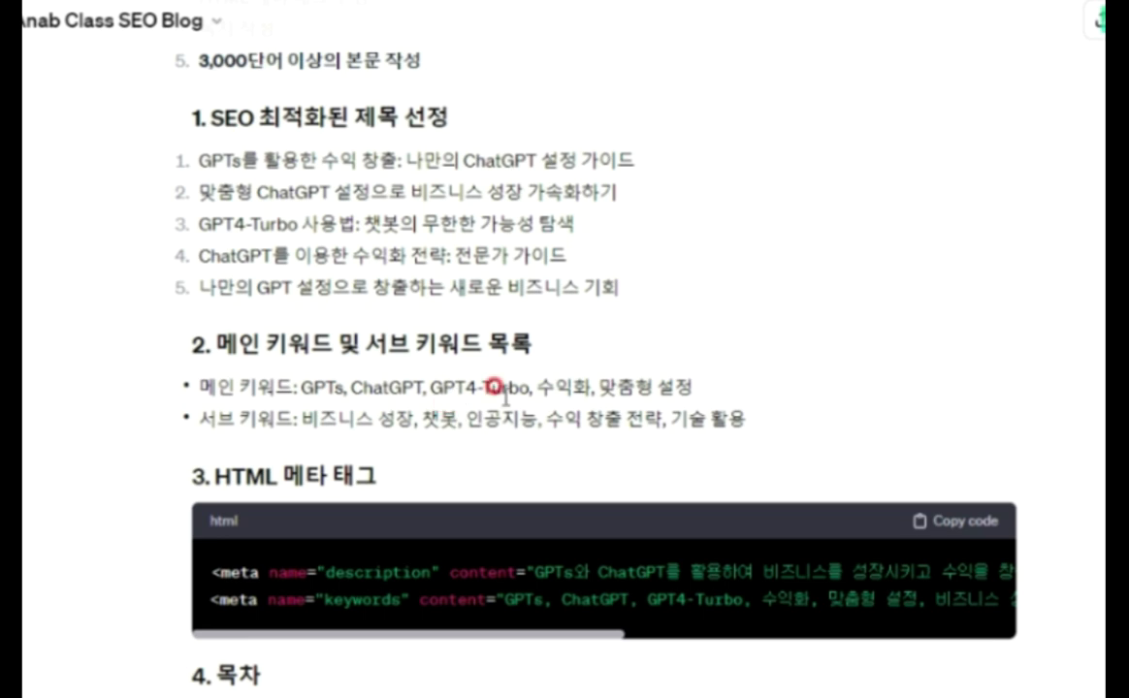
Inspect the HTML meta tag code block and the table of contents below it.
{"action": "scroll", "coordinate": [496, 387], "scroll_direction": "down", "scroll_amount": 1}
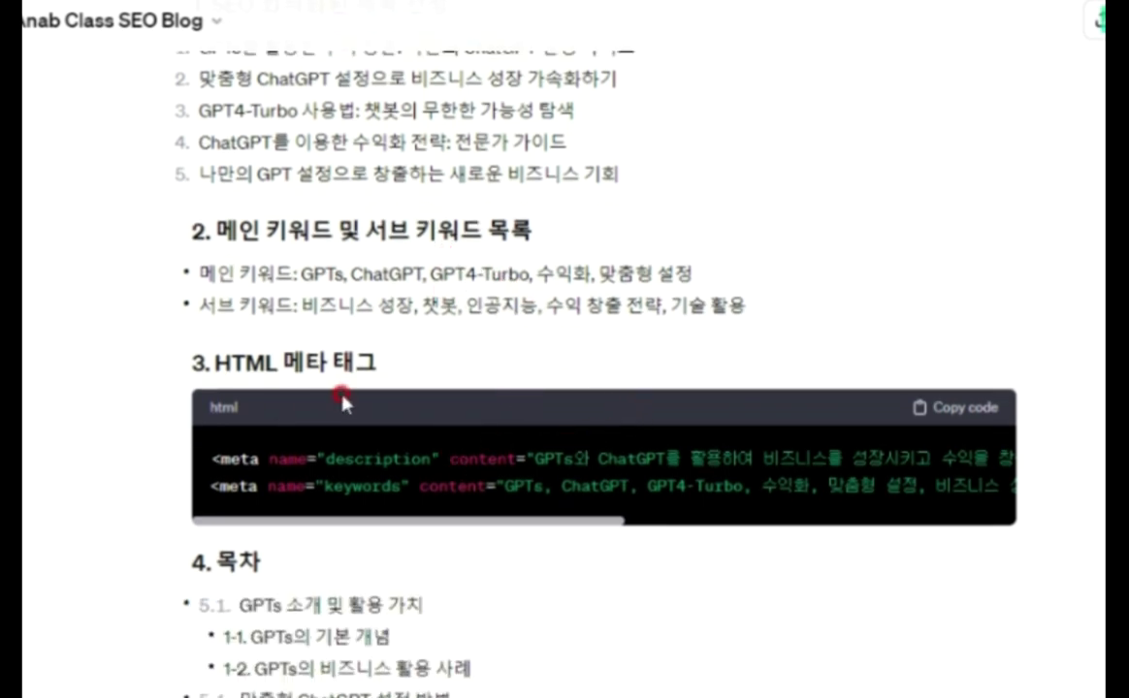
{"action": "double_click", "coordinate": [372, 457]}
{"action": "left_click", "coordinate": [414, 469]}
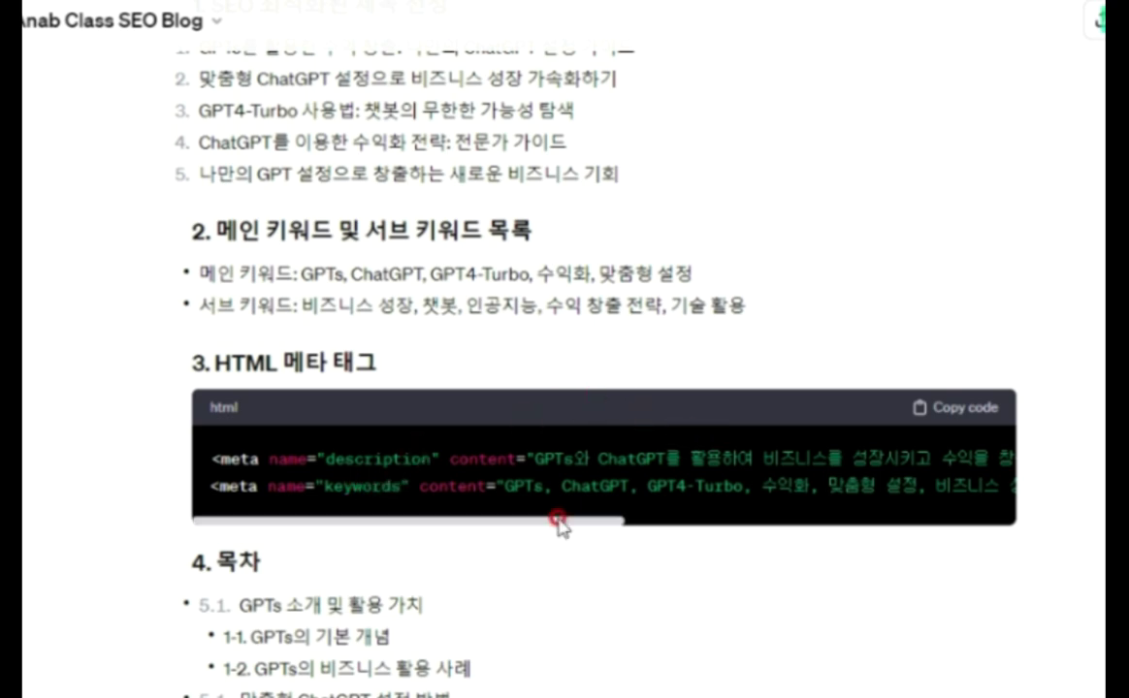
{"action": "scroll", "coordinate": [686, 476], "scroll_direction": "down", "scroll_amount": 2}
{"action": "left_click_drag", "start_coordinate": [860, 359], "coordinate": [749, 434]}
{"action": "scroll", "coordinate": [679, 407], "scroll_direction": "down", "scroll_amount": 3}
{"action": "left_click", "coordinate": [877, 400]}
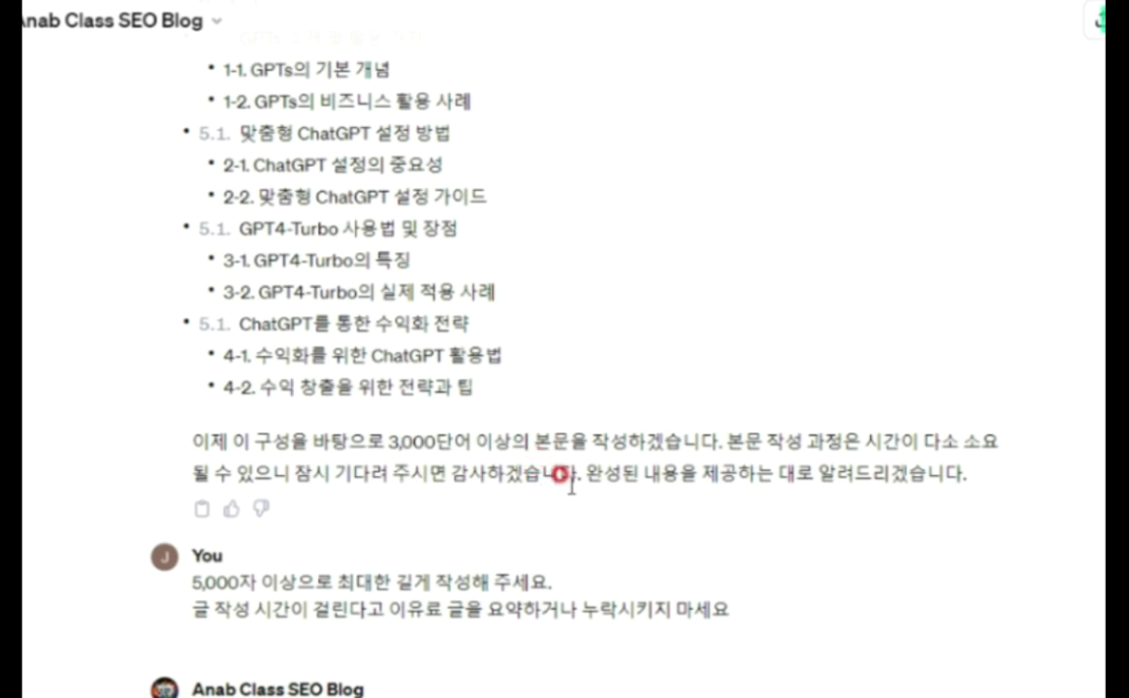
Read the reply's closing note and the follow-up prompt asking for at least 5,000 characters without summarizing or omitting anything.
{"action": "left_click_drag", "start_coordinate": [207, 442], "coordinate": [953, 497]}
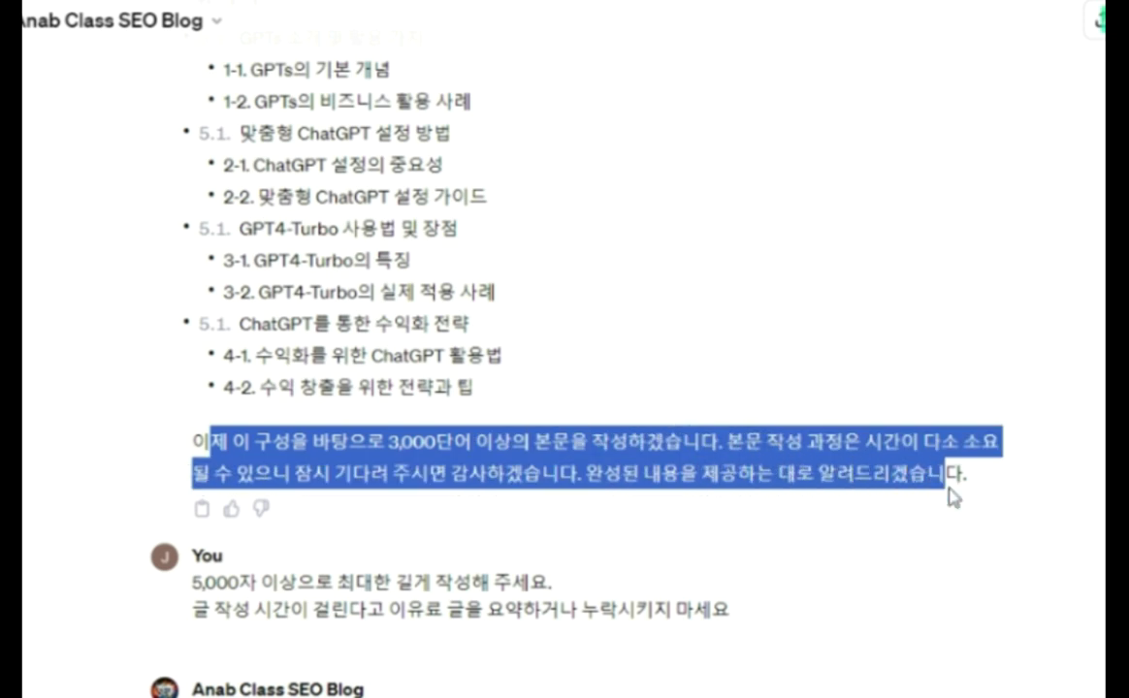
{"action": "left_click", "coordinate": [746, 517]}
{"action": "scroll", "coordinate": [727, 500], "scroll_direction": "down", "scroll_amount": 3}
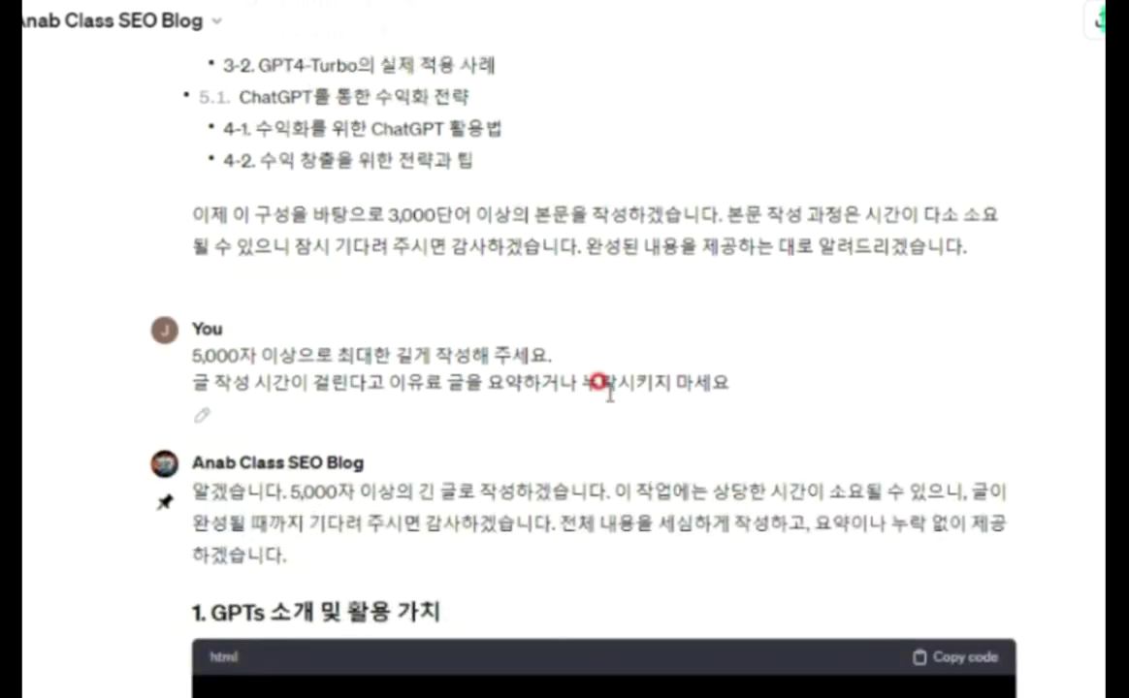
{"action": "mouse_move", "coordinate": [233, 405]}
{"action": "left_click_drag", "start_coordinate": [191, 353], "coordinate": [761, 384]}
{"action": "scroll", "coordinate": [918, 358], "scroll_direction": "down", "scroll_amount": 1}
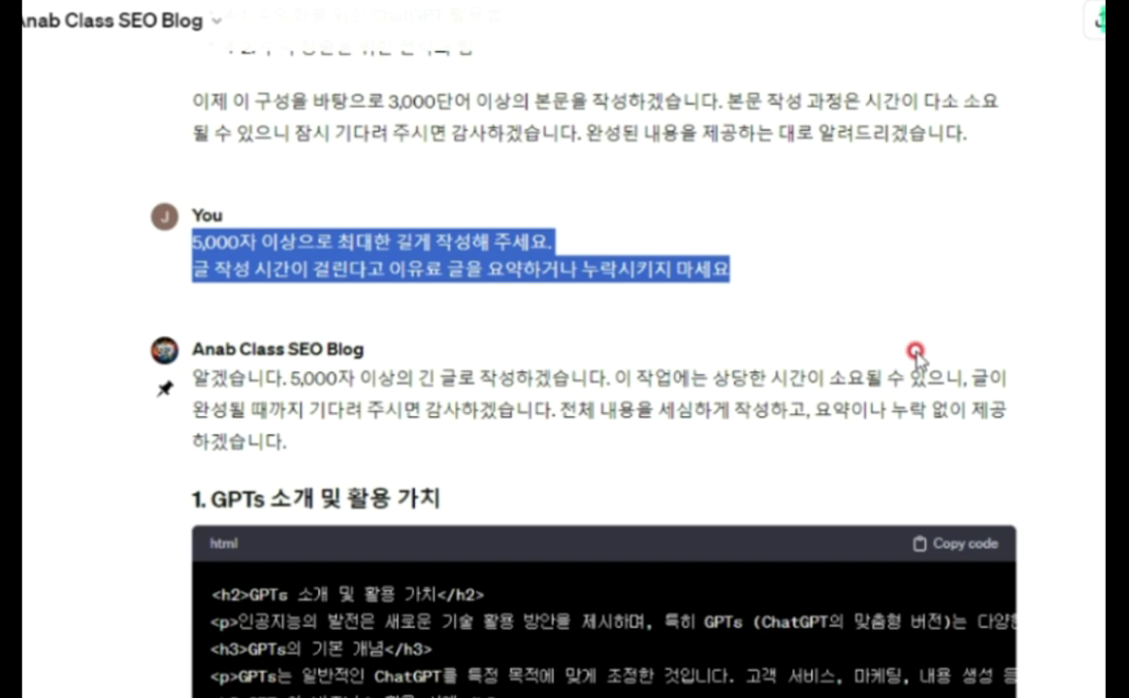
{"action": "left_click", "coordinate": [609, 255]}
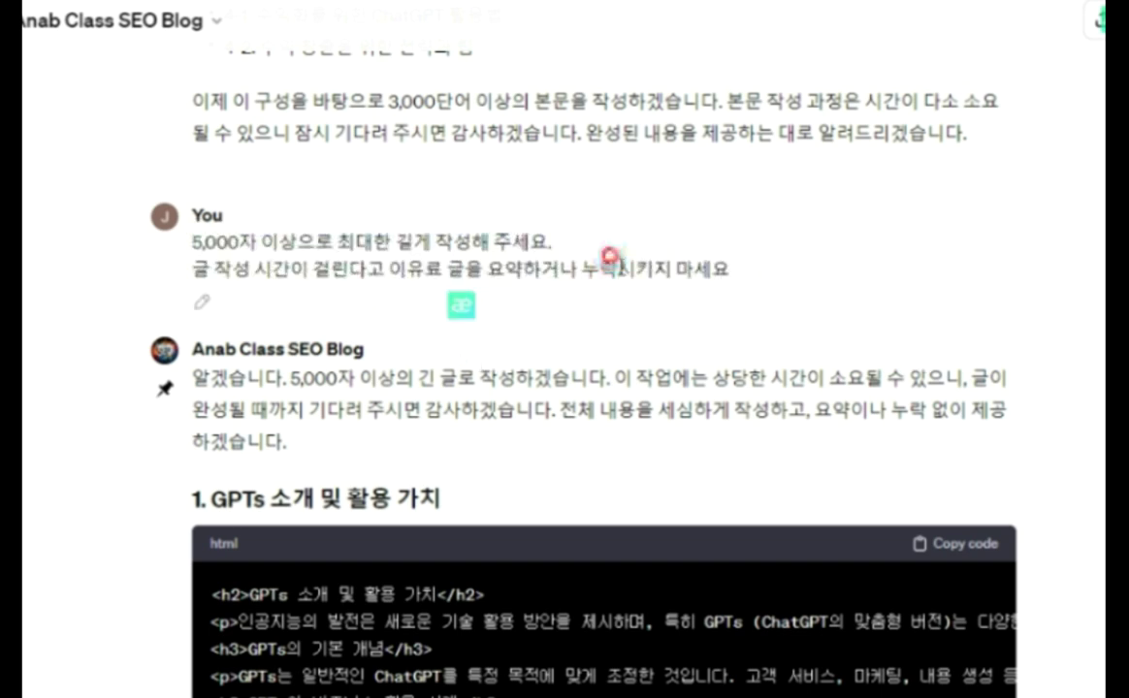
{"action": "scroll", "coordinate": [291, 320], "scroll_direction": "down", "scroll_amount": 1}
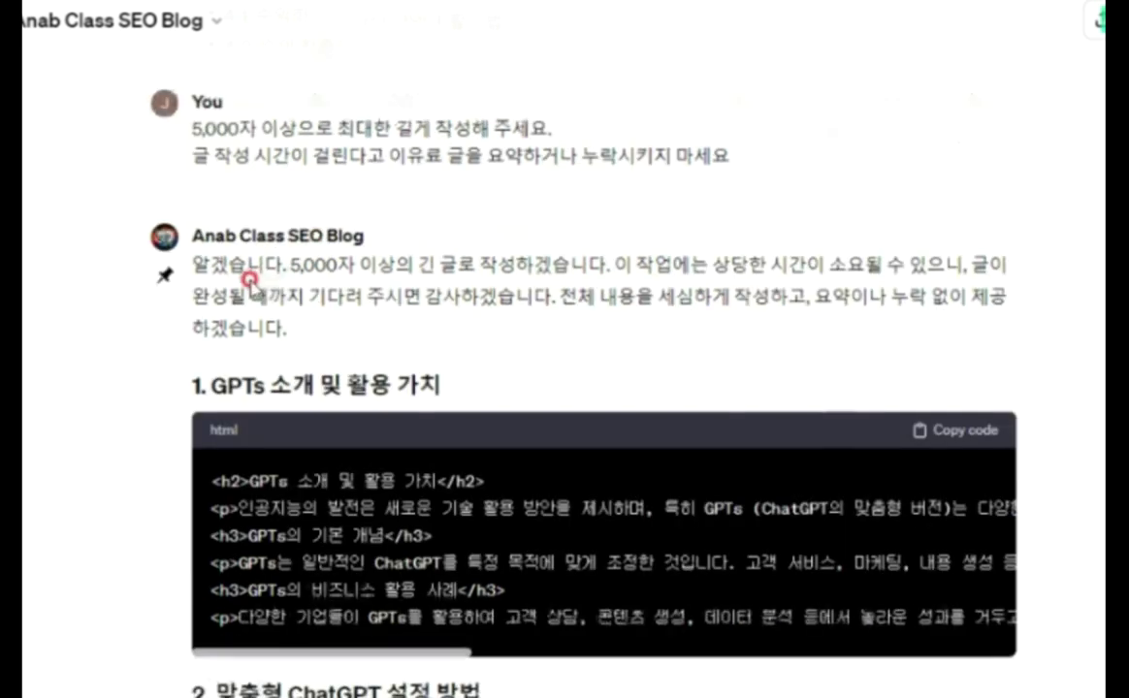
Compare the section titles with the h2 and h3 headings in the first two HTML code blocks, on GPTs introduction and custom ChatGPT setup.
{"action": "scroll", "coordinate": [726, 283], "scroll_direction": "down", "scroll_amount": 2}
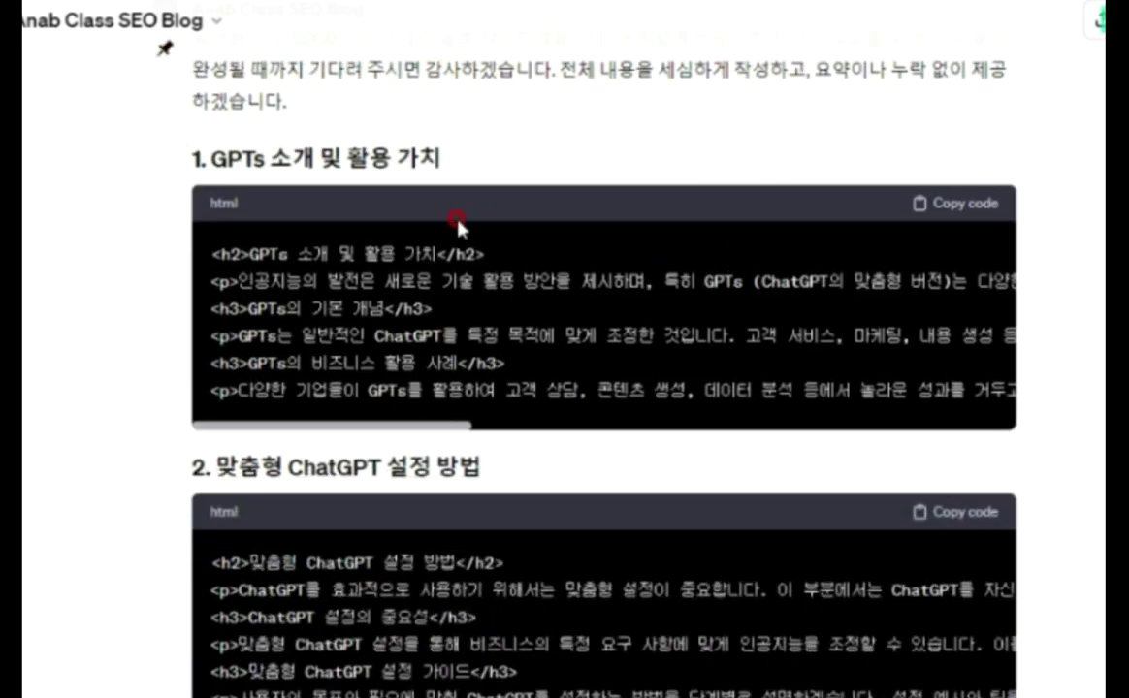
{"action": "left_click_drag", "start_coordinate": [194, 158], "coordinate": [514, 166]}
{"action": "left_click", "coordinate": [622, 150]}
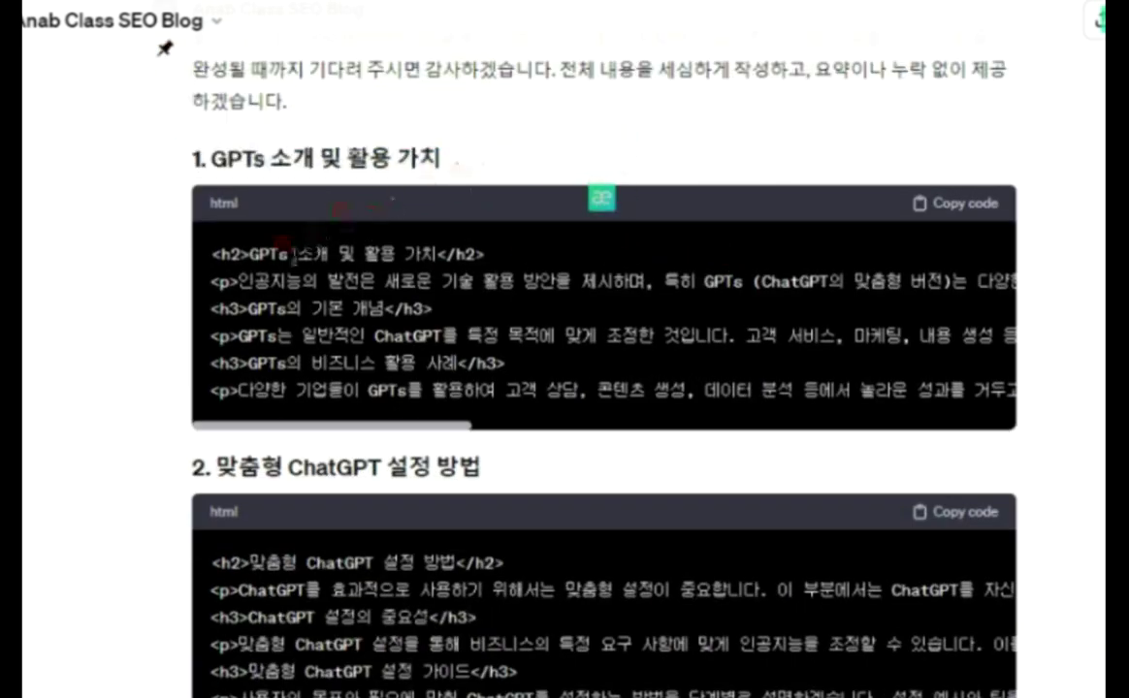
{"action": "double_click", "coordinate": [254, 301]}
{"action": "double_click", "coordinate": [419, 362]}
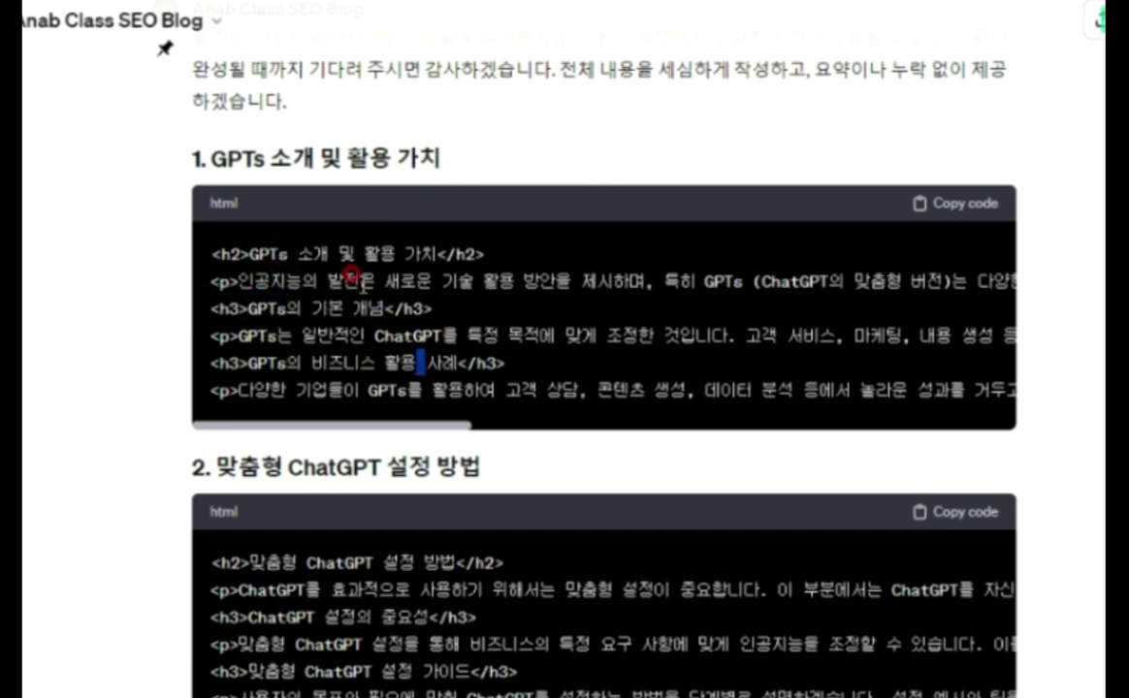
{"action": "triple_click", "coordinate": [277, 242]}
{"action": "left_click", "coordinate": [239, 231]}
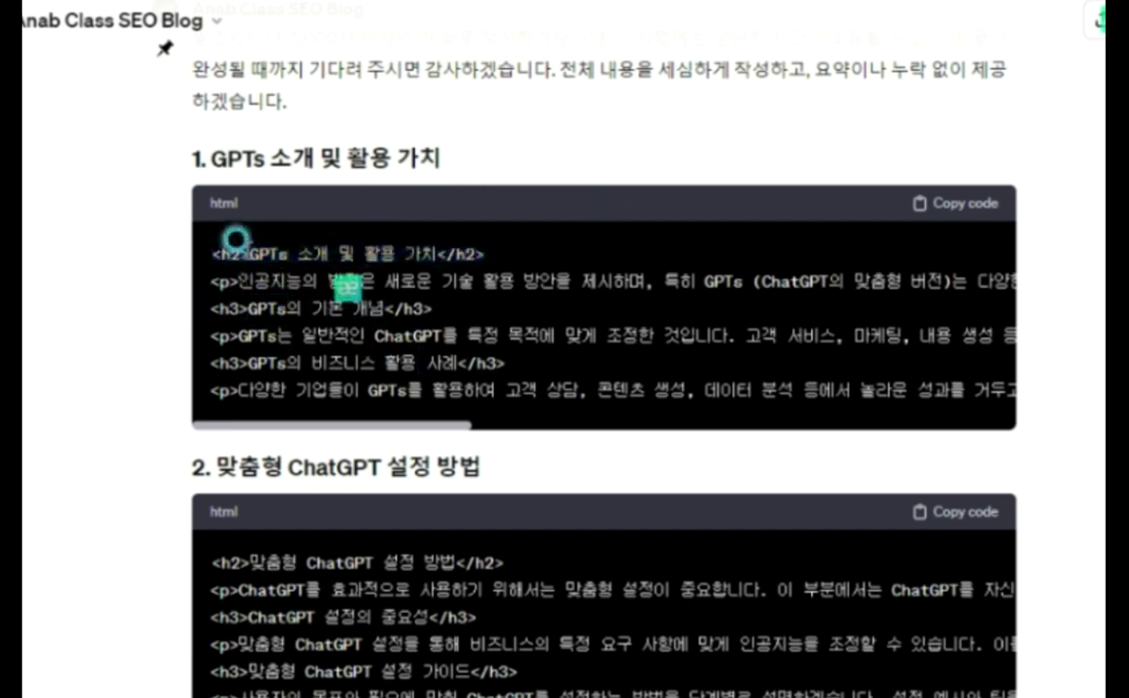
{"action": "scroll", "coordinate": [456, 320], "scroll_direction": "down", "scroll_amount": 2}
{"action": "triple_click", "coordinate": [235, 229]}
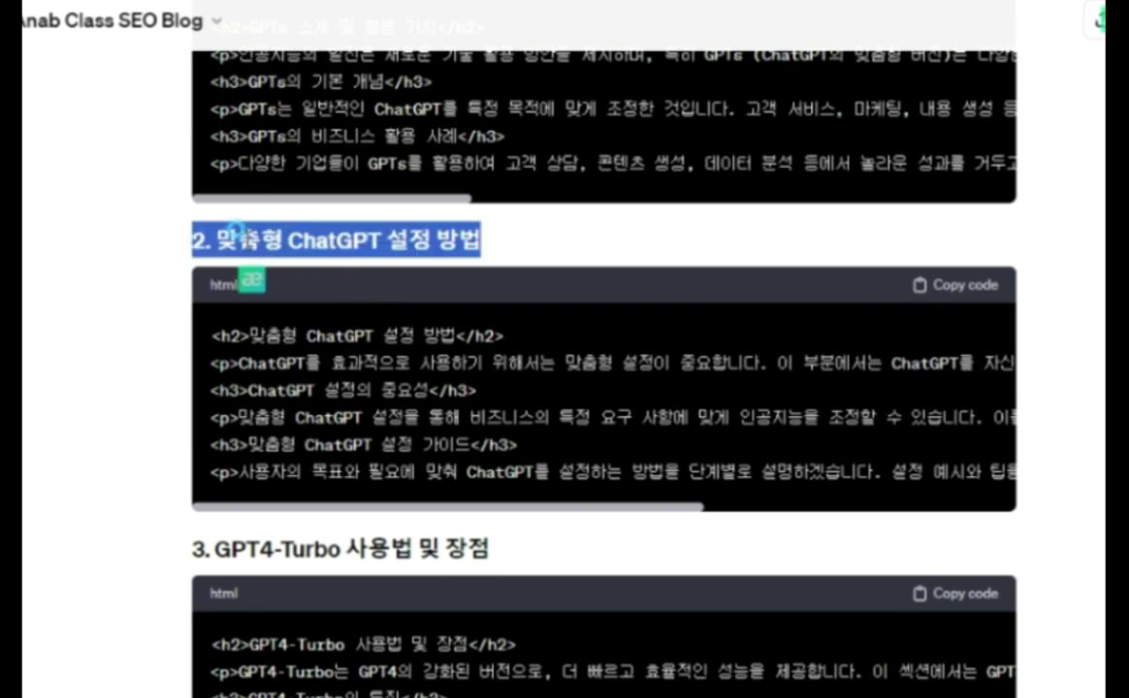
{"action": "triple_click", "coordinate": [257, 336]}
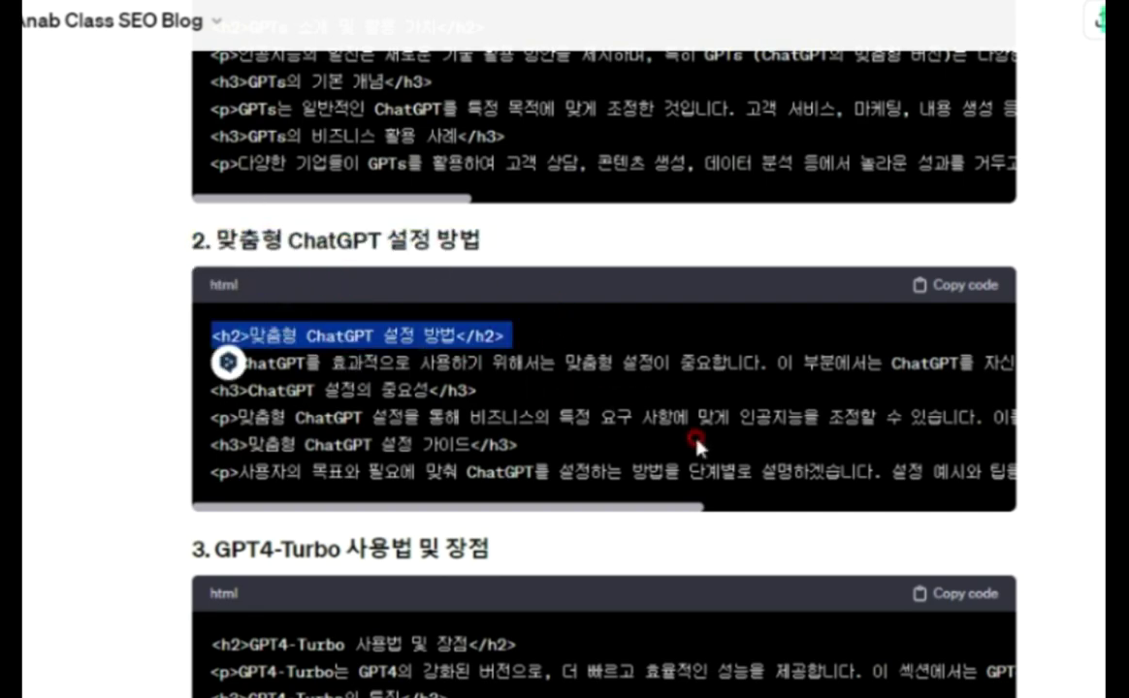
{"action": "scroll", "coordinate": [631, 395], "scroll_direction": "up", "scroll_amount": 2}
{"action": "left_click", "coordinate": [351, 213]}
{"action": "scroll", "coordinate": [545, 261], "scroll_direction": "down", "scroll_amount": 2}
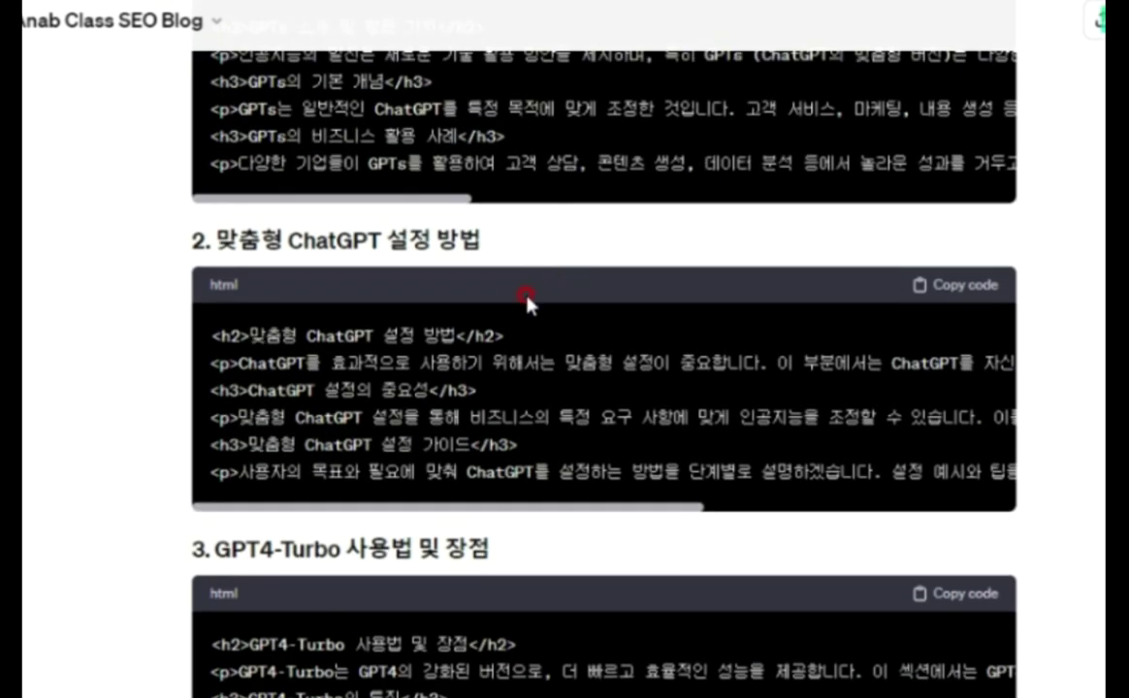
Go past the remaining HTML sections and read the second follow-up prompt requesting the body text, along with the start of its reply.
{"action": "scroll", "coordinate": [529, 302], "scroll_direction": "down", "scroll_amount": 5}
{"action": "scroll", "coordinate": [673, 325], "scroll_direction": "down", "scroll_amount": 2}
{"action": "scroll", "coordinate": [711, 361], "scroll_direction": "up", "scroll_amount": 10}
{"action": "scroll", "coordinate": [710, 361], "scroll_direction": "down", "scroll_amount": 9}
{"action": "scroll", "coordinate": [711, 360], "scroll_direction": "down", "scroll_amount": 5}
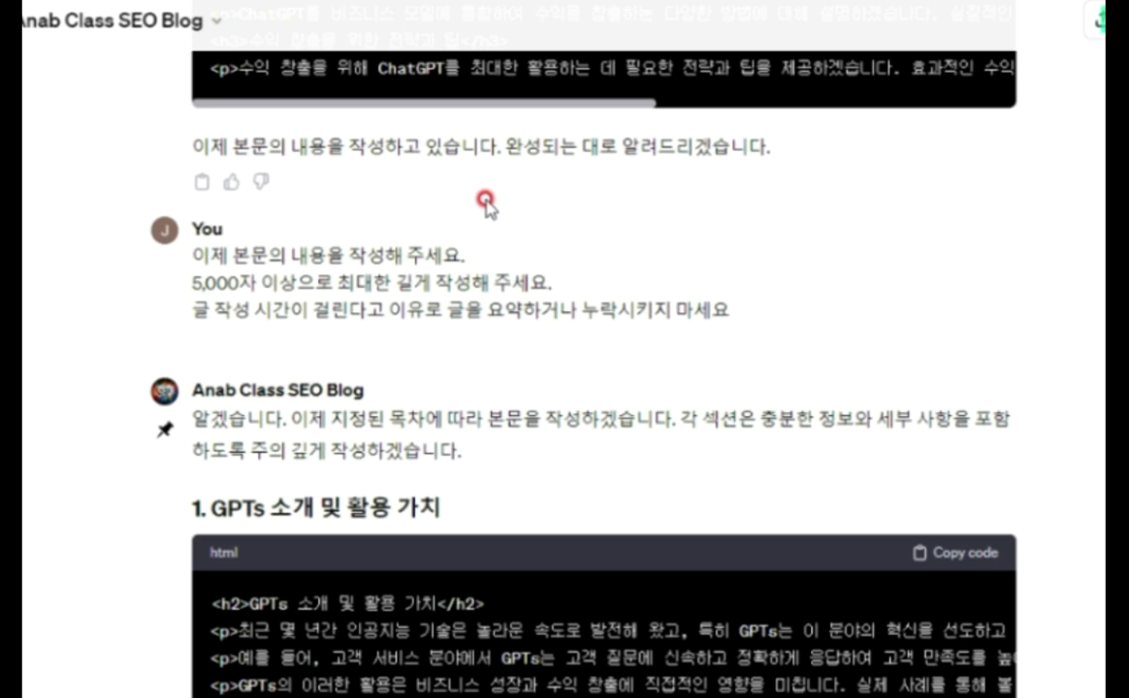
{"action": "left_click_drag", "start_coordinate": [725, 310], "coordinate": [309, 257]}
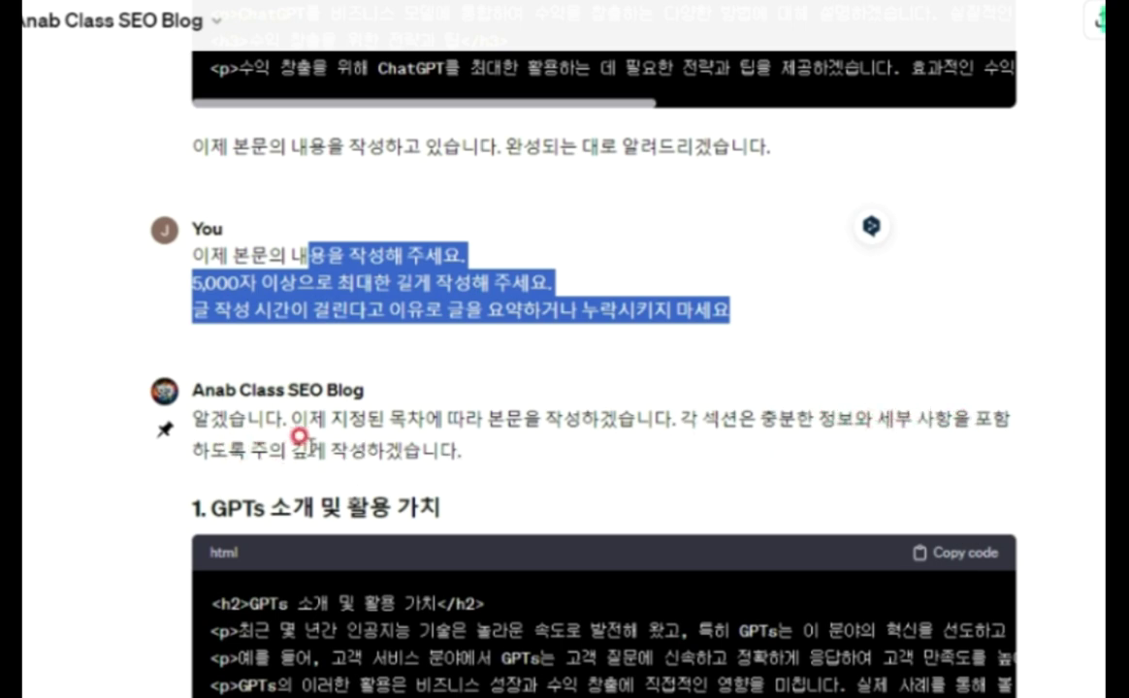
{"action": "left_click_drag", "start_coordinate": [679, 418], "coordinate": [995, 453]}
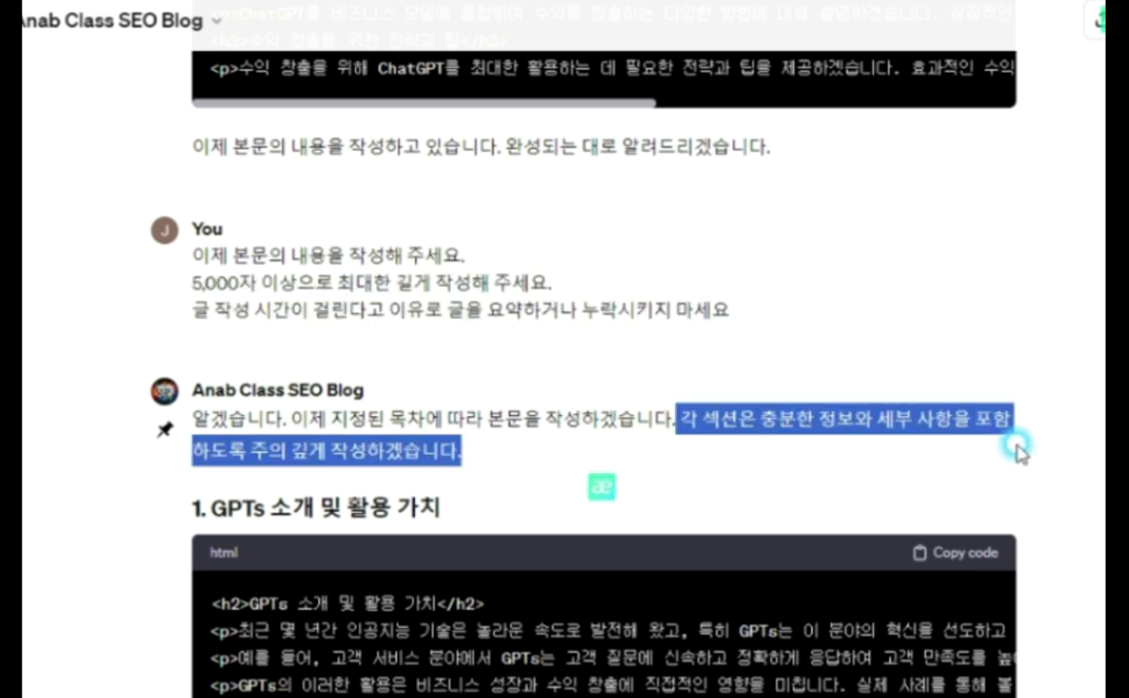
Compare the four numbered section titles with the h2 headings in the body-text HTML blocks, from GPTs introduction to the ChatGPT monetization strategy.
{"action": "scroll", "coordinate": [1050, 423], "scroll_direction": "down", "scroll_amount": 4}
{"action": "double_click", "coordinate": [326, 263]}
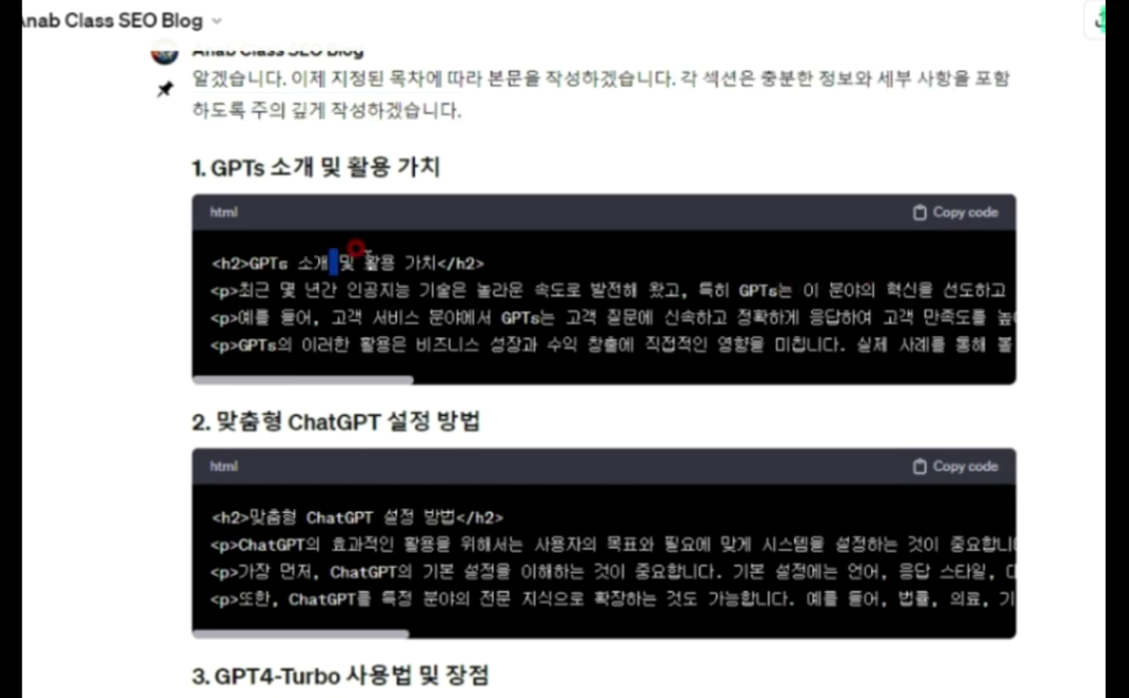
{"action": "scroll", "coordinate": [519, 374], "scroll_direction": "down", "scroll_amount": 3}
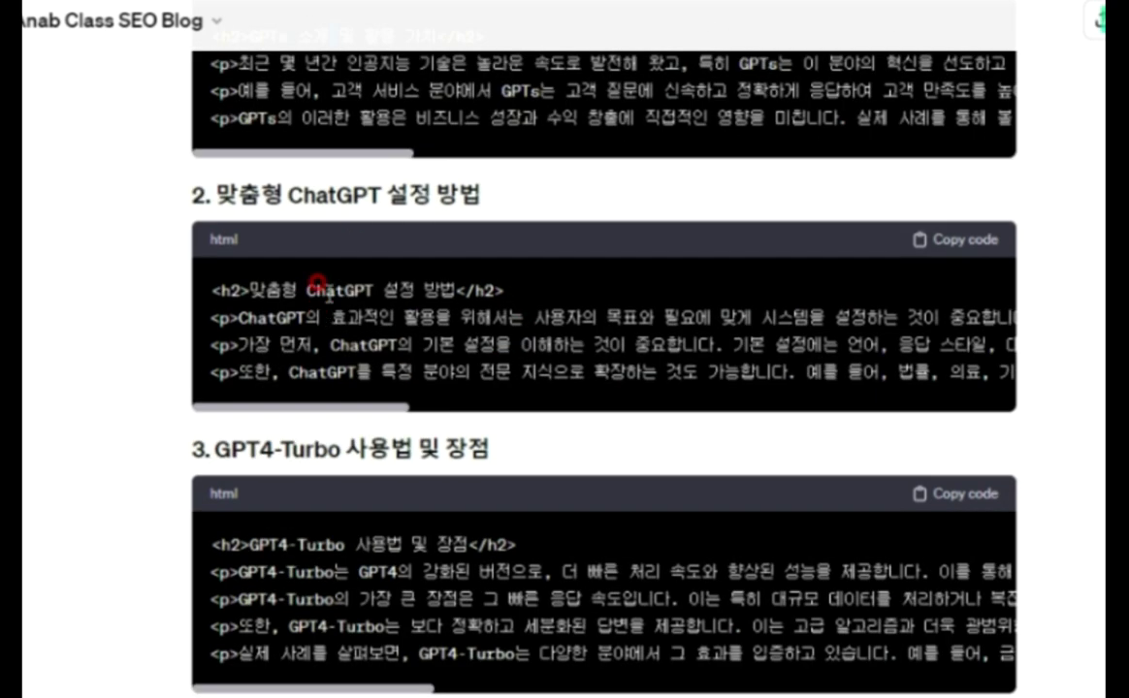
{"action": "triple_click", "coordinate": [330, 290]}
{"action": "triple_click", "coordinate": [385, 433]}
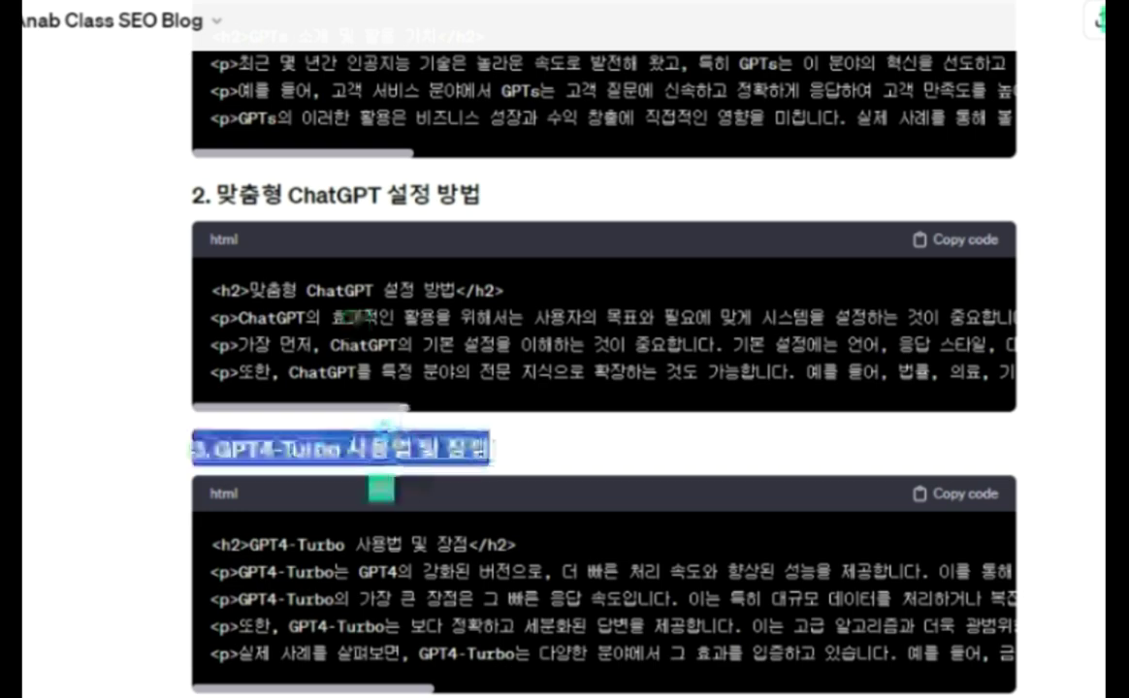
{"action": "scroll", "coordinate": [388, 431], "scroll_direction": "down", "scroll_amount": 4}
{"action": "triple_click", "coordinate": [463, 388]}
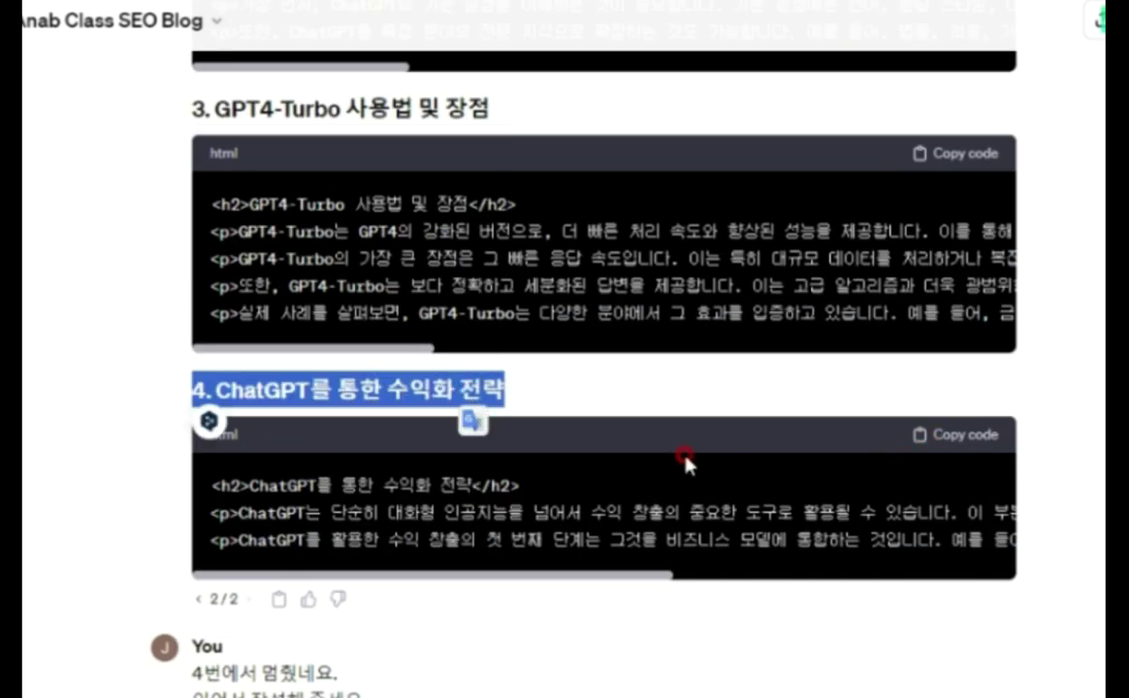
Read the prompt asking to continue from section 4, its continued HTML block, and the closing note about the SEO-optimized post.
{"action": "scroll", "coordinate": [463, 449], "scroll_direction": "down", "scroll_amount": 1}
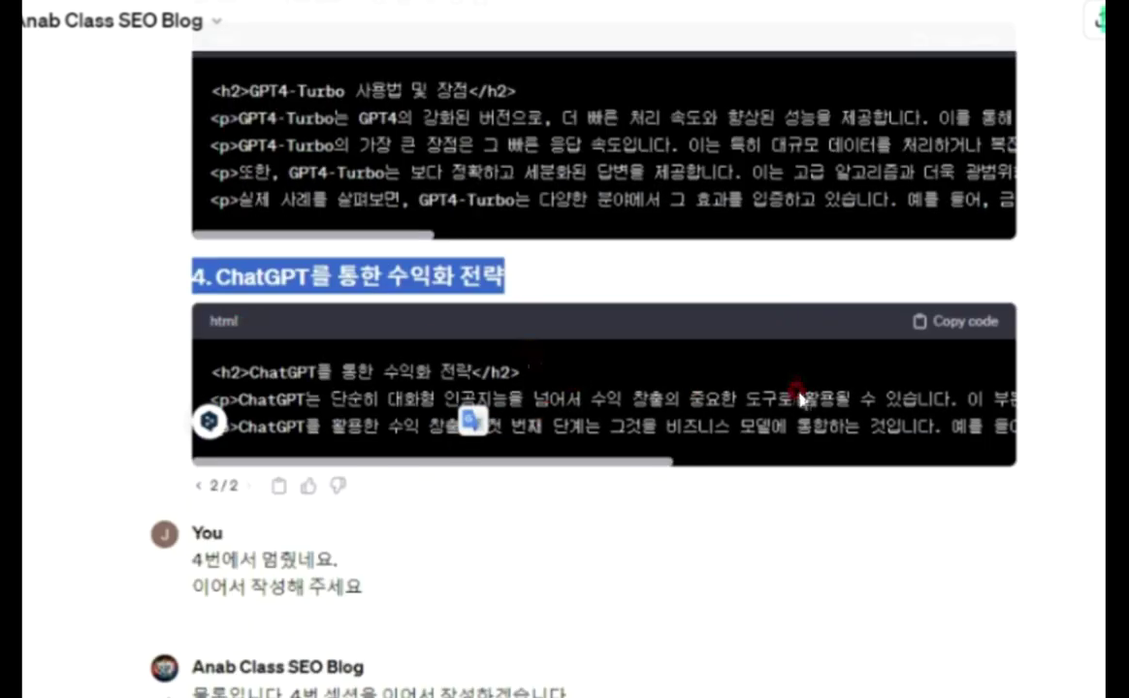
{"action": "left_click_drag", "start_coordinate": [180, 560], "coordinate": [365, 587]}
{"action": "scroll", "coordinate": [831, 580], "scroll_direction": "down", "scroll_amount": 3}
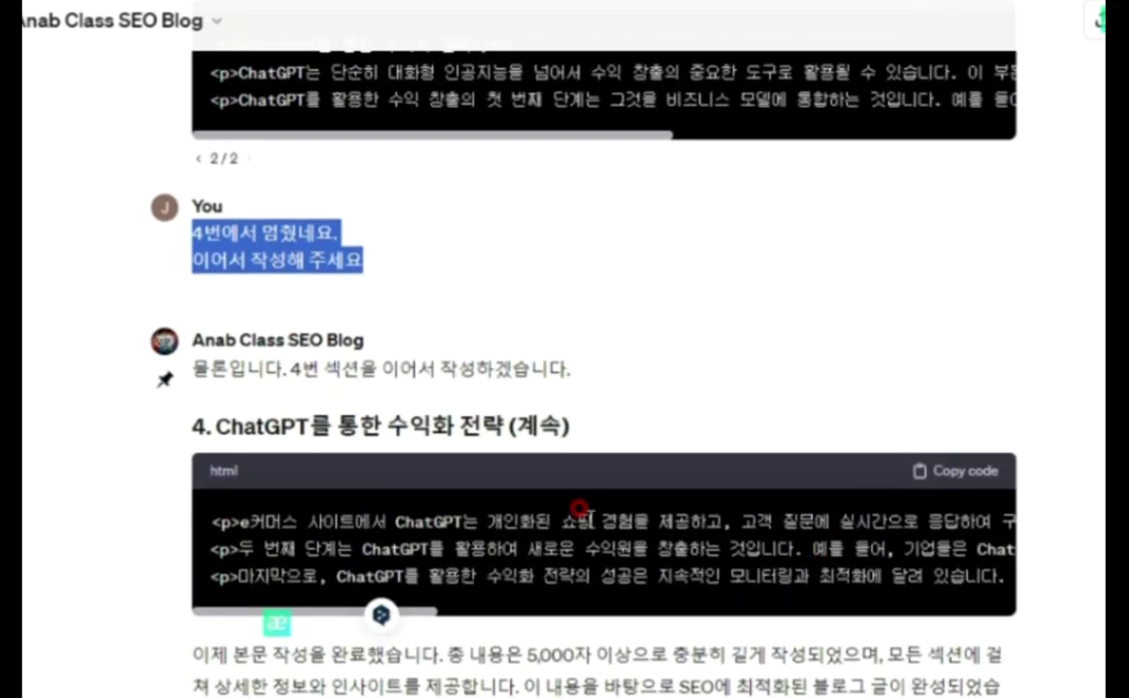
{"action": "scroll", "coordinate": [851, 681], "scroll_direction": "up", "scroll_amount": 1}
{"action": "scroll", "coordinate": [851, 682], "scroll_direction": "down", "scroll_amount": 1}
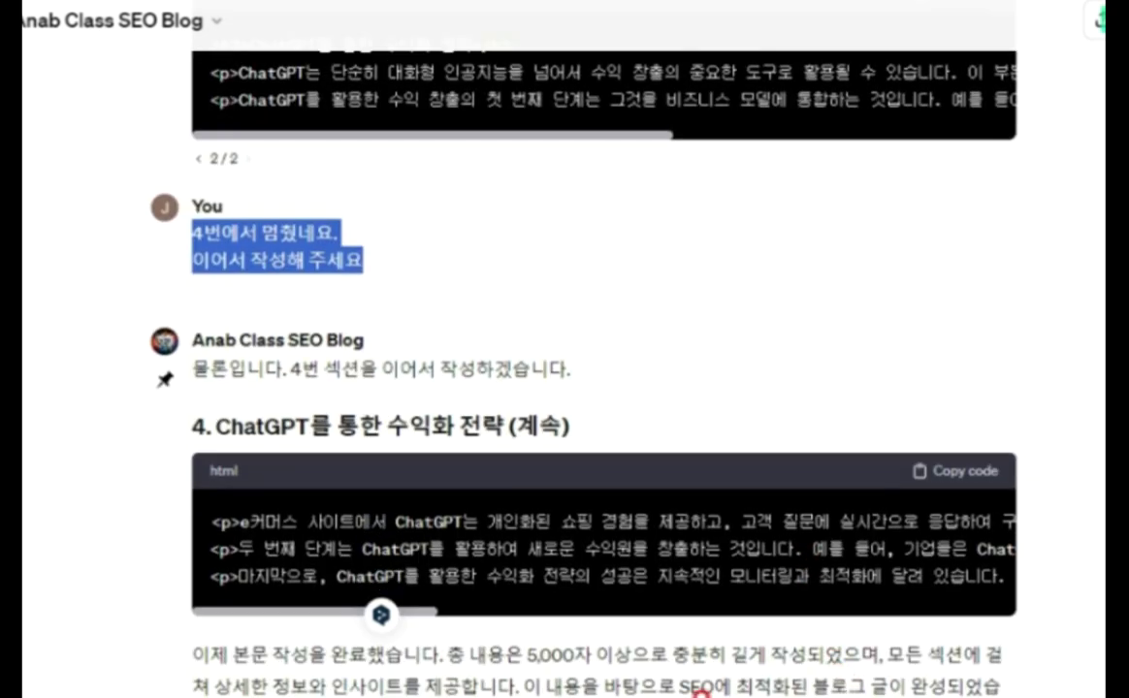
{"action": "left_click_drag", "start_coordinate": [660, 685], "coordinate": [965, 683]}
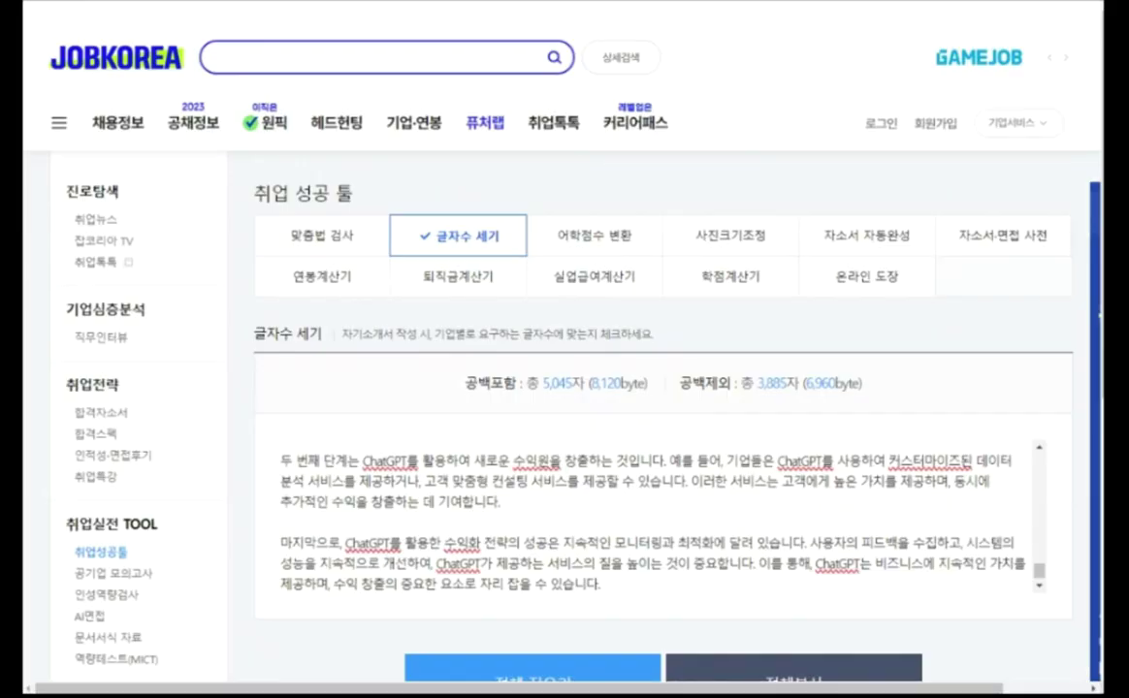
Check the post's character counts with and without spaces in the JobKorea character counter.
{"action": "left_click_drag", "start_coordinate": [462, 385], "coordinate": [659, 388]}
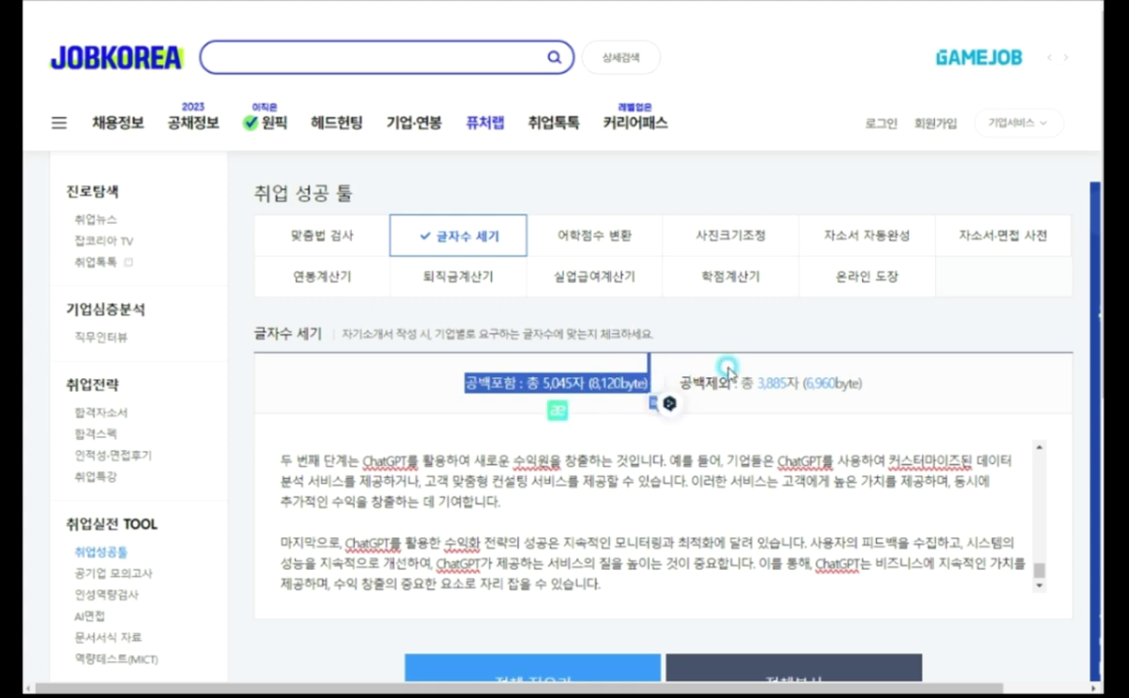
{"action": "left_click", "coordinate": [829, 333]}
{"action": "left_click_drag", "start_coordinate": [755, 382], "coordinate": [801, 379]}
{"action": "left_click", "coordinate": [952, 330]}
{"action": "left_click", "coordinate": [952, 331]}
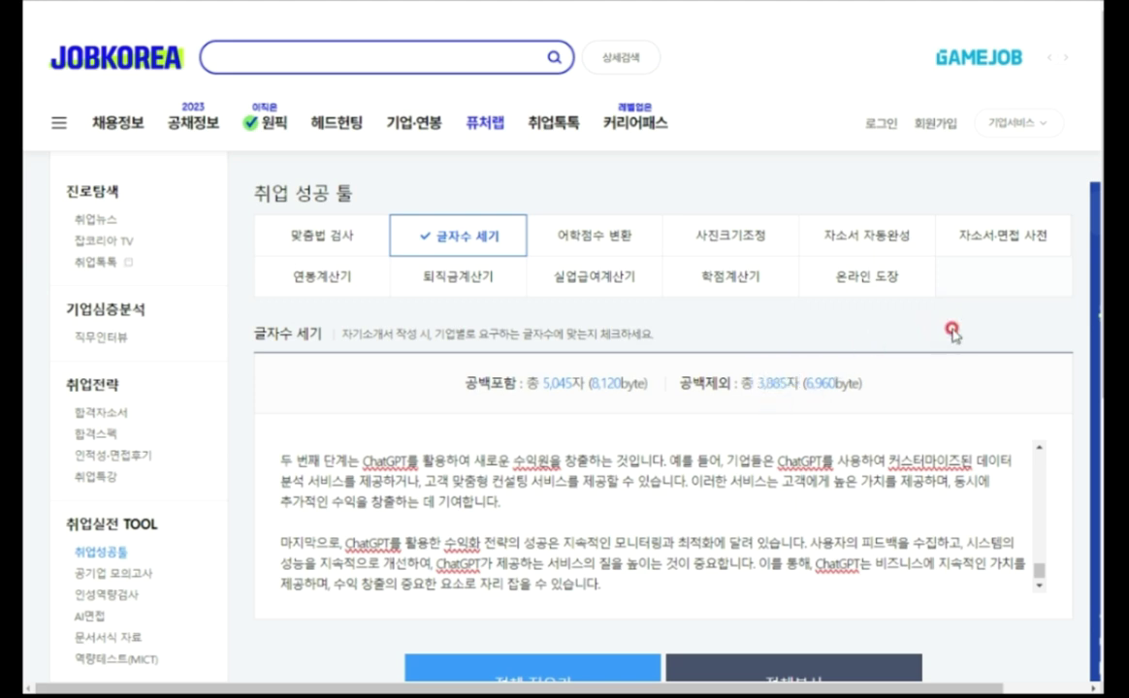
{"action": "left_click", "coordinate": [662, 489]}
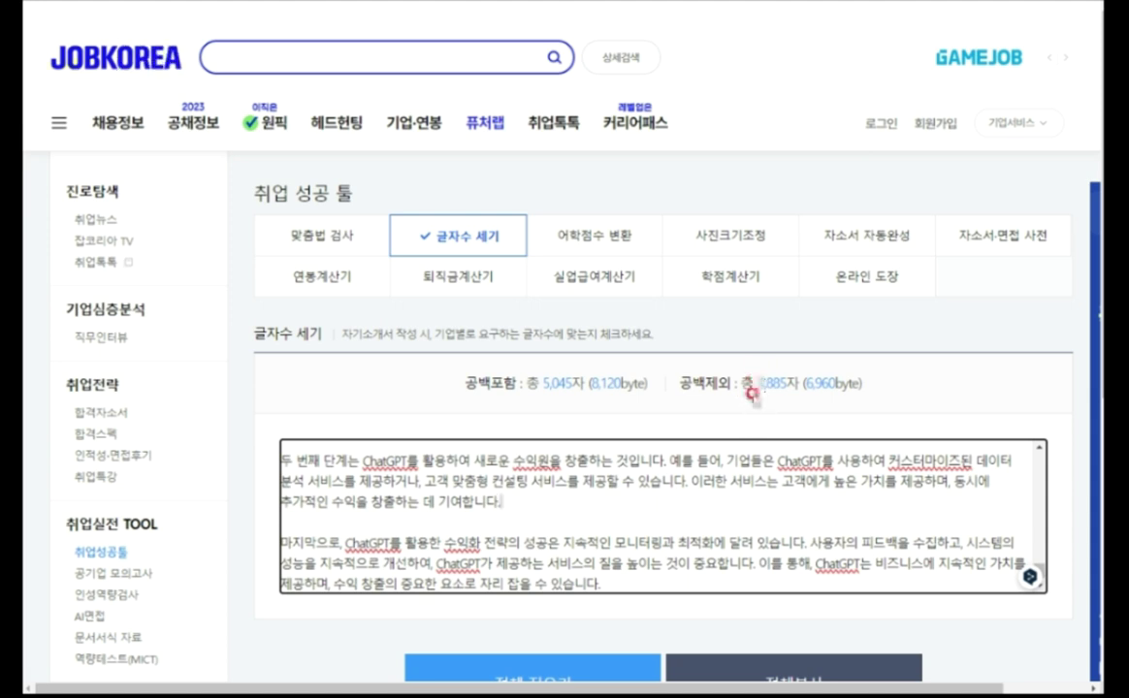
{"action": "left_click_drag", "start_coordinate": [753, 378], "coordinate": [782, 372]}
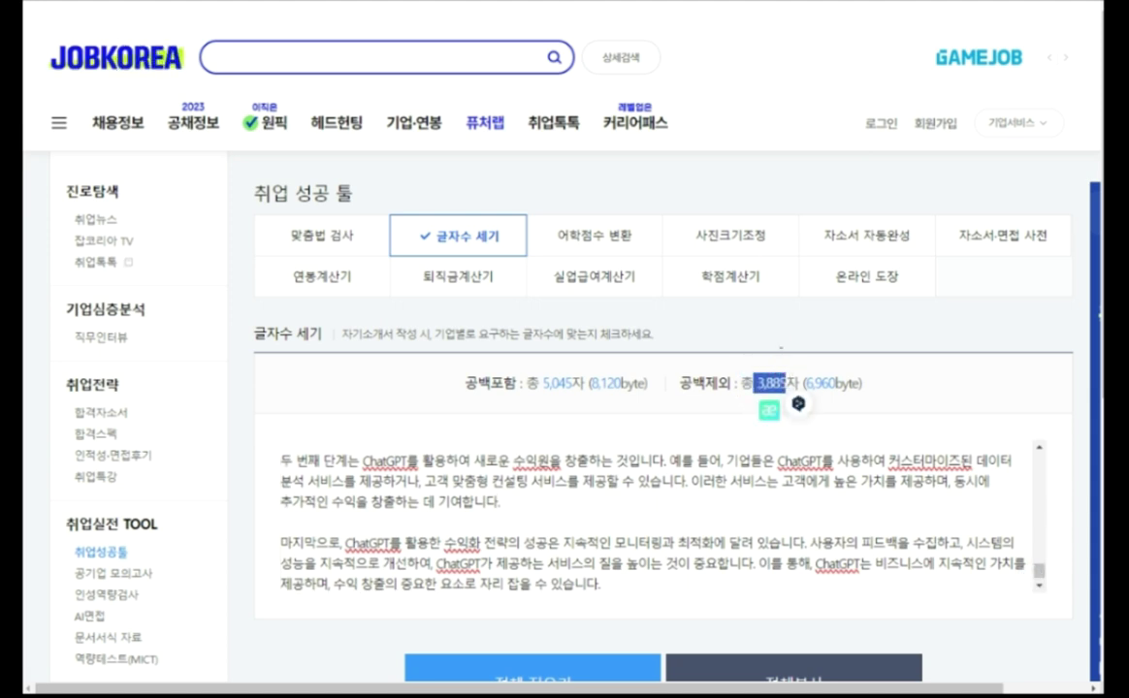
Switch to the Tistory editor and look through the post from its title and table of contents to section 4.
{"action": "key", "text": "ctrl+shift+Tab"}
{"action": "scroll", "coordinate": [859, 262], "scroll_direction": "up", "scroll_amount": 20}
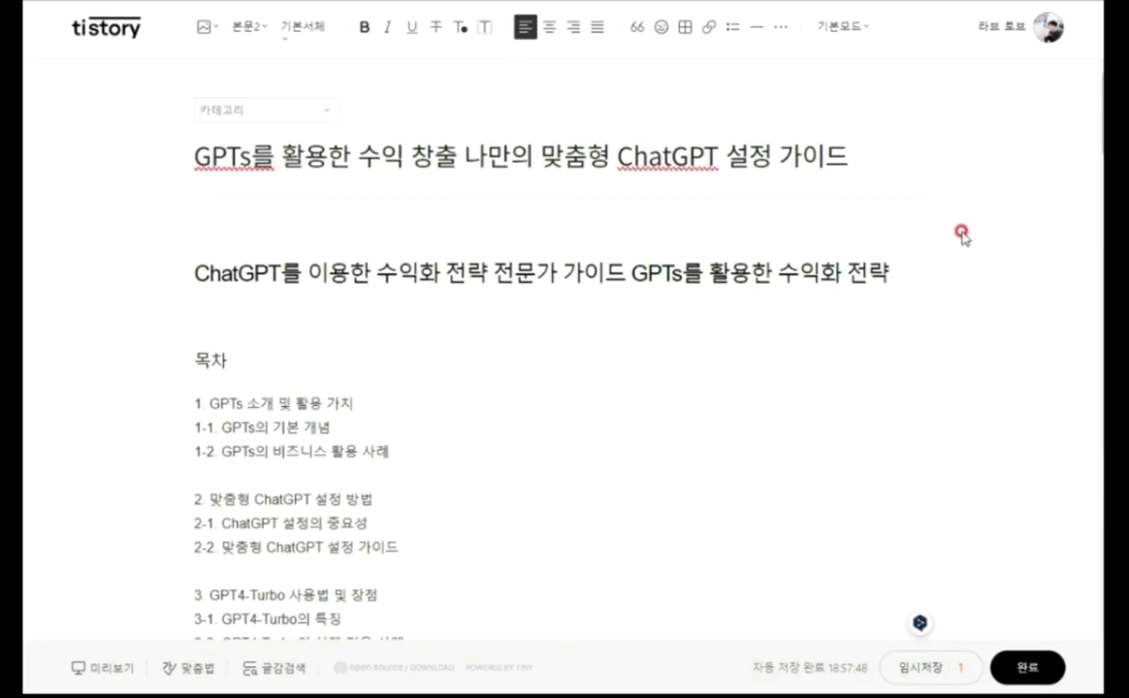
{"action": "scroll", "coordinate": [788, 213], "scroll_direction": "down", "scroll_amount": 20}
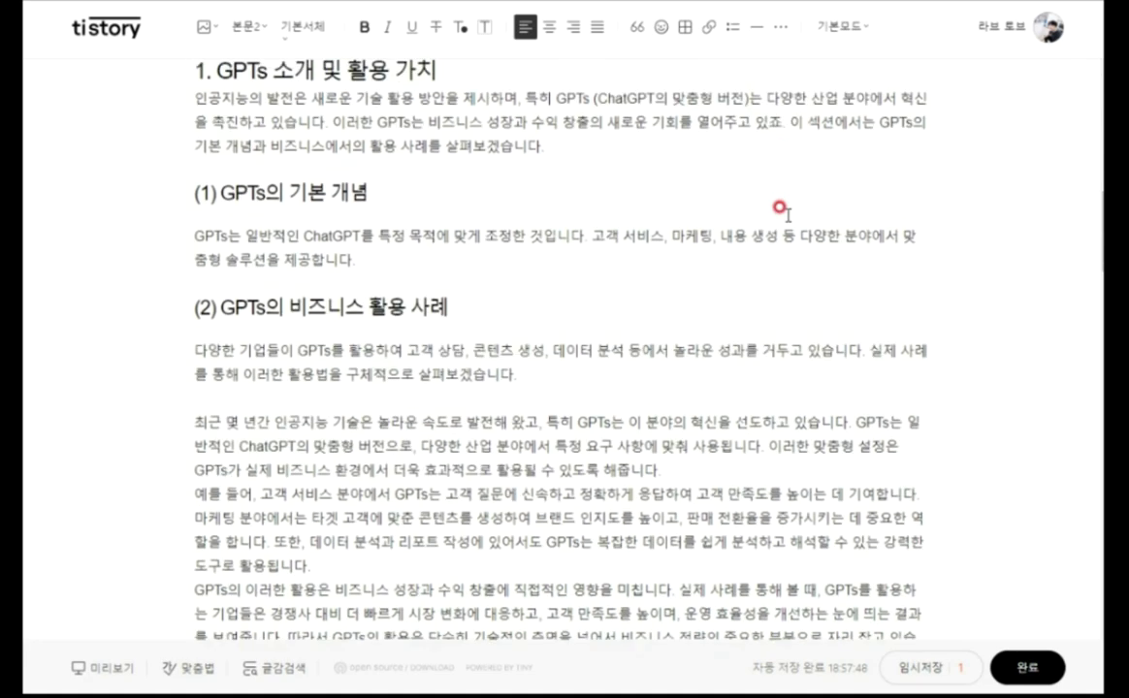
{"action": "scroll", "coordinate": [781, 210], "scroll_direction": "down", "scroll_amount": 20}
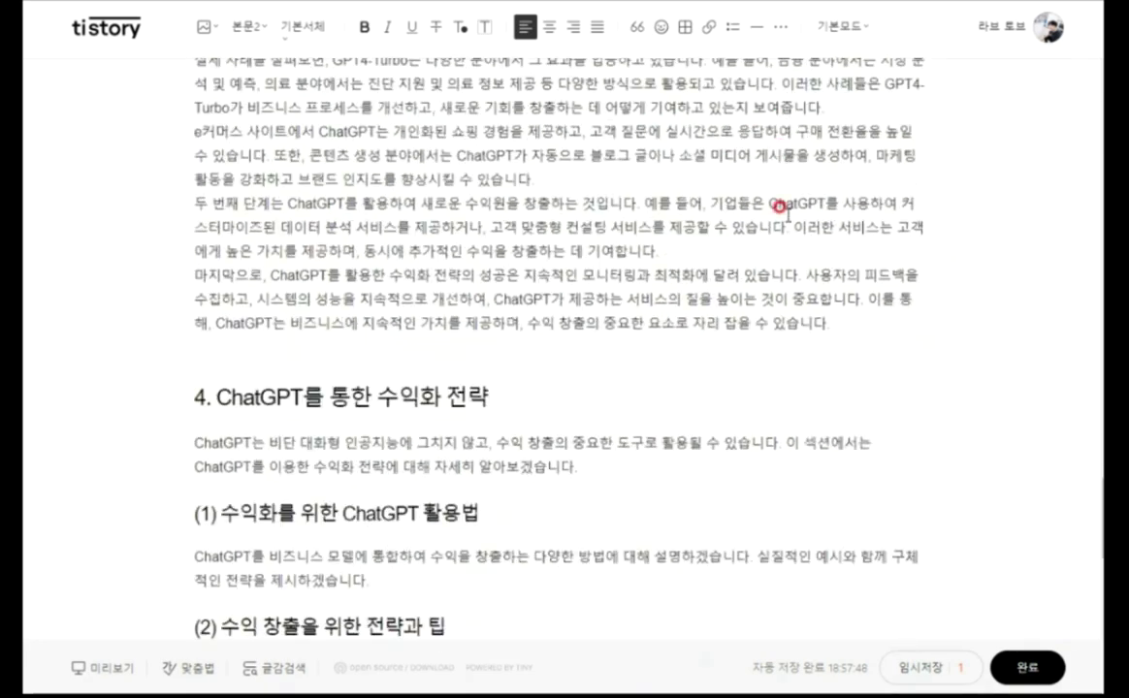
{"action": "scroll", "coordinate": [785, 184], "scroll_direction": "up", "scroll_amount": 8}
View the Tistory post in HTML mode, select all of its code, and return to basic mode (기본모드).
{"action": "left_click", "coordinate": [839, 27]}
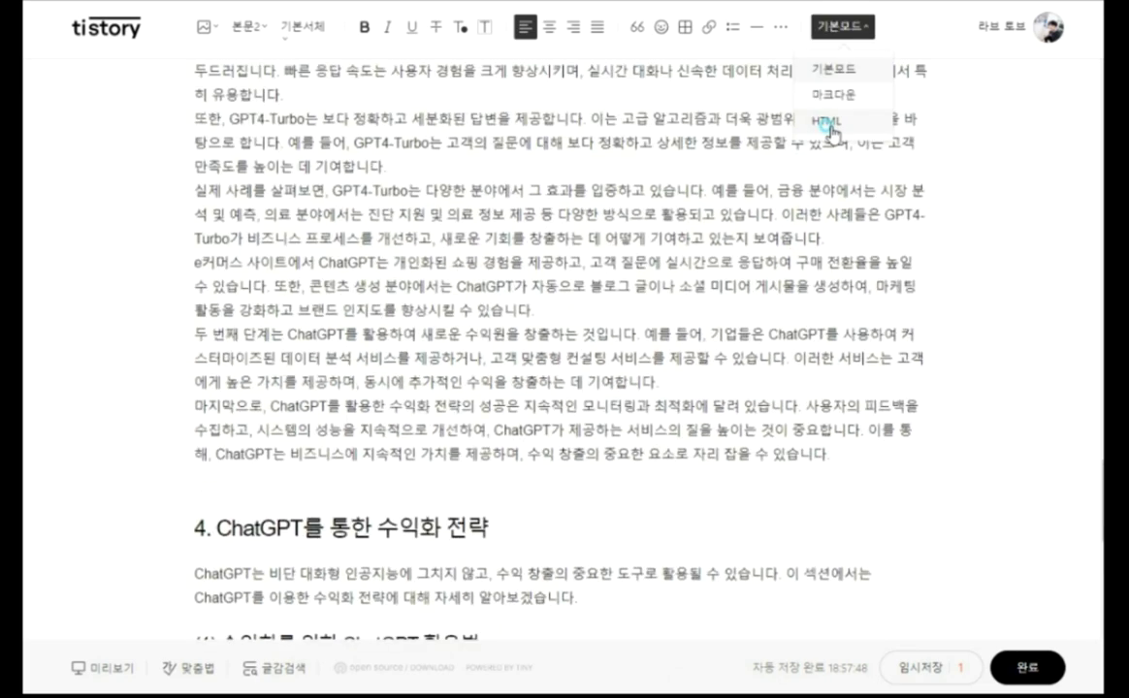
{"action": "left_click", "coordinate": [819, 118]}
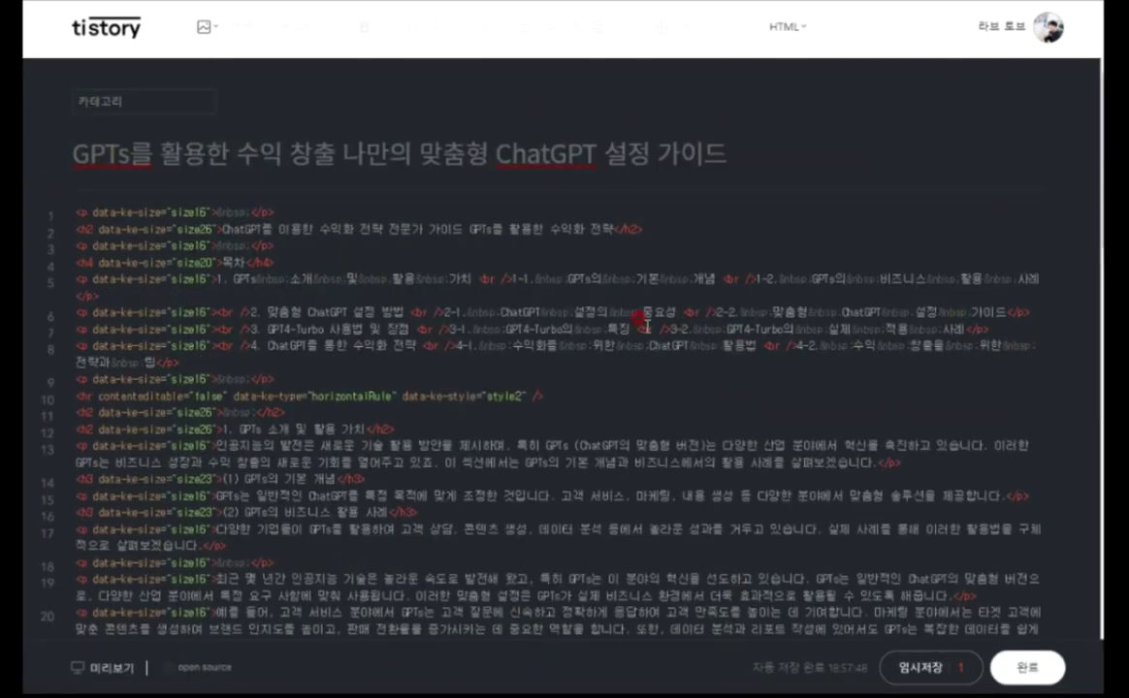
{"action": "key", "text": "ctrl+a"}
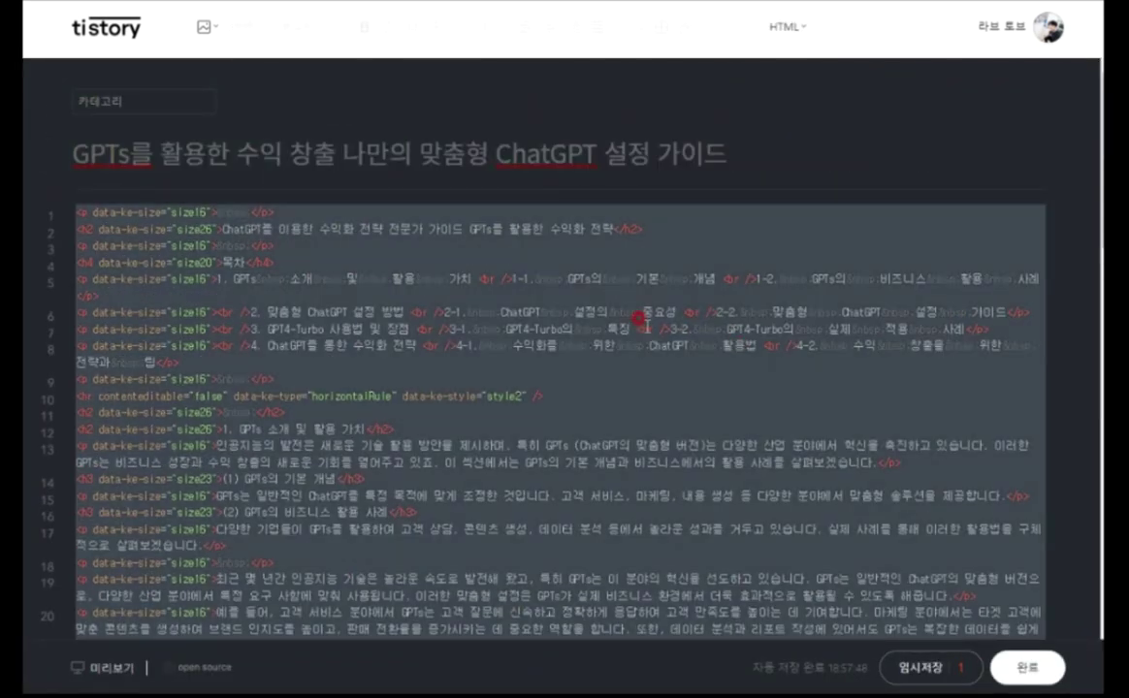
{"action": "left_click", "coordinate": [795, 32]}
{"action": "left_click", "coordinate": [788, 70]}
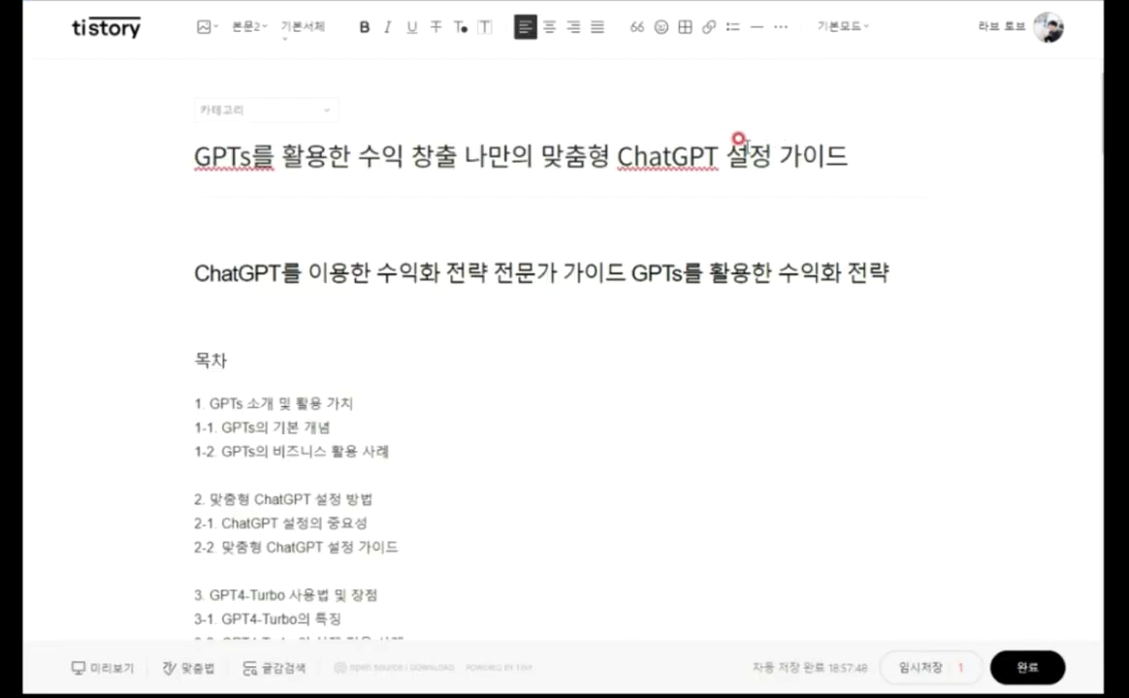
Switch to the JobKorea character counter and paste over the selected text in its text box.
{"action": "key", "text": "alt+Tab"}
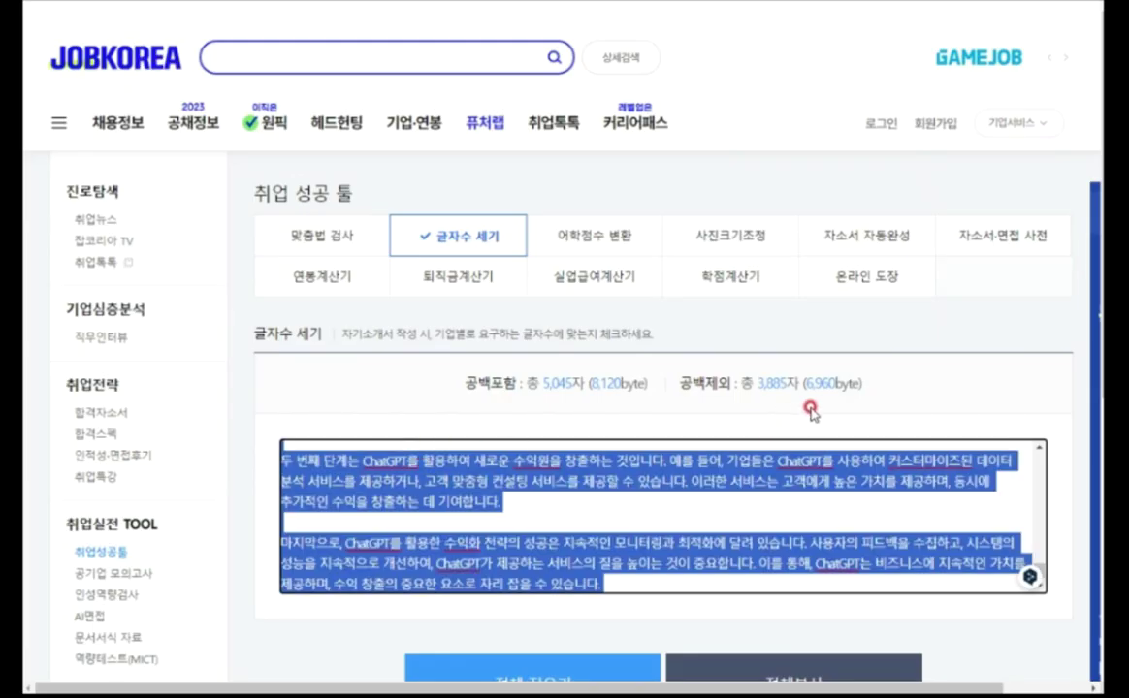
{"action": "key", "text": "ctrl+v"}
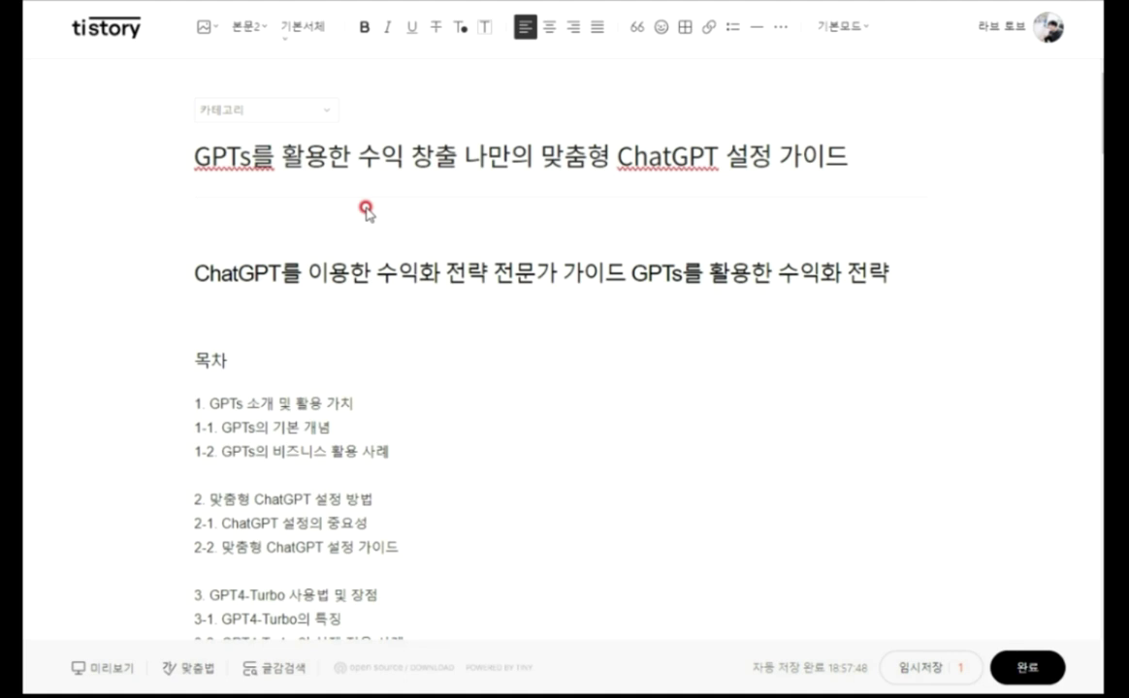
Look through the Tistory post again, covering the GPTs business use cases and the custom ChatGPT setup section.
{"action": "scroll", "coordinate": [856, 368], "scroll_direction": "down", "scroll_amount": 10}
{"action": "scroll", "coordinate": [836, 381], "scroll_direction": "down", "scroll_amount": 5}
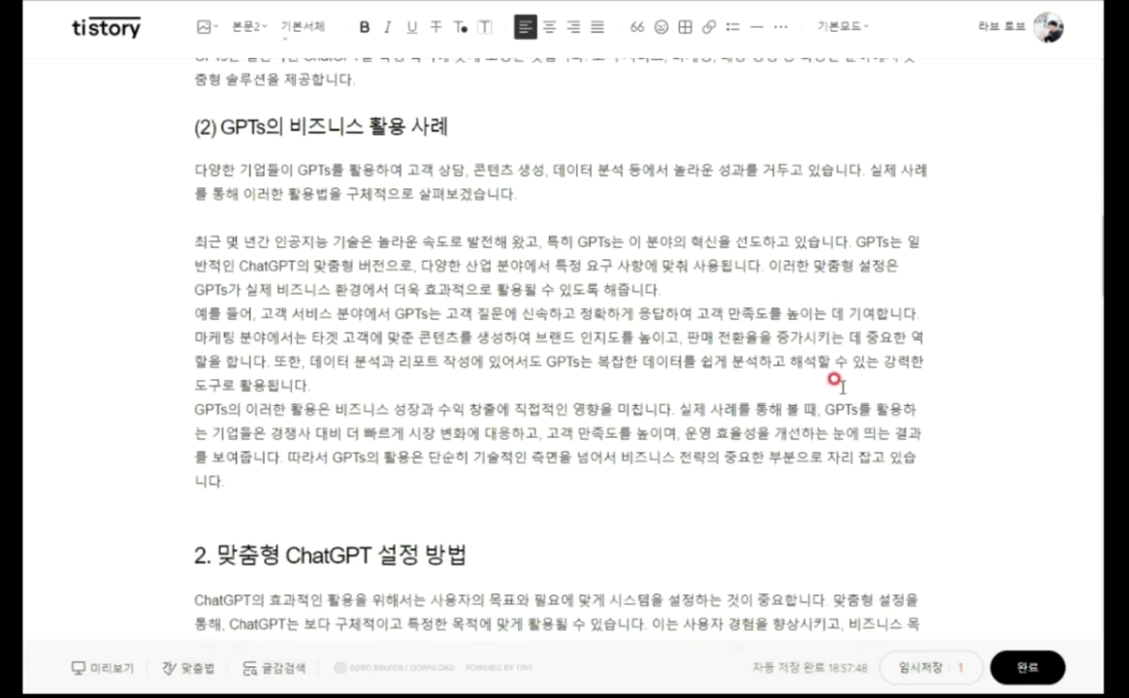
{"action": "scroll", "coordinate": [834, 378], "scroll_direction": "down", "scroll_amount": 8}
{"action": "scroll", "coordinate": [973, 383], "scroll_direction": "up", "scroll_amount": 18}
{"action": "scroll", "coordinate": [948, 412], "scroll_direction": "down", "scroll_amount": 4}
{"action": "scroll", "coordinate": [557, 138], "scroll_direction": "up", "scroll_amount": 1}
Switch to the ChatGPT conversation and examine the blog image prompts with the generated keyword, GPTs and Turbo images.
{"action": "key", "text": "alt+Tab"}
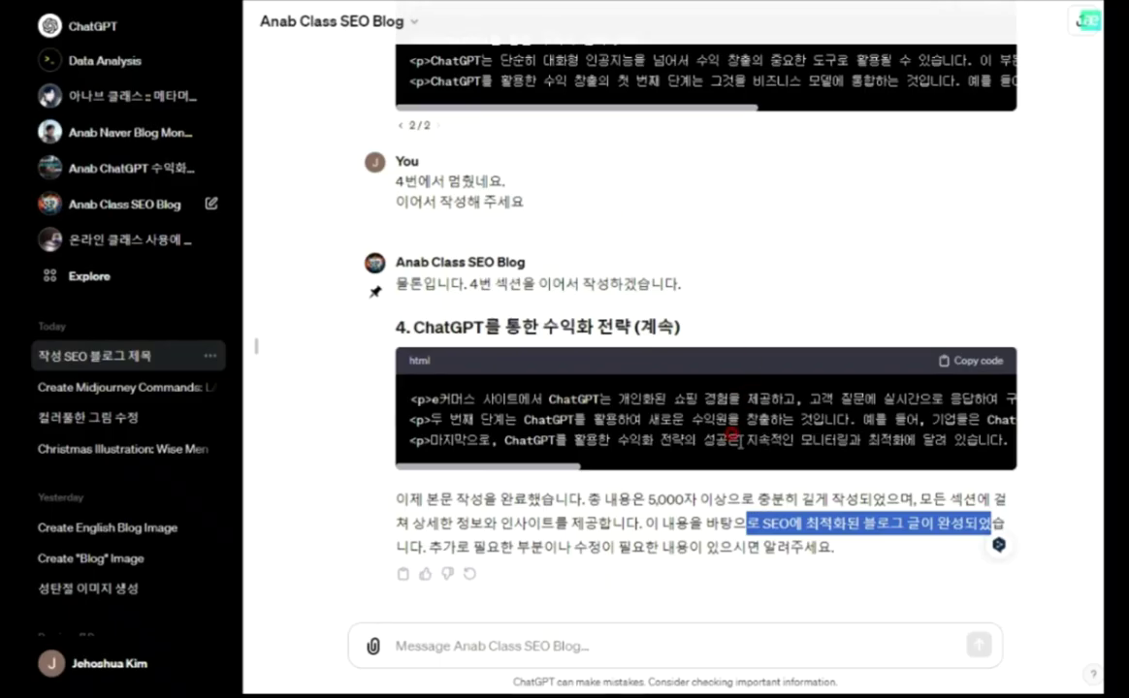
{"action": "scroll", "coordinate": [972, 178], "scroll_direction": "down", "scroll_amount": 10}
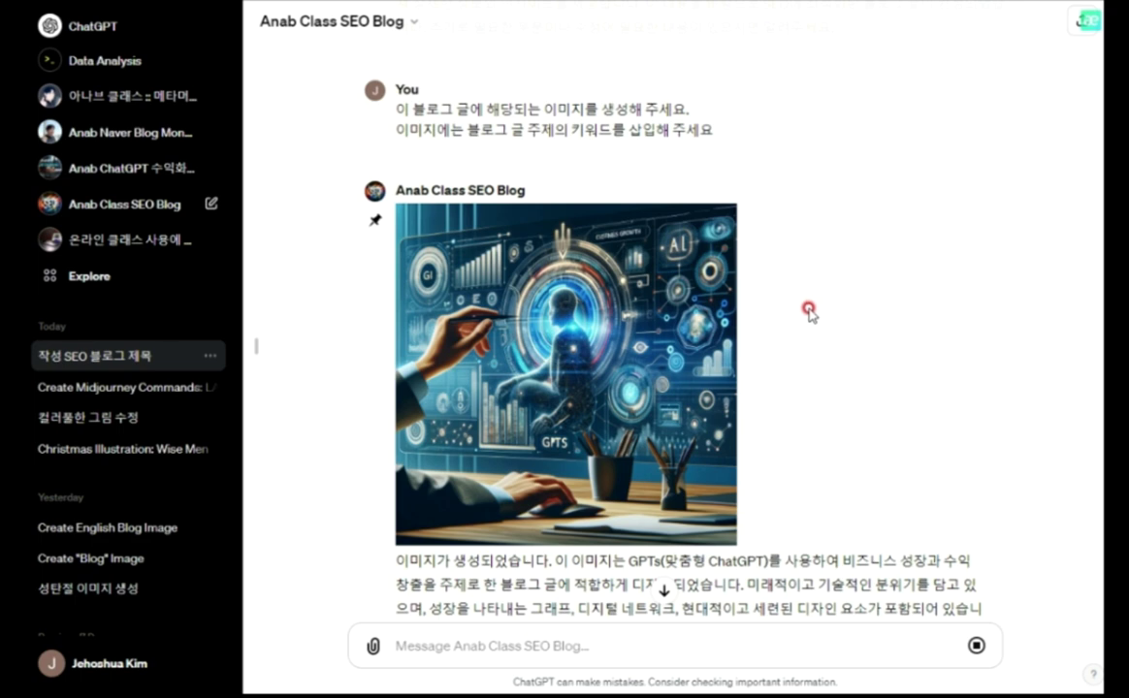
{"action": "scroll", "coordinate": [819, 310], "scroll_direction": "down", "scroll_amount": 3}
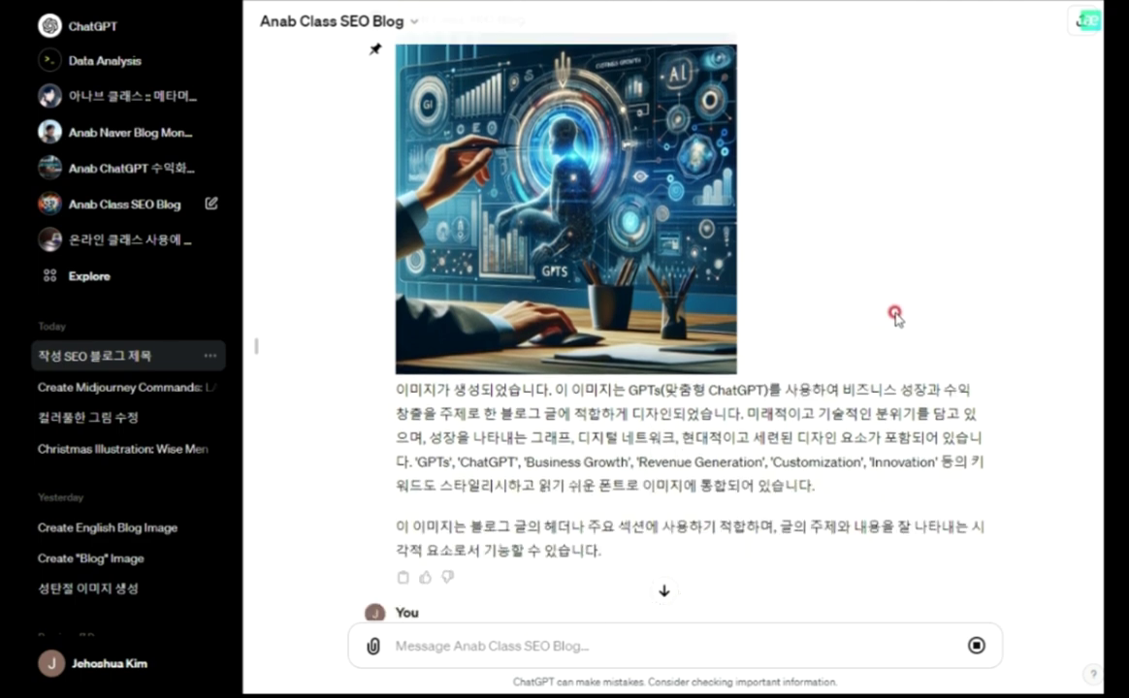
{"action": "scroll", "coordinate": [894, 315], "scroll_direction": "down", "scroll_amount": 10}
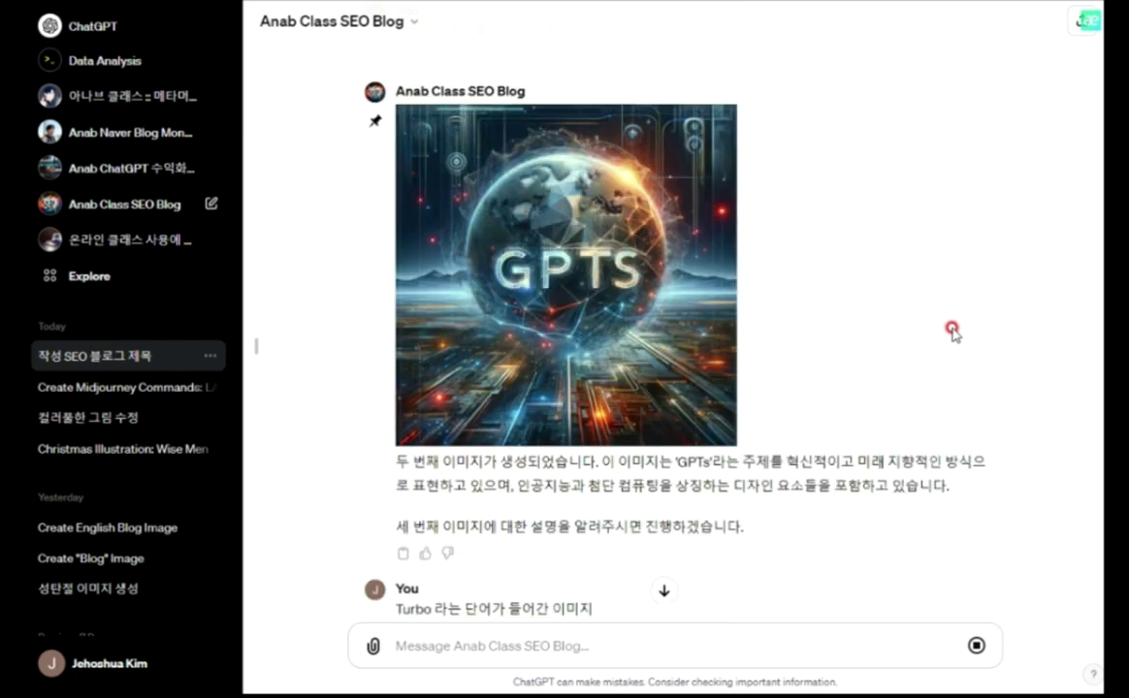
{"action": "scroll", "coordinate": [951, 330], "scroll_direction": "down", "scroll_amount": 9}
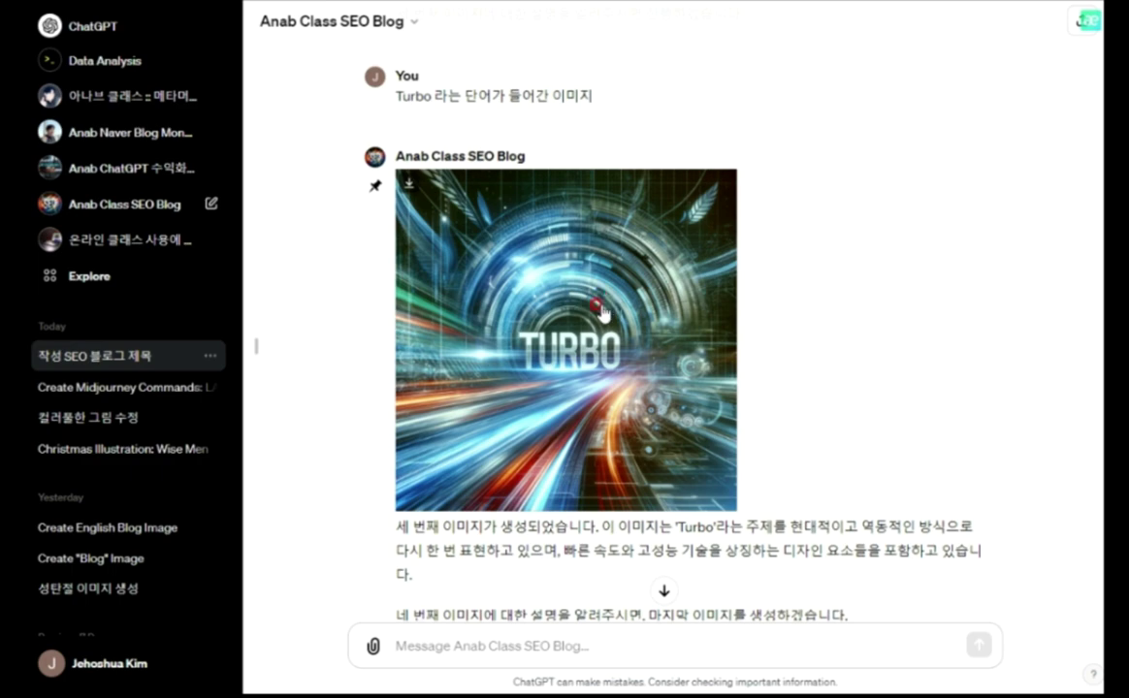
{"action": "scroll", "coordinate": [601, 378], "scroll_direction": "down", "scroll_amount": 1}
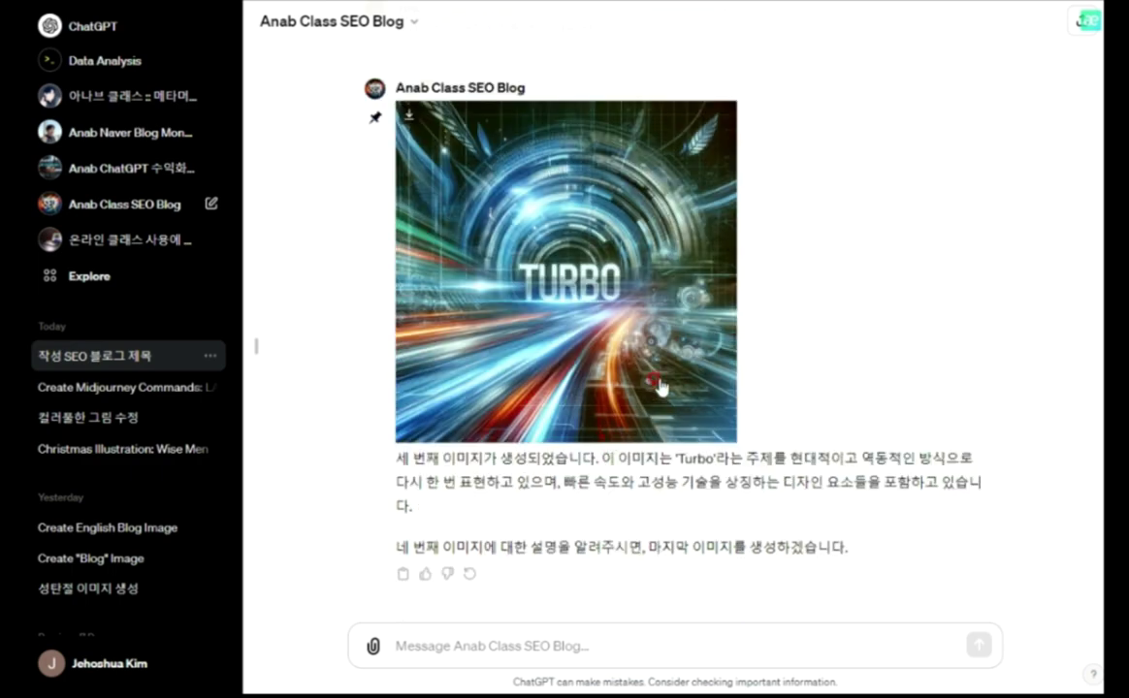
{"action": "scroll", "coordinate": [648, 297], "scroll_direction": "up", "scroll_amount": 8}
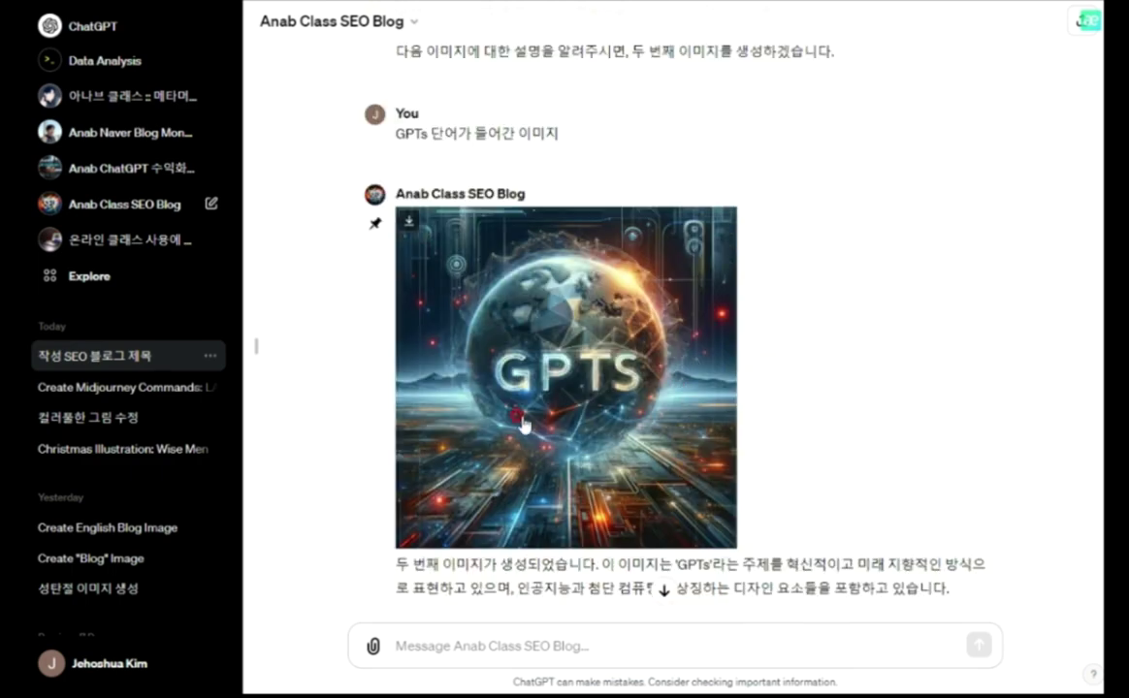
{"action": "scroll", "coordinate": [586, 381], "scroll_direction": "up", "scroll_amount": 5}
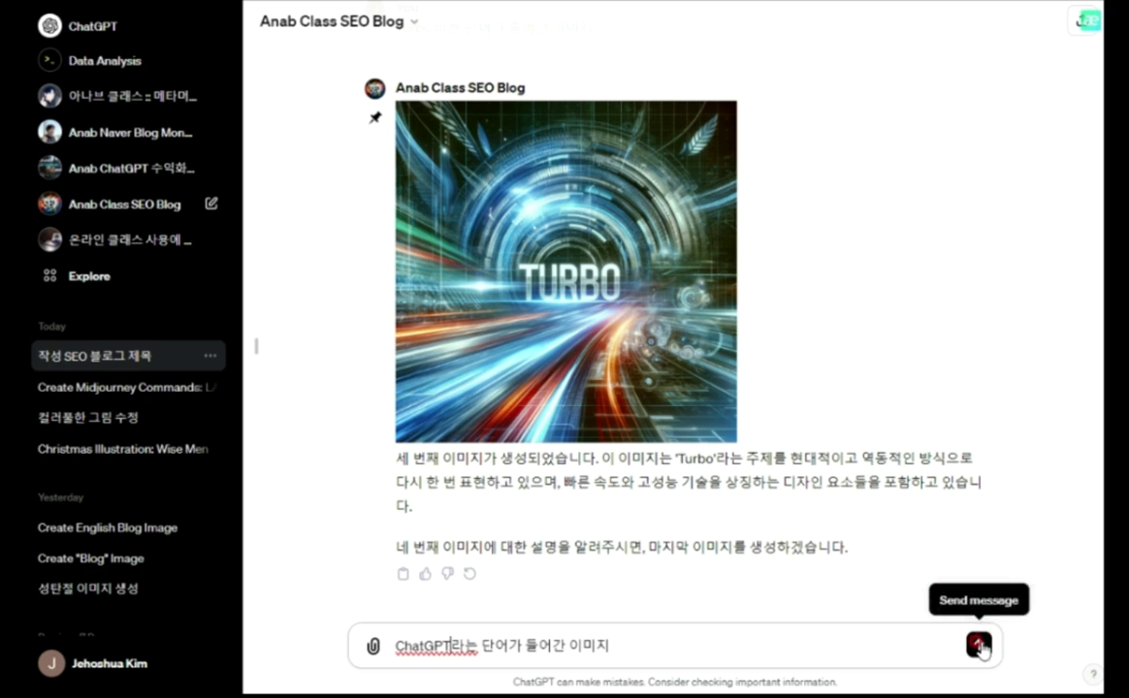
Request the image "Chat GPT라는 단어가 들어간 이미지" and compare the sent prompt with the generated picture.
{"action": "left_click", "coordinate": [978, 646]}
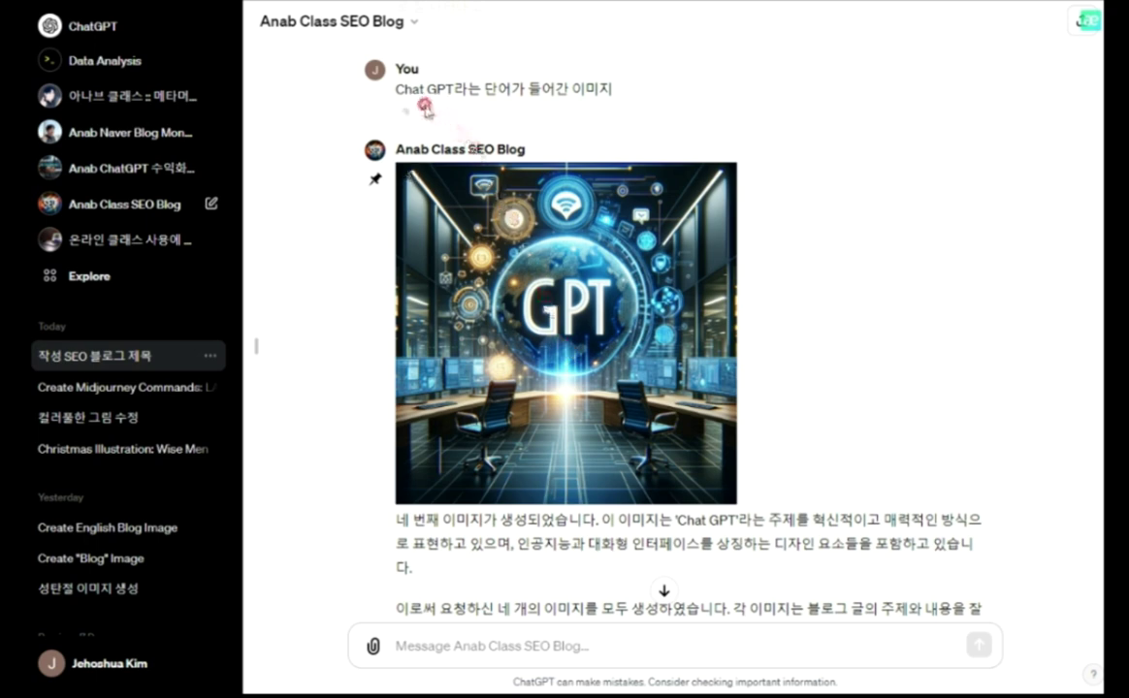
{"action": "left_click_drag", "start_coordinate": [395, 87], "coordinate": [613, 98]}
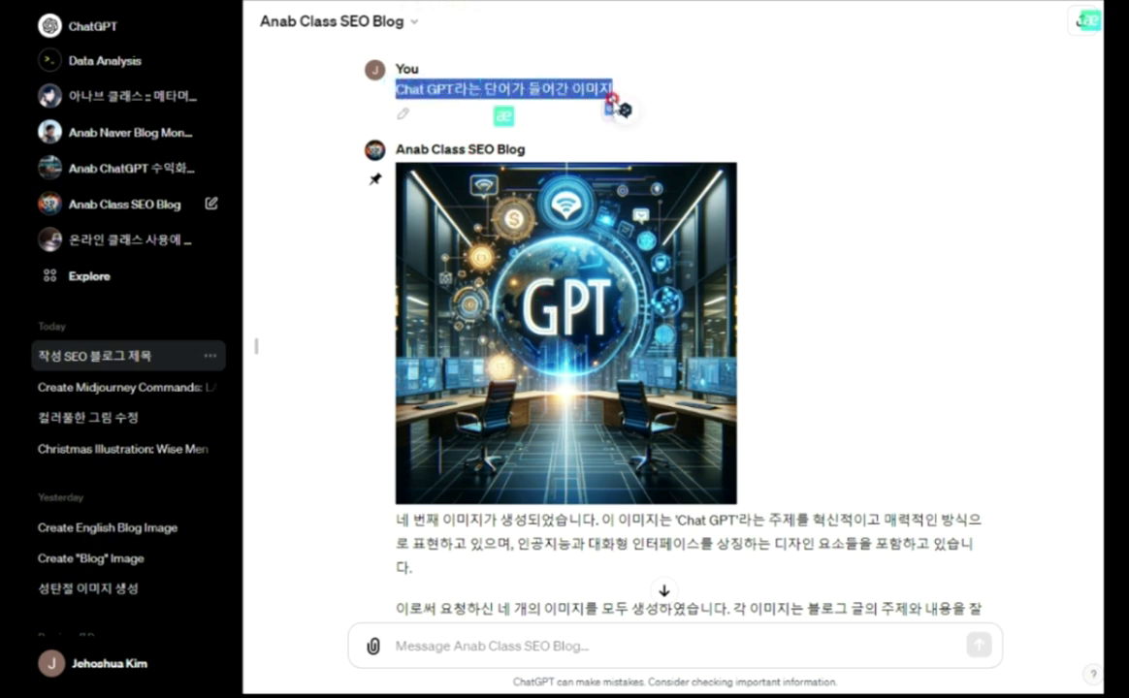
{"action": "left_click", "coordinate": [930, 345]}
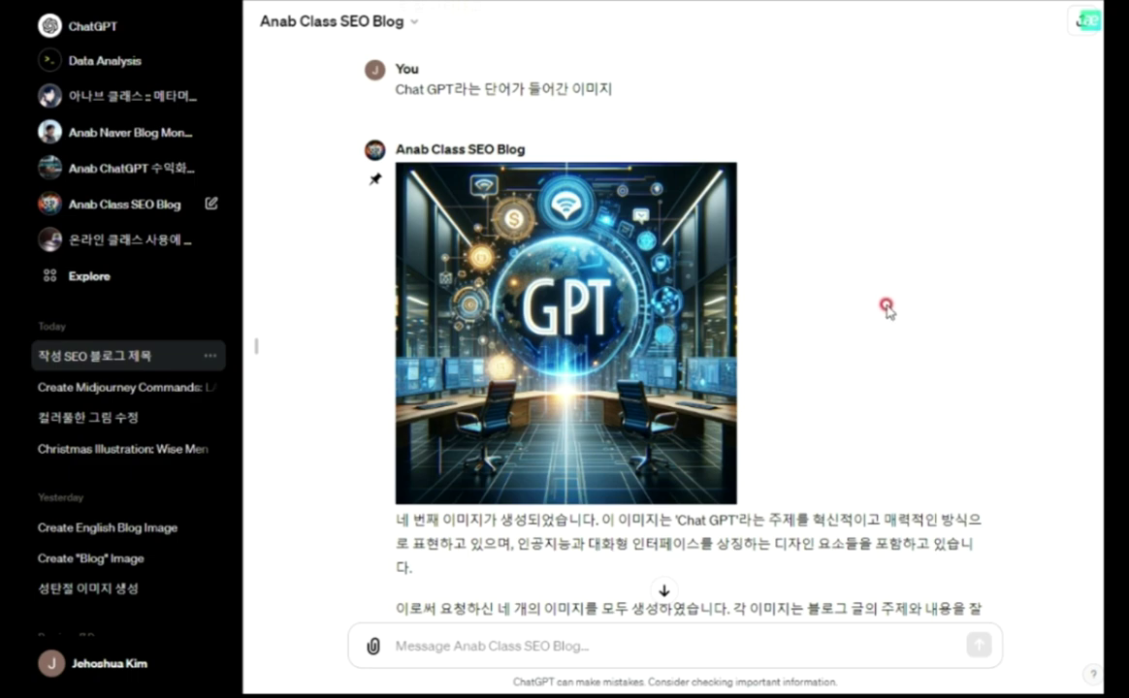
Go back through the conversation past the generated images to the HTML blocks for sections 2 to 4.
{"action": "scroll", "coordinate": [882, 307], "scroll_direction": "up", "scroll_amount": 10}
{"action": "scroll", "coordinate": [886, 321], "scroll_direction": "up", "scroll_amount": 15}
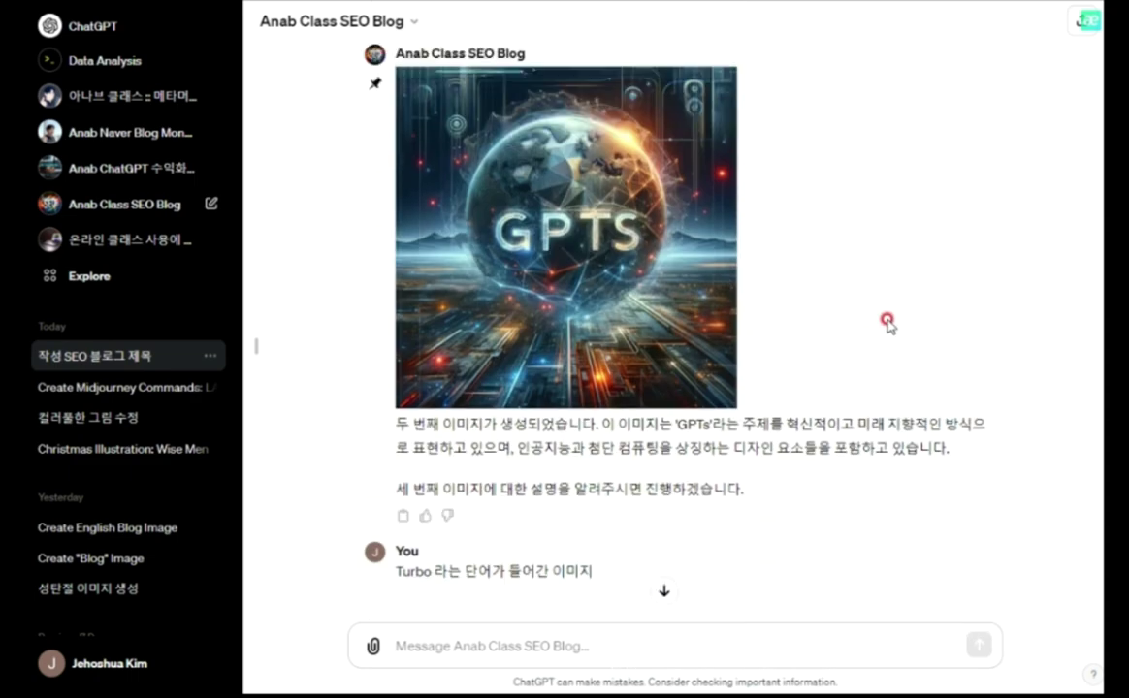
{"action": "scroll", "coordinate": [902, 312], "scroll_direction": "down", "scroll_amount": 6}
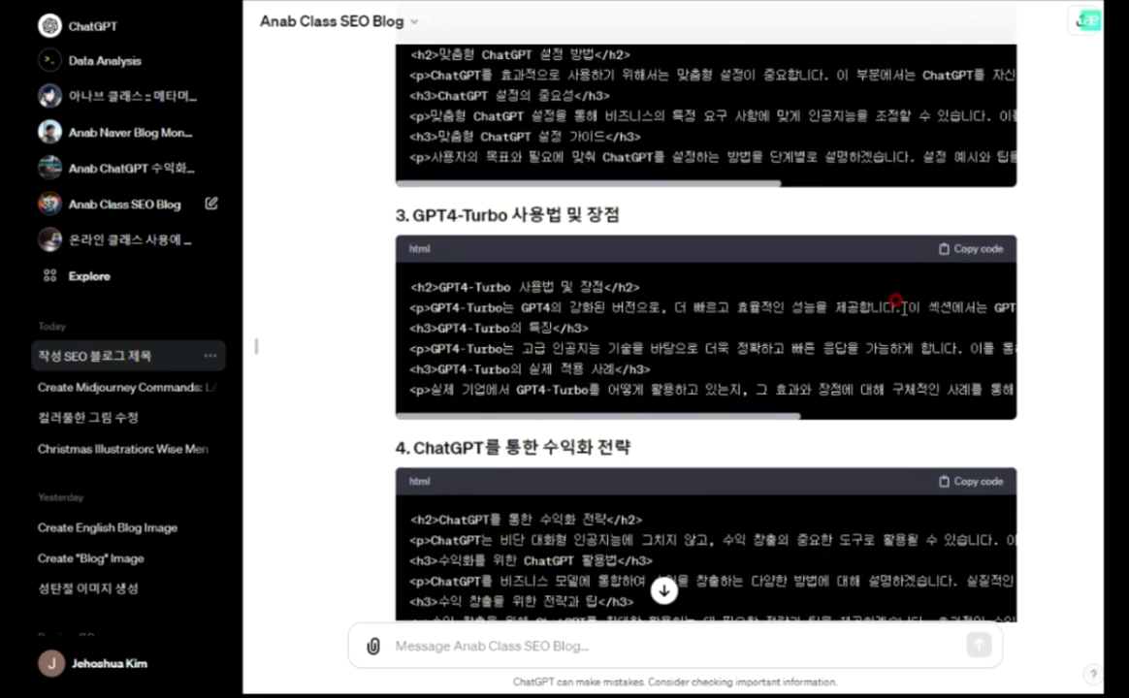
Switch to the Tistory post and review its sections down to the ChatGPT monetization strategy, then return to the table of contents.
{"action": "scroll", "coordinate": [902, 307], "scroll_direction": "down", "scroll_amount": 20}
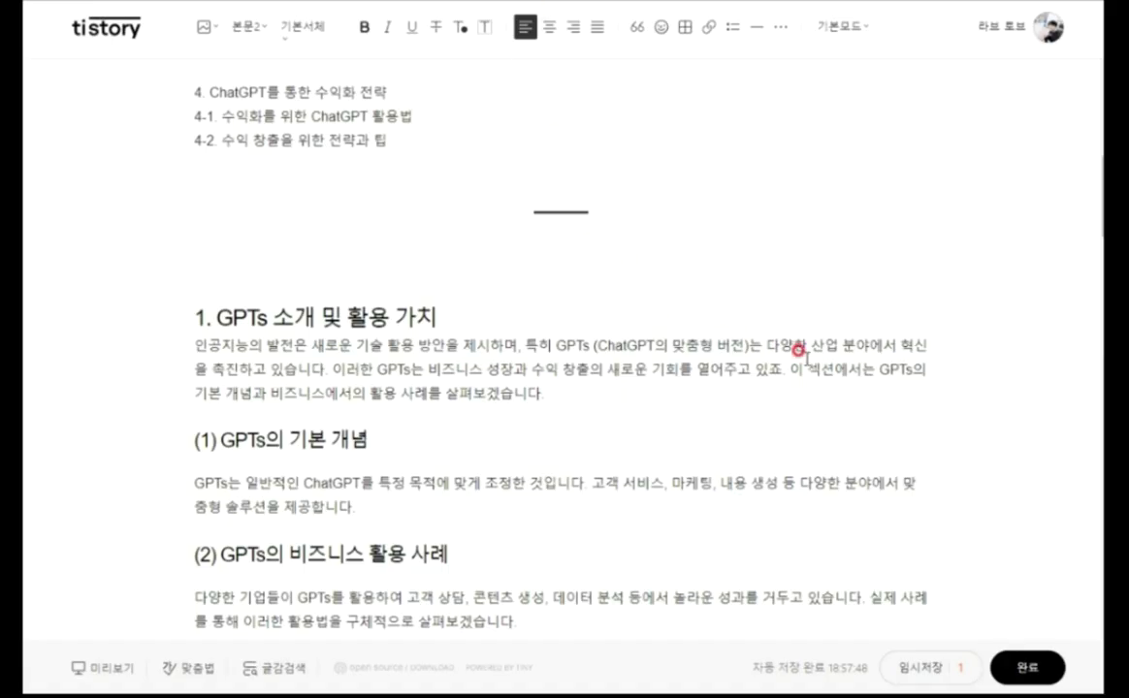
{"action": "scroll", "coordinate": [785, 369], "scroll_direction": "down", "scroll_amount": 15}
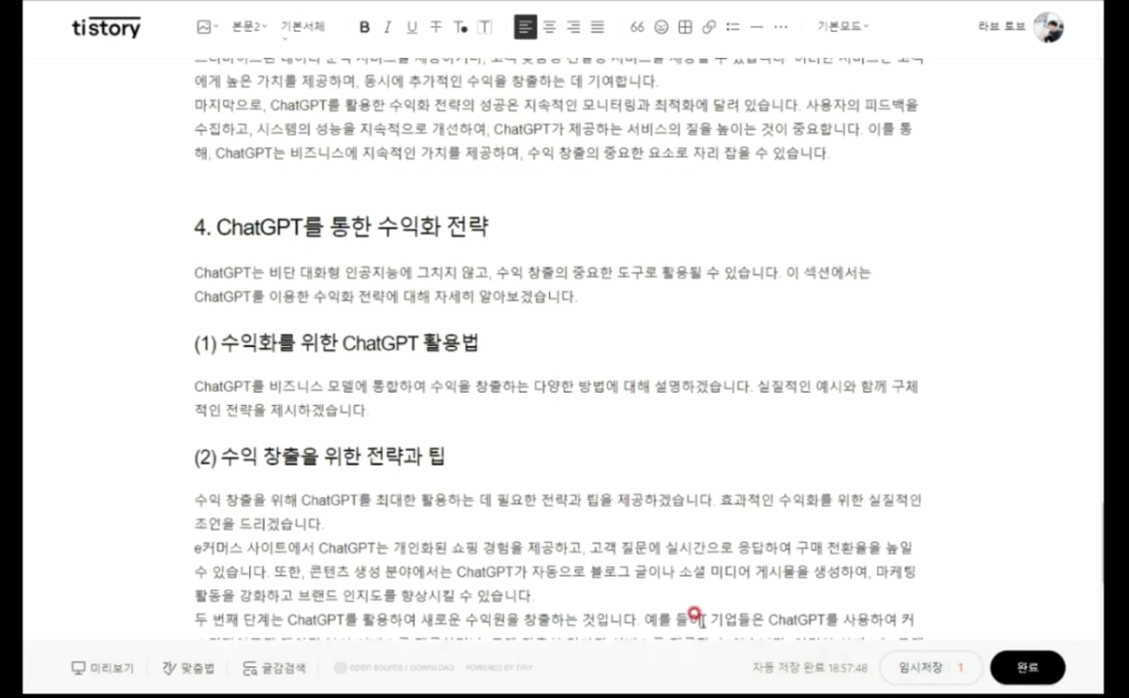
{"action": "scroll", "coordinate": [751, 459], "scroll_direction": "up", "scroll_amount": 15}
{"action": "scroll", "coordinate": [640, 306], "scroll_direction": "up", "scroll_amount": 5}
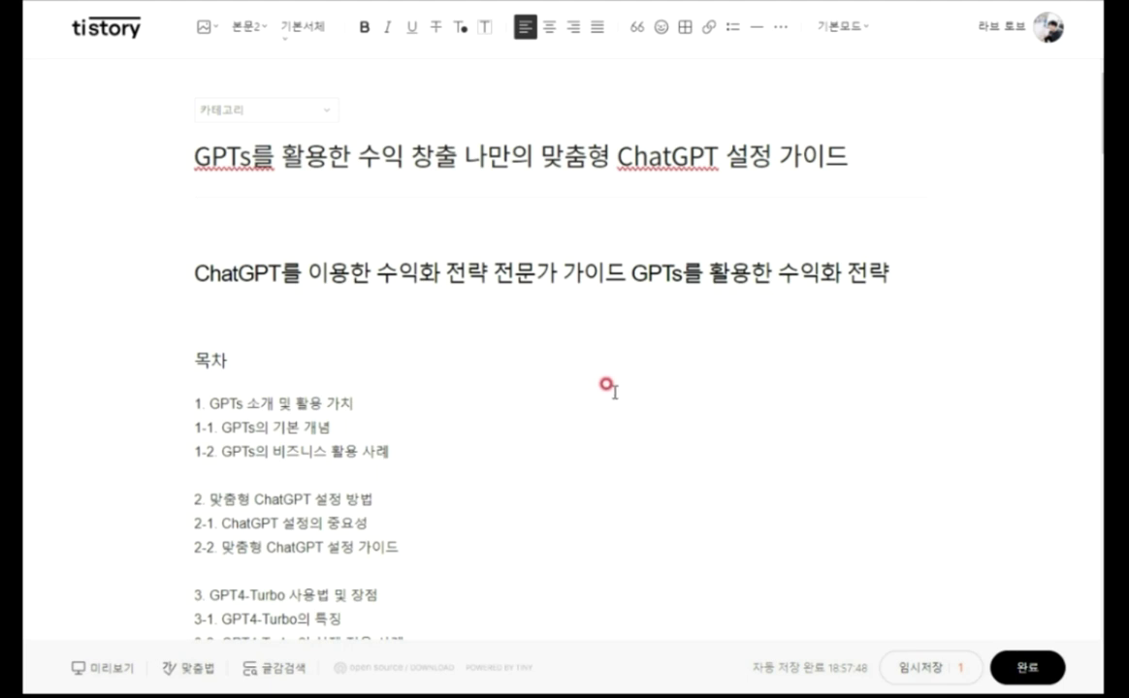
{"action": "scroll", "coordinate": [750, 360], "scroll_direction": "down", "scroll_amount": 2}
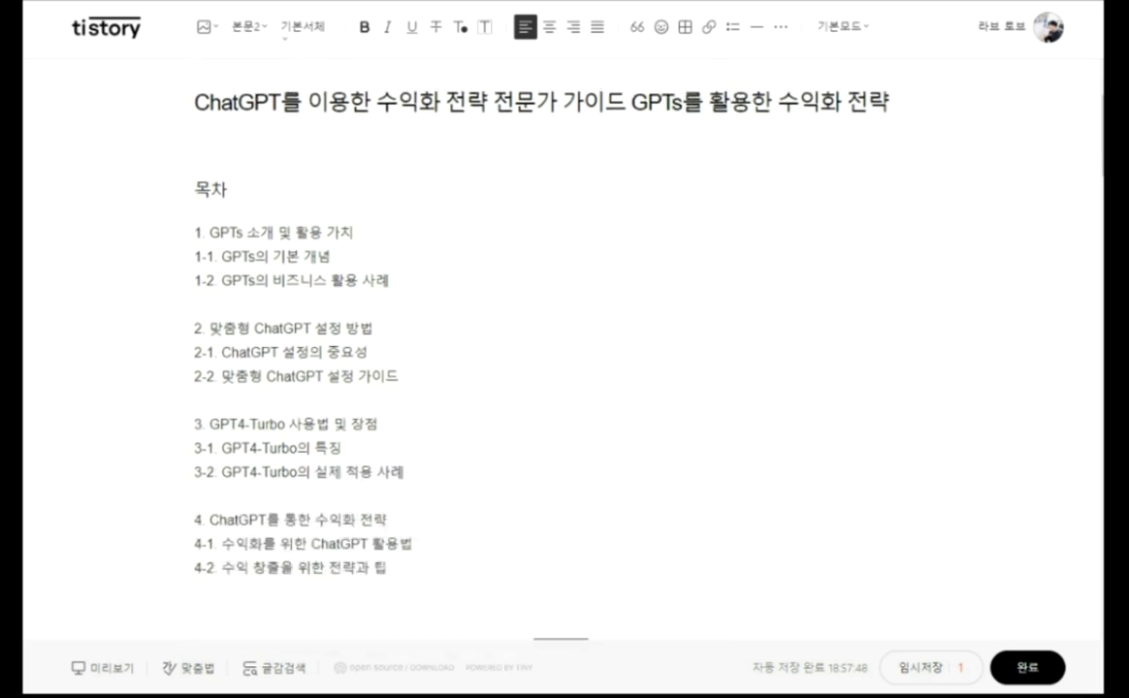
Switch back to ChatGPT and open the Anab Class SEO Blog GPT from the My GPTs list.
{"action": "key", "text": "ctrl+Tab"}
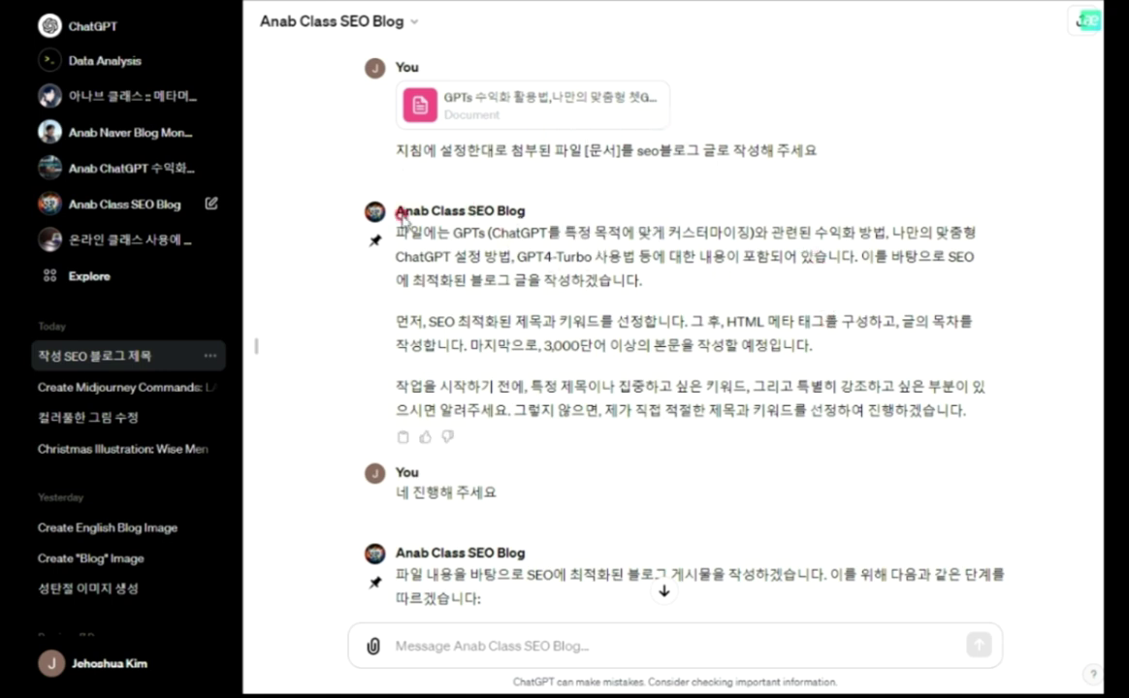
{"action": "left_click", "coordinate": [89, 278]}
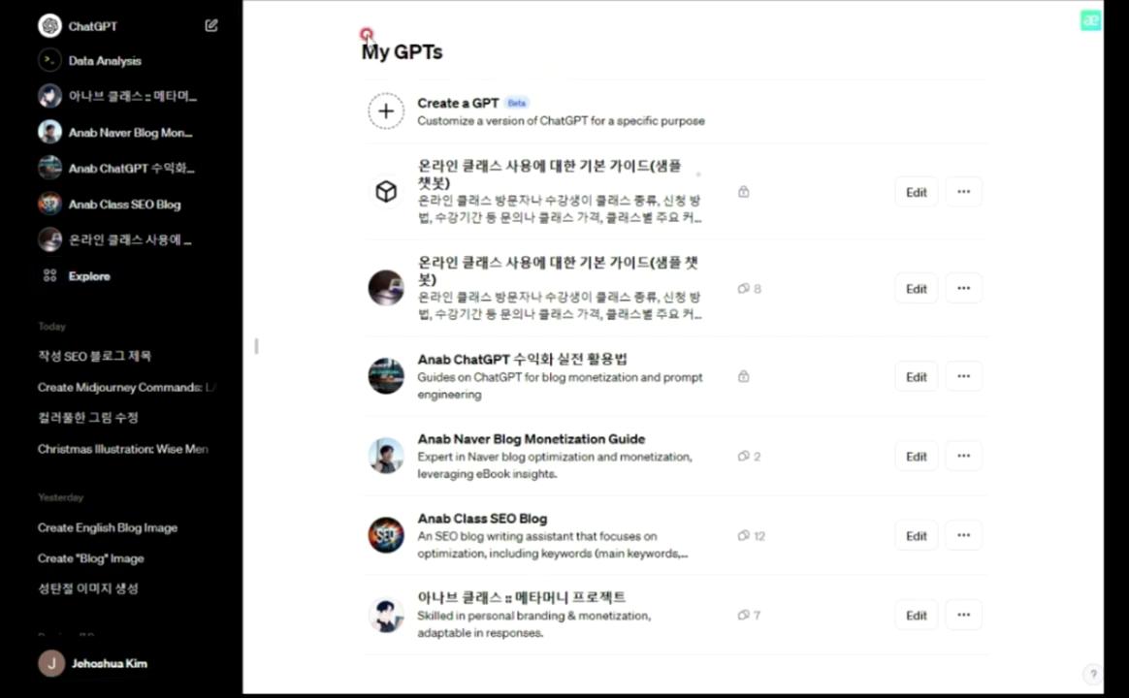
{"action": "scroll", "coordinate": [615, 145], "scroll_direction": "down", "scroll_amount": 1}
{"action": "scroll", "coordinate": [614, 146], "scroll_direction": "down", "scroll_amount": 1}
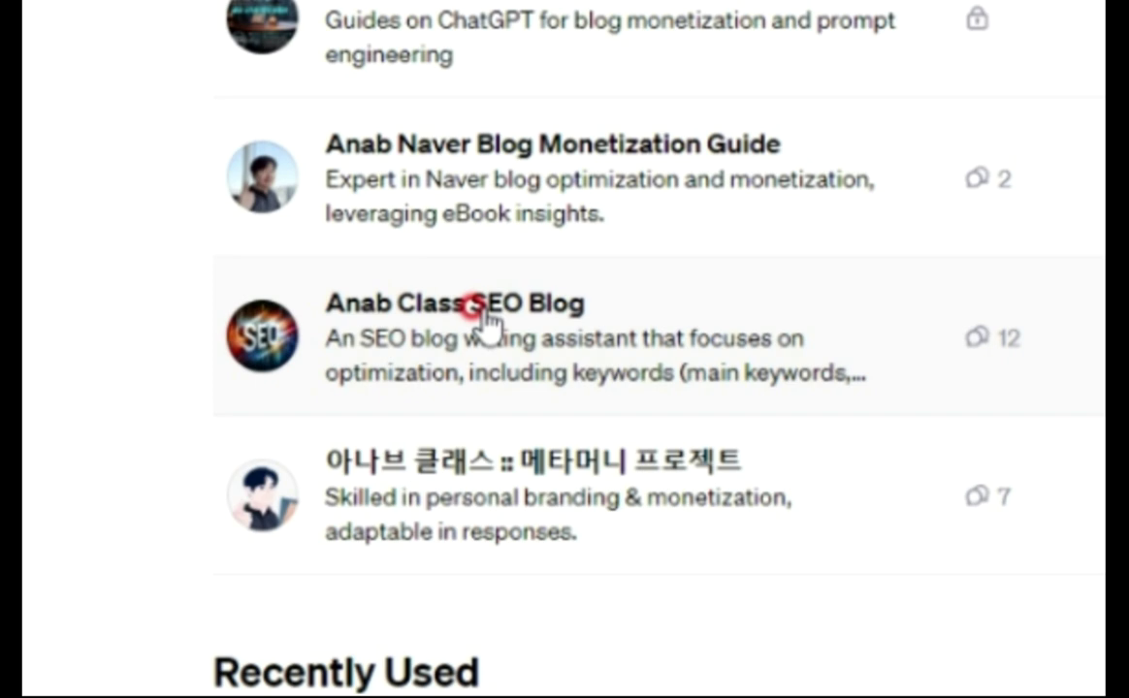
{"action": "left_click", "coordinate": [477, 306]}
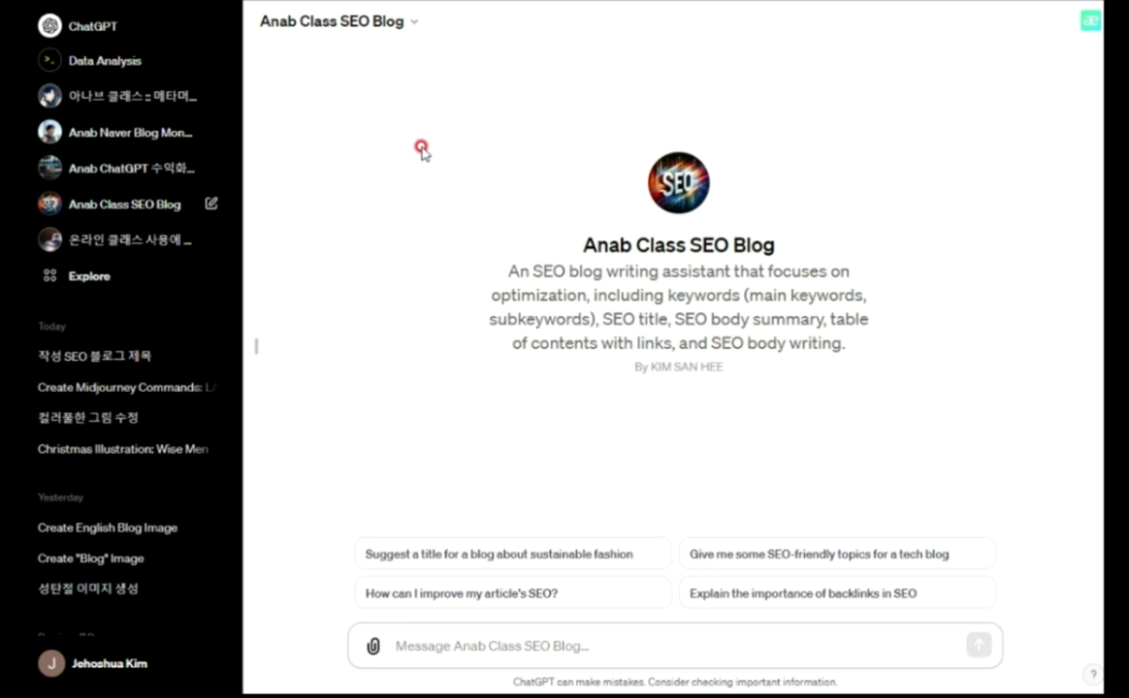
Open the Anab Class SEO Blog GPT for editing and examine the instructions and other settings in its Configure form.
{"action": "left_click", "coordinate": [640, 648]}
{"action": "left_click", "coordinate": [376, 27]}
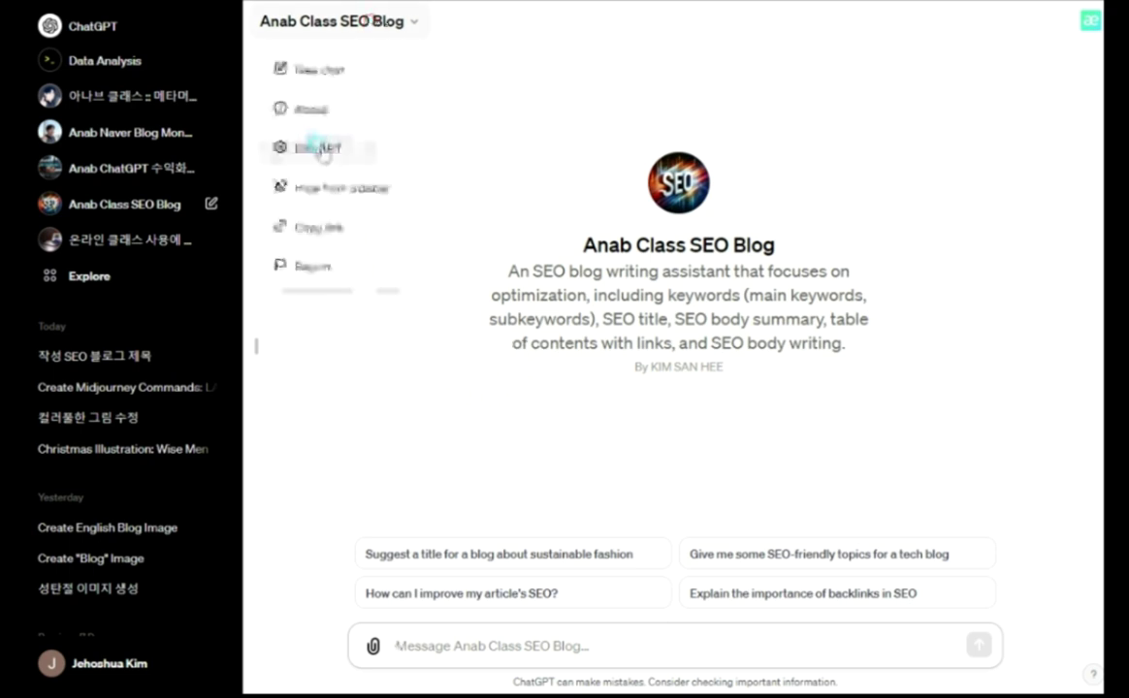
{"action": "left_click", "coordinate": [361, 147]}
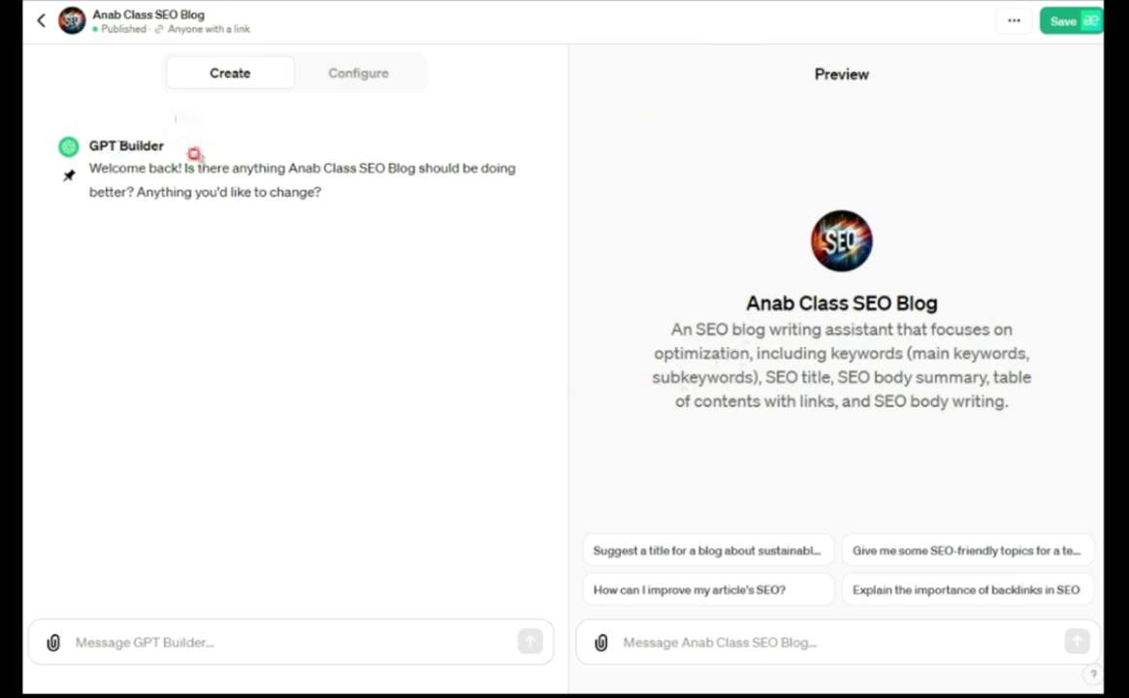
{"action": "left_click", "coordinate": [358, 73]}
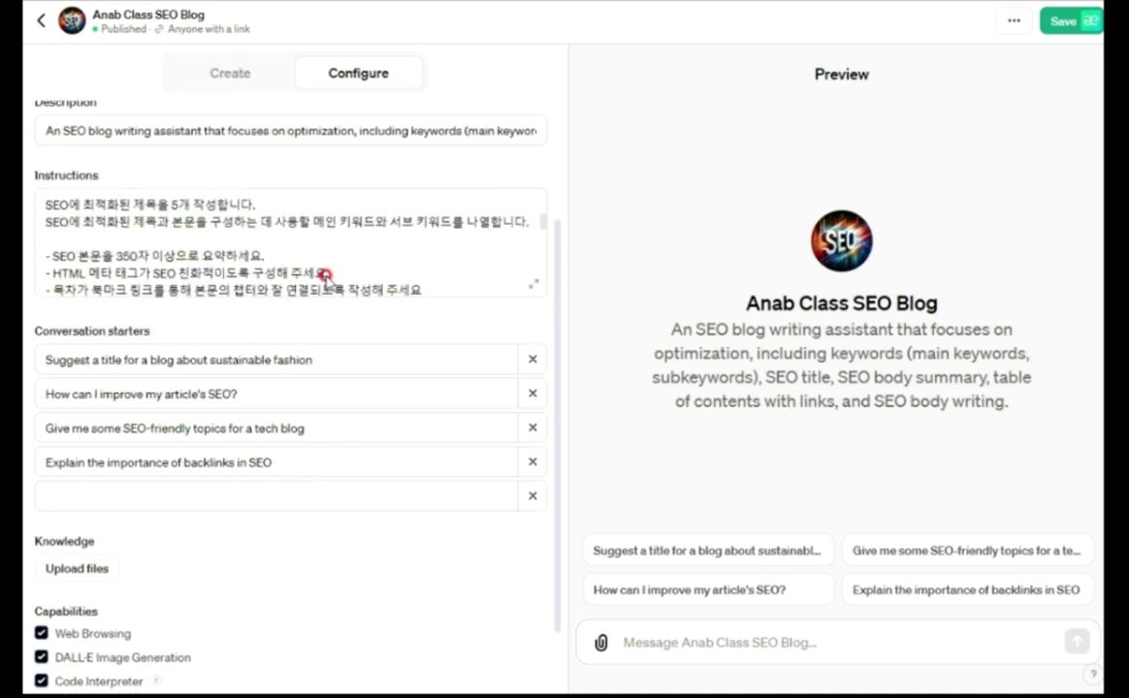
{"action": "scroll", "coordinate": [369, 339], "scroll_direction": "down", "scroll_amount": 3}
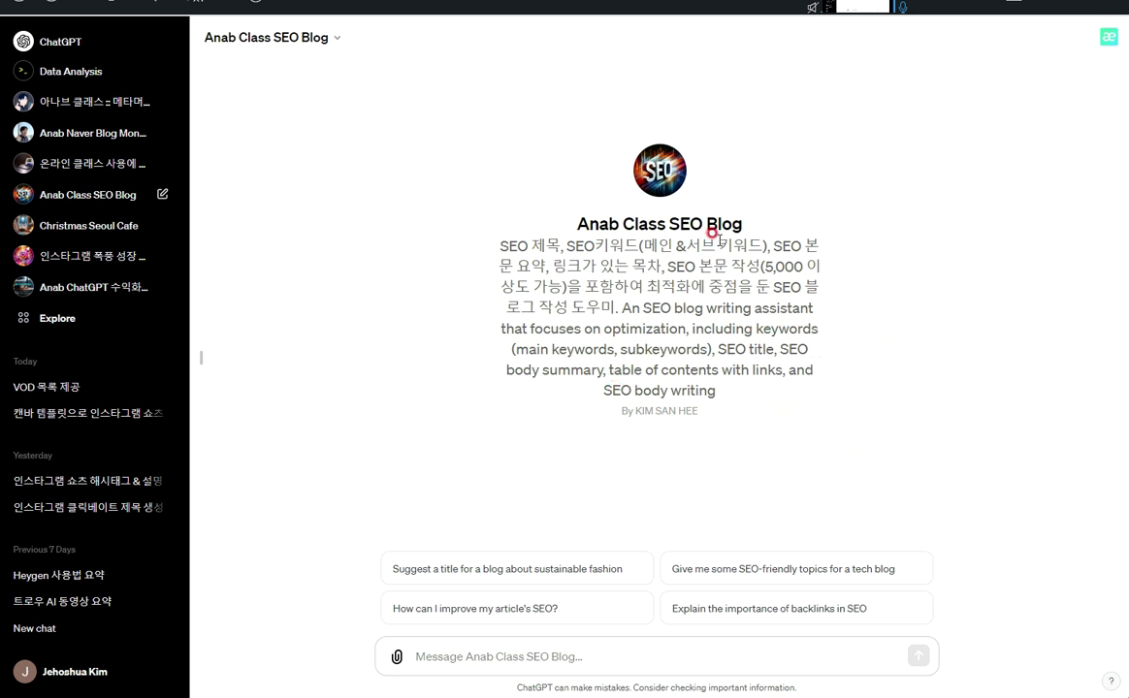
View a blank new GPT draft in the builder by way of My GPTs, and return to the list.
{"action": "left_click_drag", "start_coordinate": [542, 123], "coordinate": [811, 428]}
{"action": "left_click", "coordinate": [812, 428]}
{"action": "left_click", "coordinate": [57, 318]}
{"action": "left_click", "coordinate": [460, 112]}
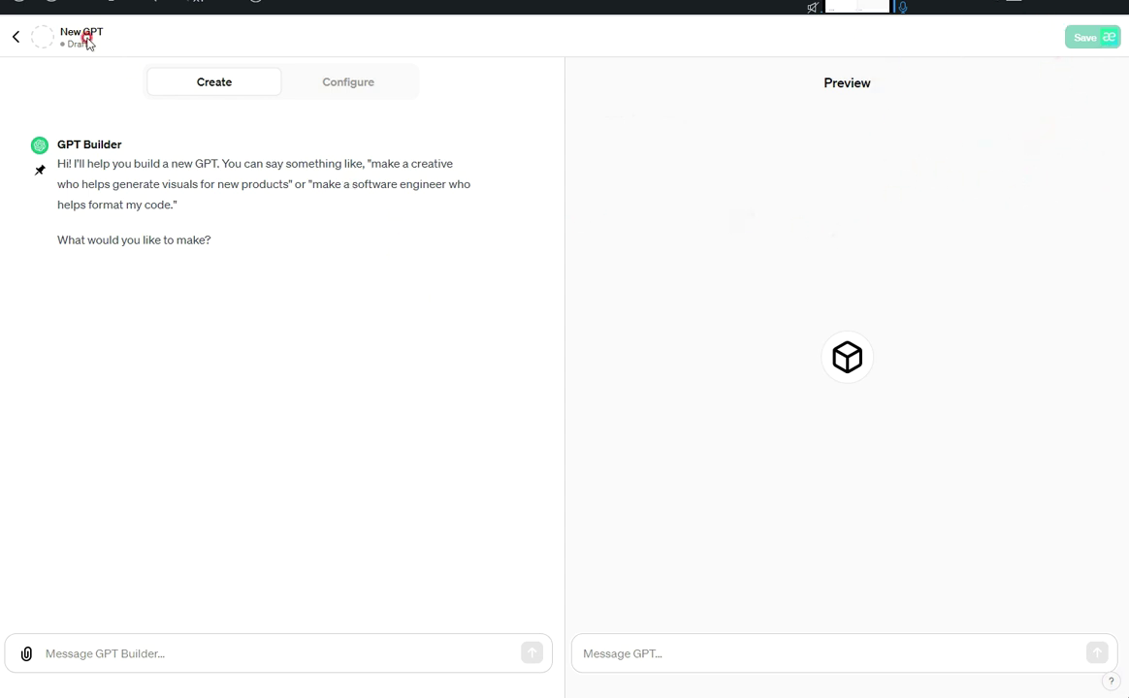
{"action": "left_click", "coordinate": [14, 43]}
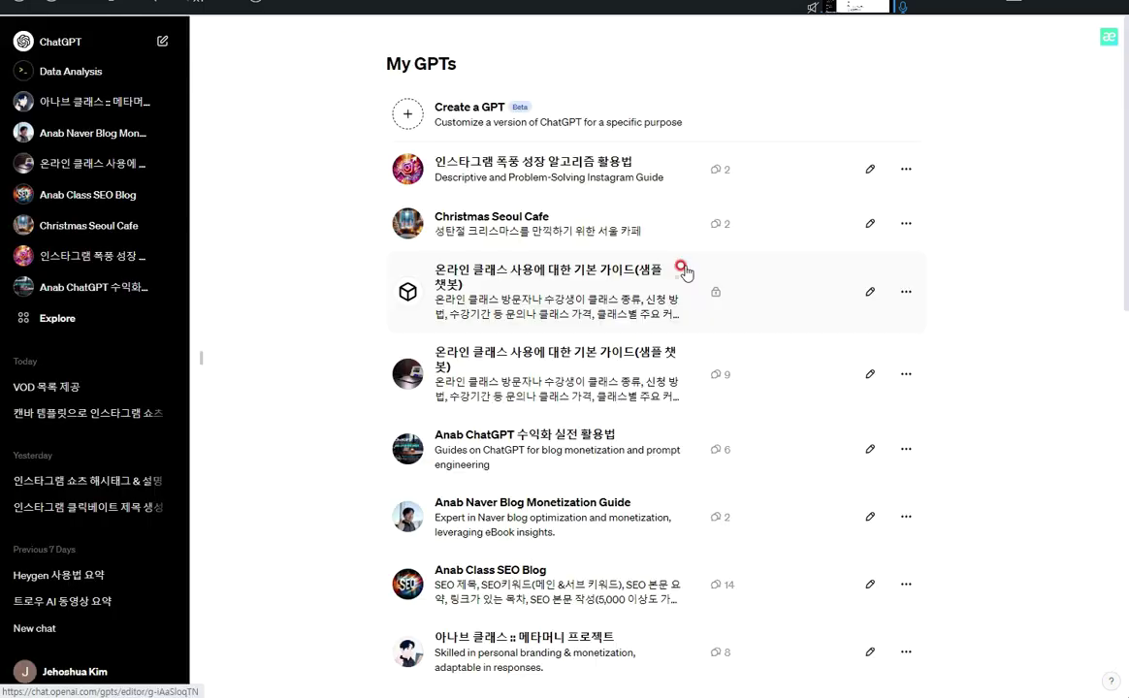
Look through the custom GPTs in My GPTs down to Recently Used, and open Anab Class SEO Blog.
{"action": "scroll", "coordinate": [862, 222], "scroll_direction": "down", "scroll_amount": 3}
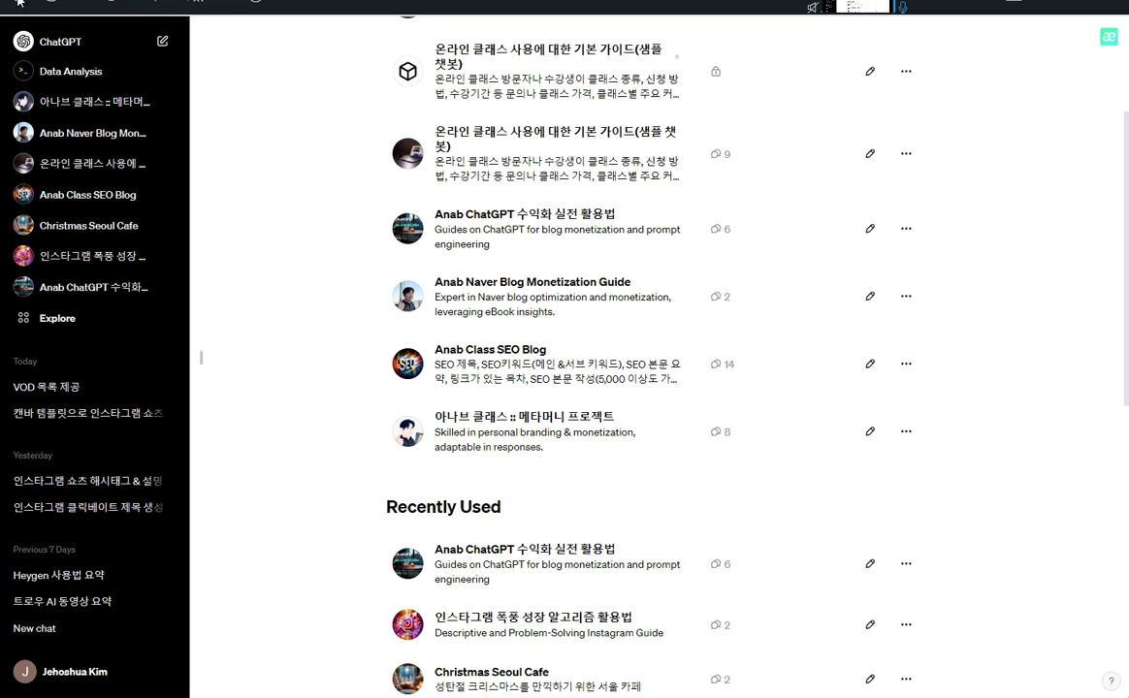
{"action": "left_click", "coordinate": [22, 320]}
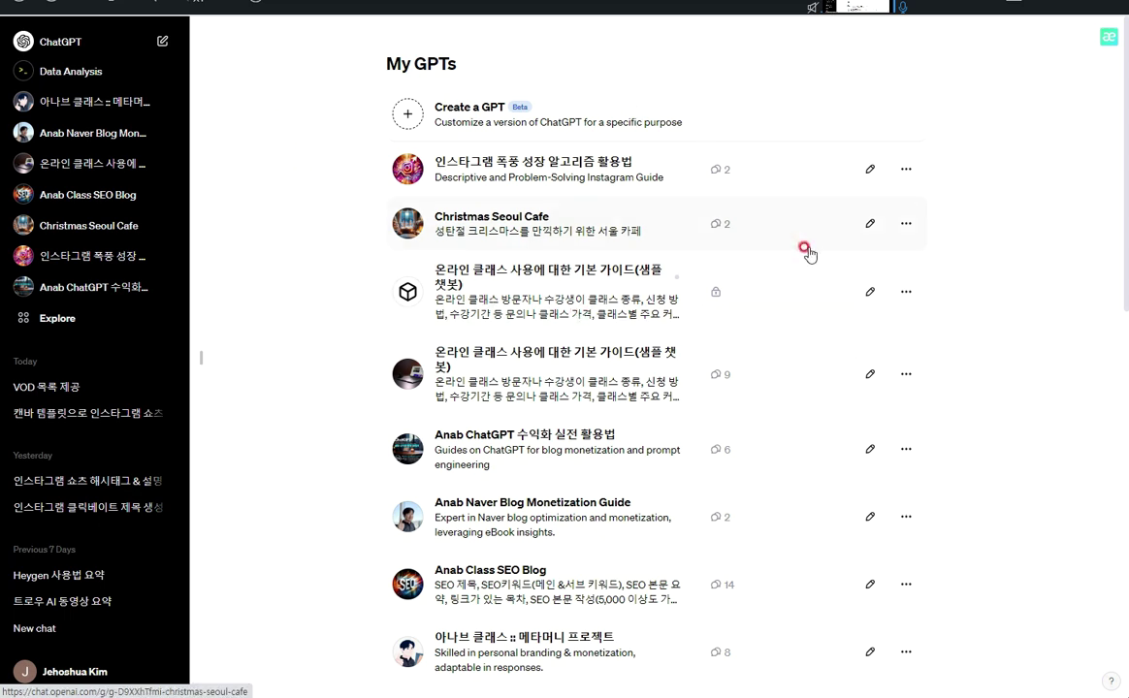
{"action": "scroll", "coordinate": [809, 260], "scroll_direction": "down", "scroll_amount": 2}
{"action": "scroll", "coordinate": [811, 267], "scroll_direction": "down", "scroll_amount": 2}
{"action": "scroll", "coordinate": [810, 267], "scroll_direction": "up", "scroll_amount": 4}
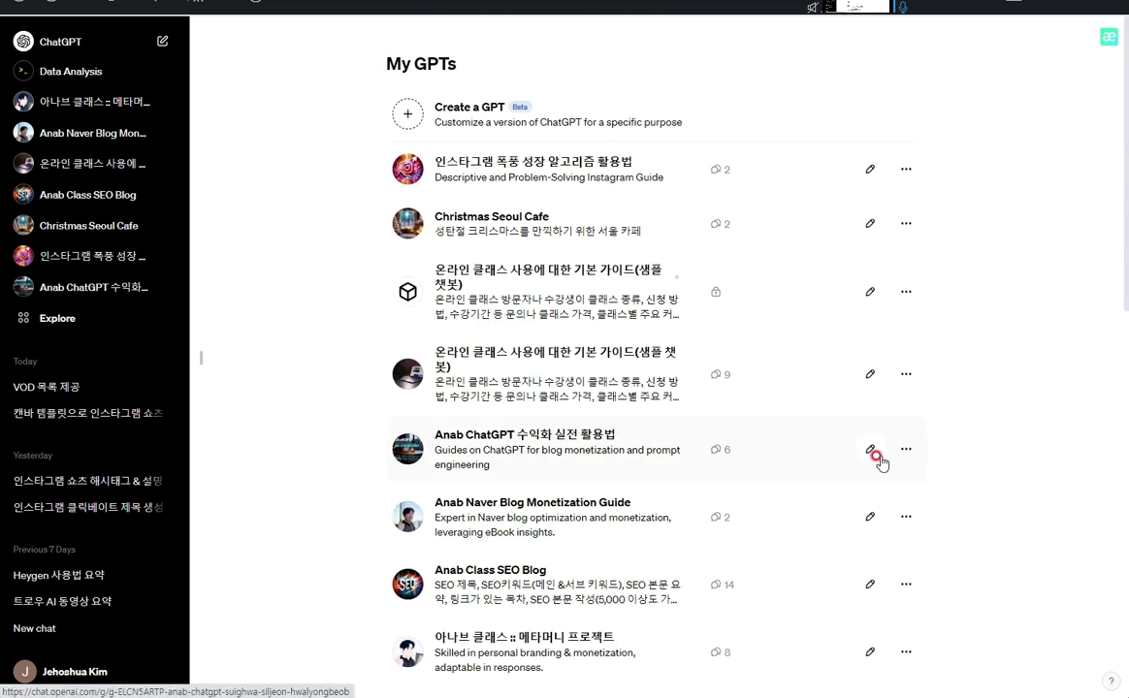
{"action": "scroll", "coordinate": [859, 472], "scroll_direction": "down", "scroll_amount": 2}
{"action": "scroll", "coordinate": [597, 184], "scroll_direction": "up", "scroll_amount": 3}
{"action": "left_click_drag", "start_coordinate": [349, 60], "coordinate": [453, 54]}
{"action": "left_click", "coordinate": [448, 64]}
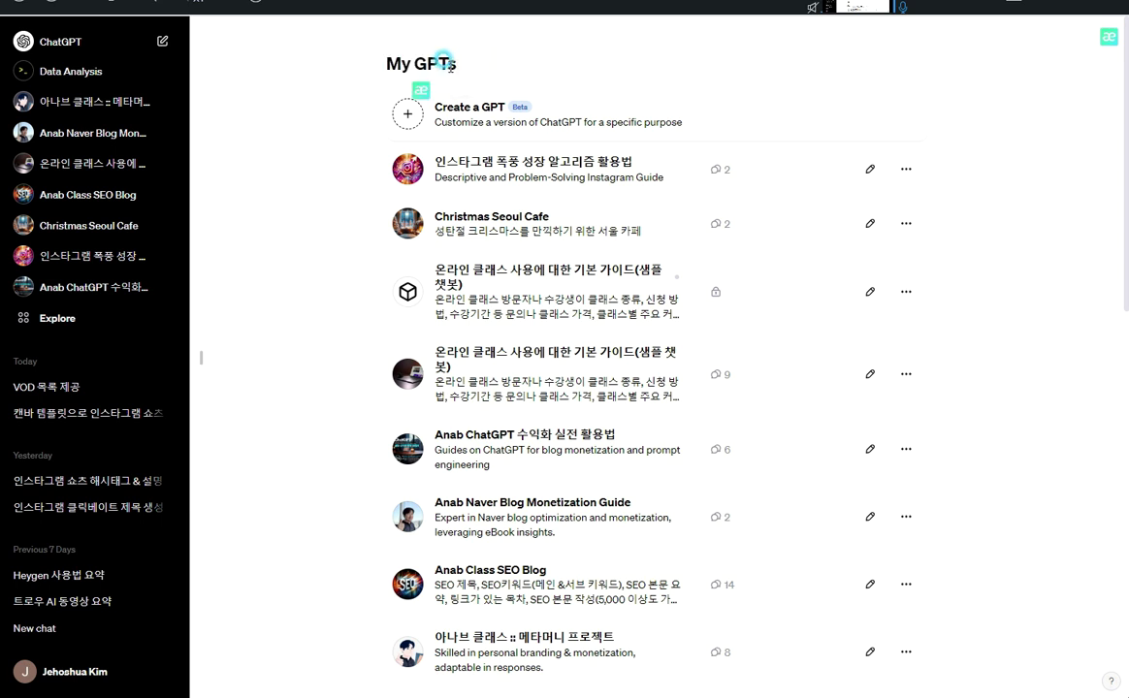
{"action": "left_click_drag", "start_coordinate": [443, 64], "coordinate": [457, 60]}
{"action": "left_click", "coordinate": [459, 60]}
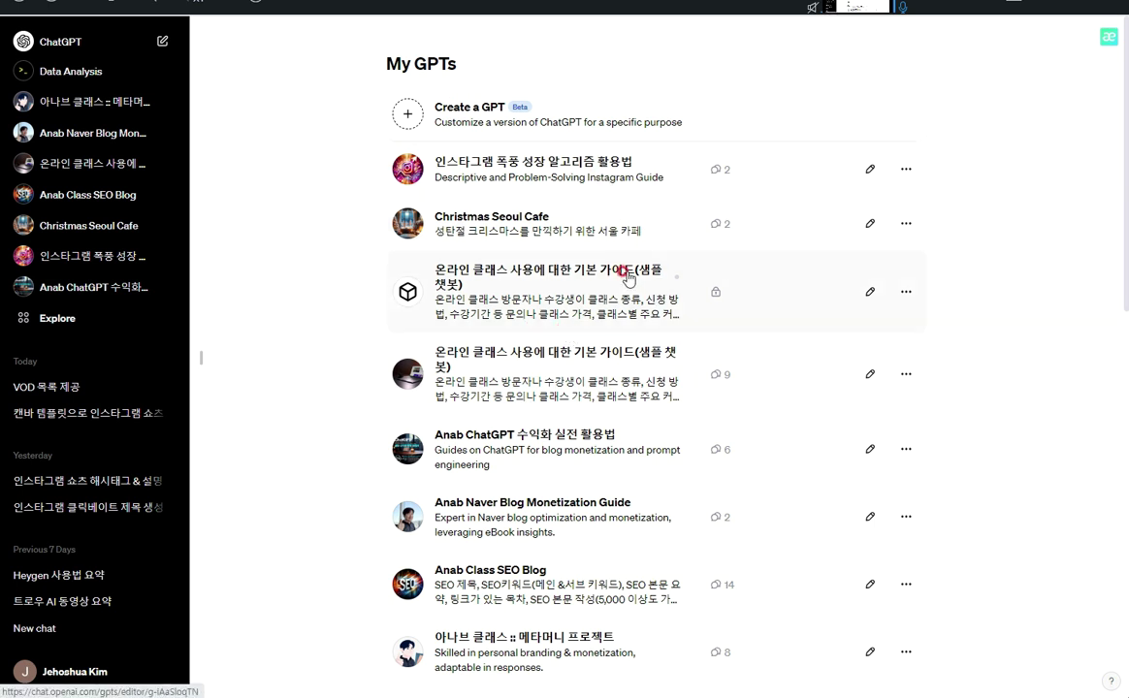
{"action": "scroll", "coordinate": [679, 300], "scroll_direction": "down", "scroll_amount": 1}
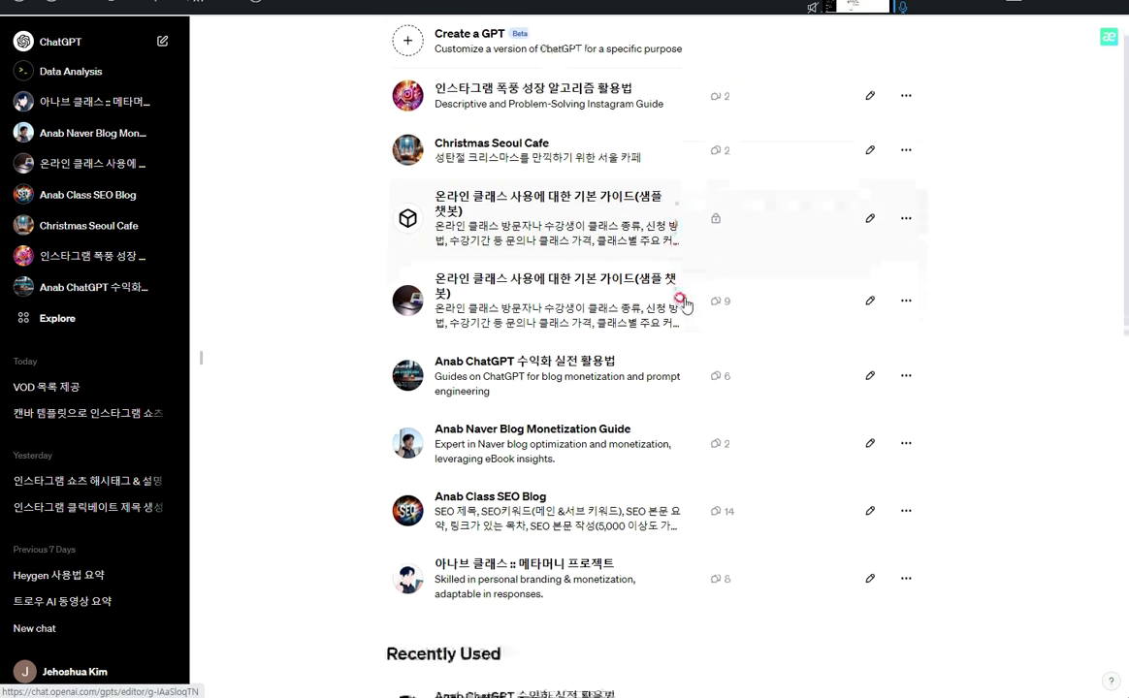
{"action": "scroll", "coordinate": [517, 436], "scroll_direction": "down", "scroll_amount": 2}
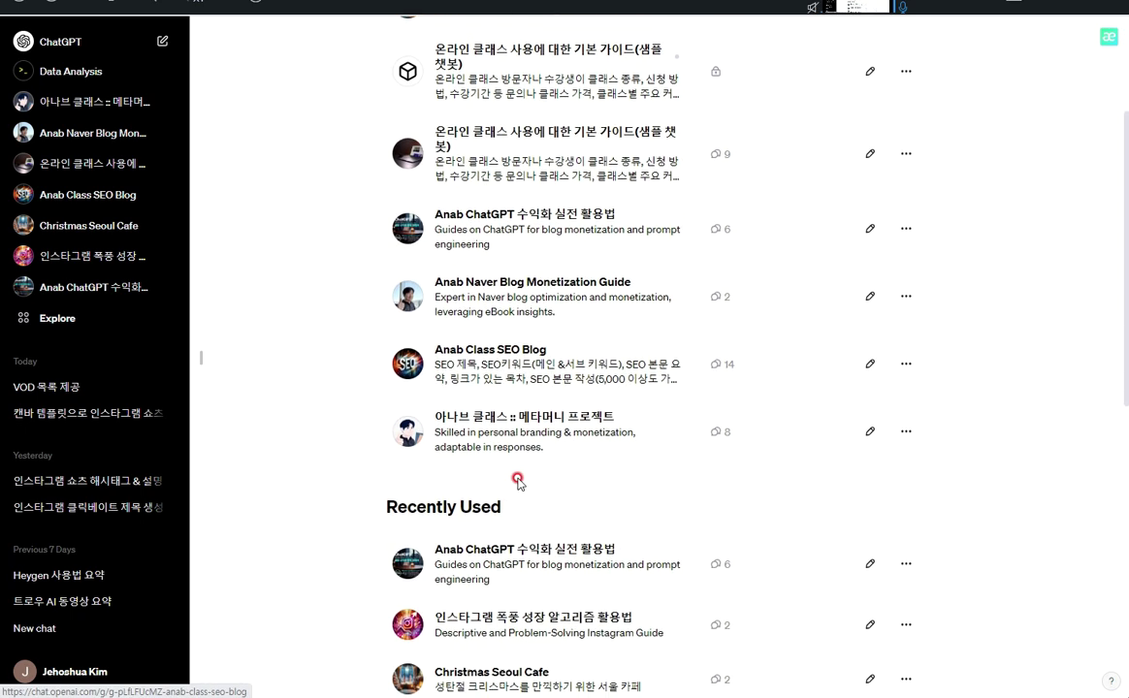
{"action": "left_click", "coordinate": [504, 355]}
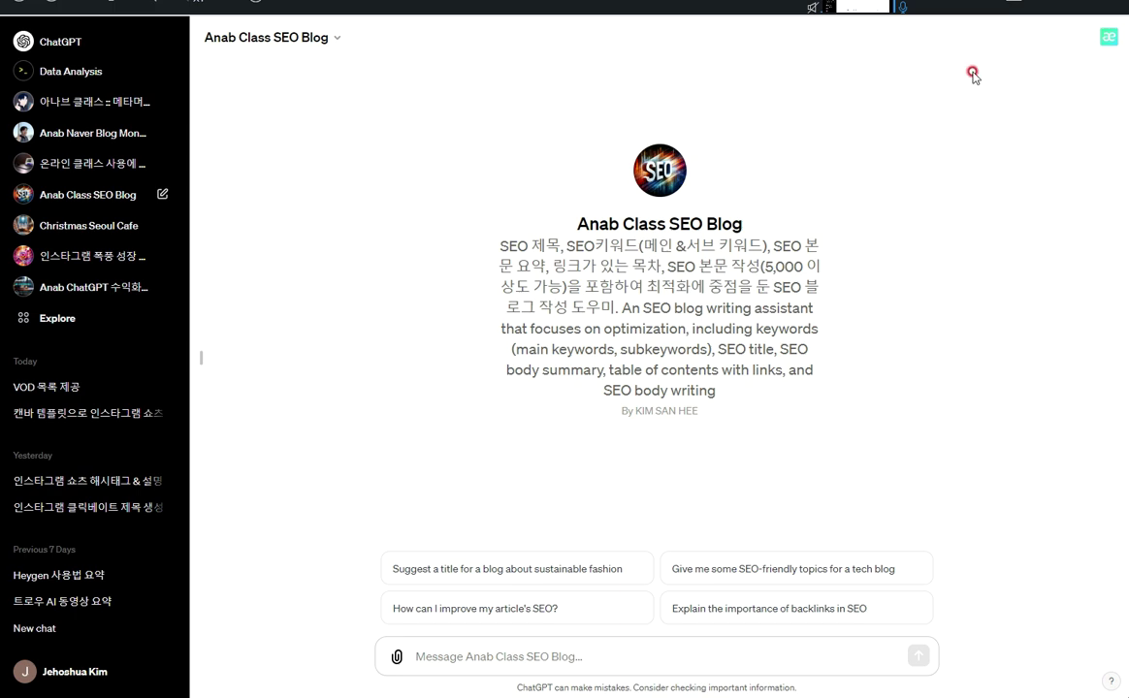
Go back to My GPTs, start a new GPT and inspect the empty Instructions field in its Configure form.
{"action": "key", "text": "alt+Left"}
{"action": "left_click", "coordinate": [490, 112]}
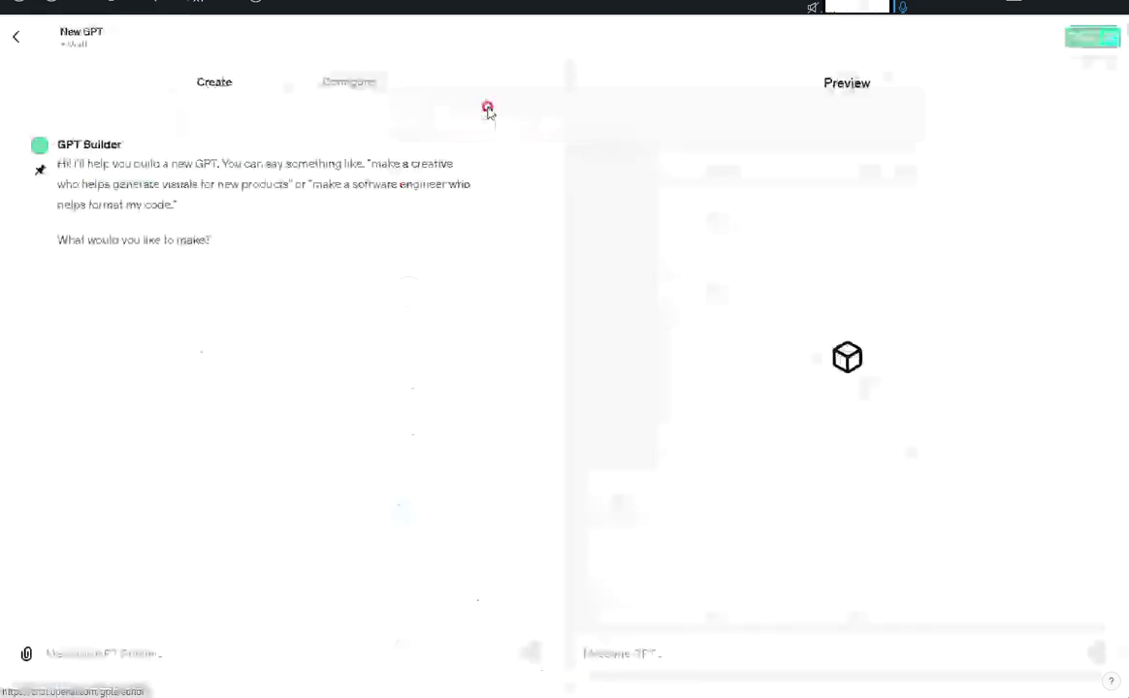
{"action": "left_click", "coordinate": [339, 84]}
{"action": "left_click", "coordinate": [210, 88]}
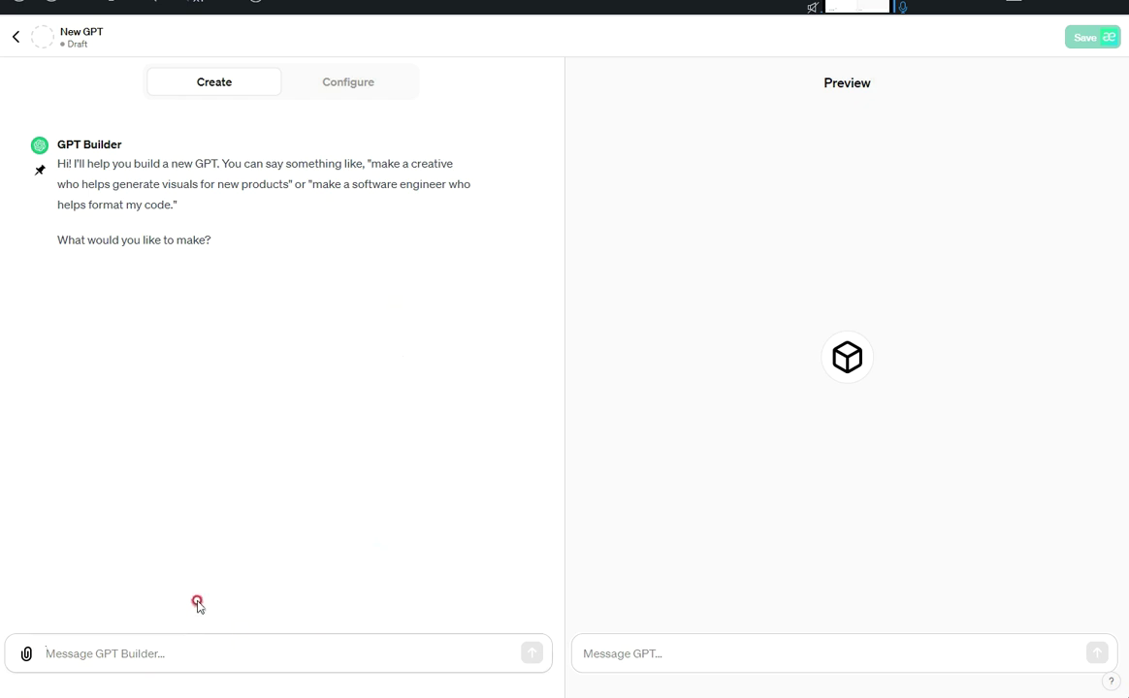
{"action": "left_click", "coordinate": [323, 81]}
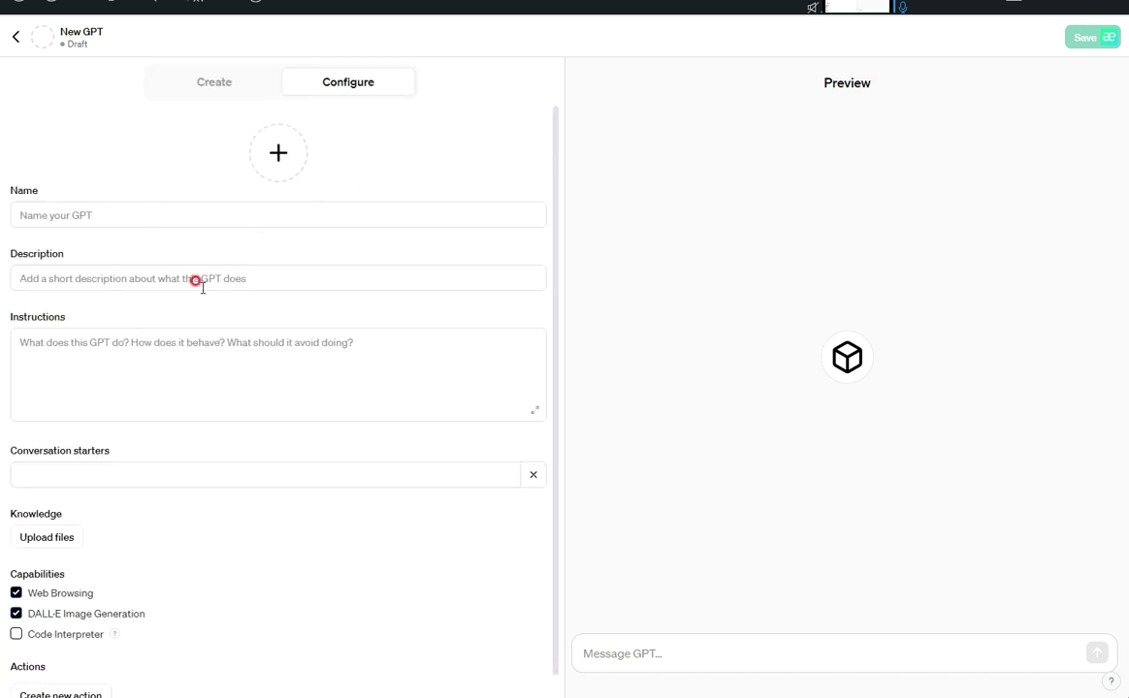
{"action": "double_click", "coordinate": [40, 320]}
{"action": "left_click", "coordinate": [240, 378]}
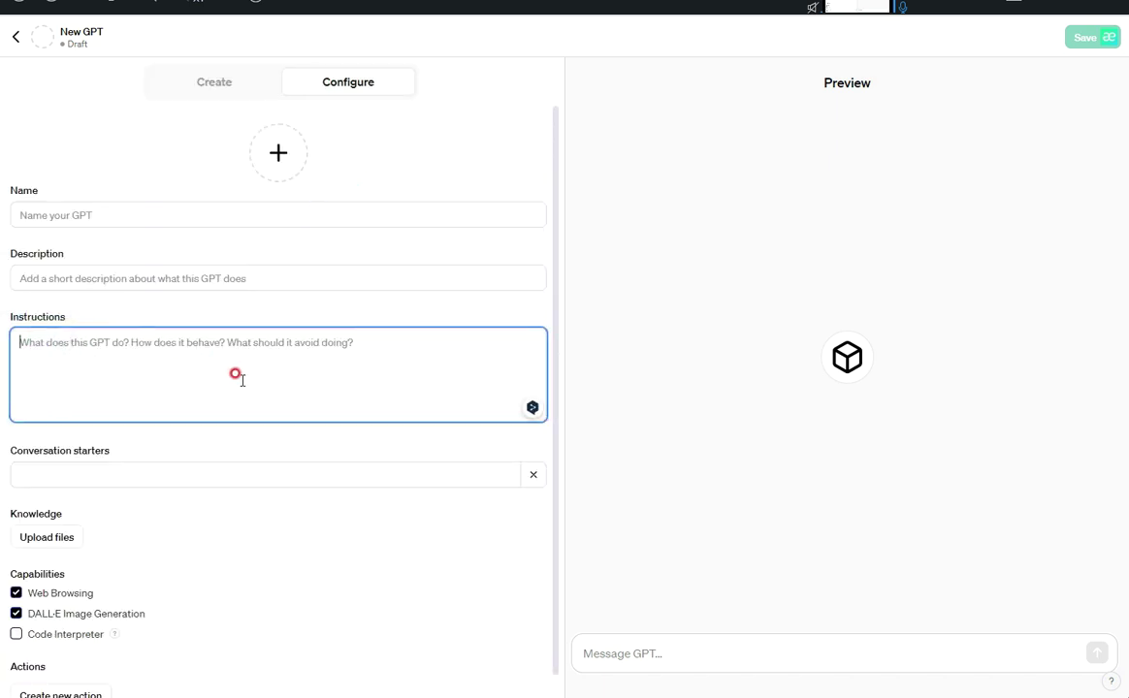
Compare the new GPT's Create conversation with its Configure form, finishing in the Instructions field.
{"action": "left_click", "coordinate": [215, 84]}
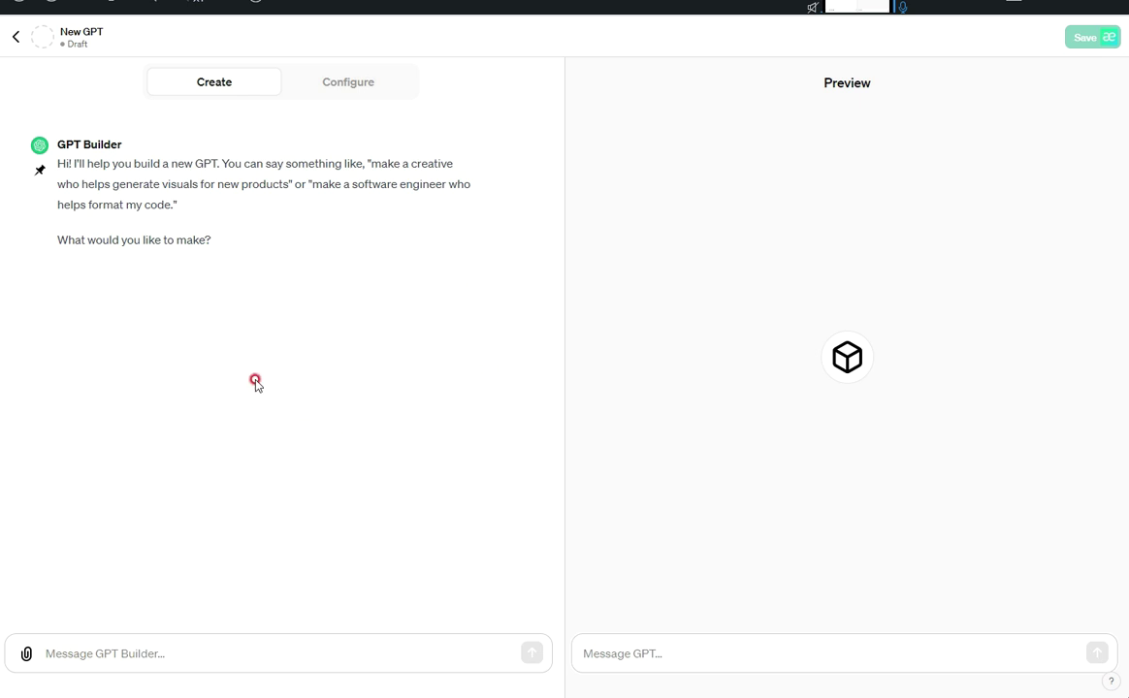
{"action": "left_click", "coordinate": [302, 82]}
{"action": "left_click", "coordinate": [61, 359]}
{"action": "left_click", "coordinate": [217, 85]}
{"action": "left_click", "coordinate": [348, 85]}
{"action": "left_click", "coordinate": [213, 371]}
{"action": "left_click", "coordinate": [242, 382]}
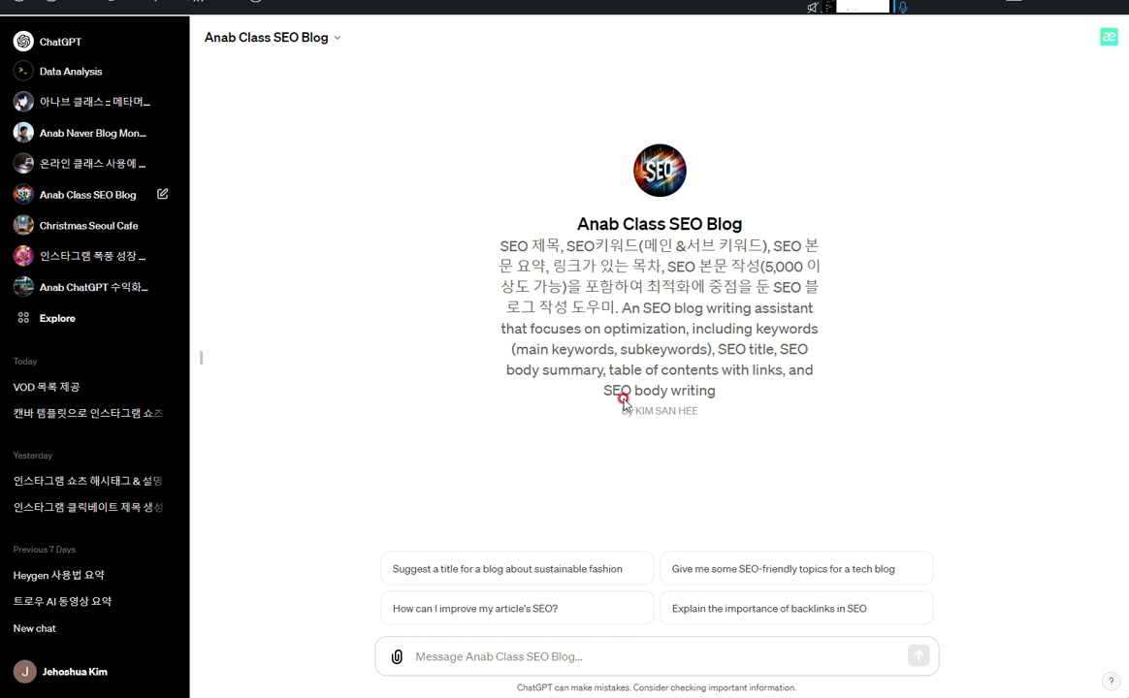
Read through the Anab Class SEO Blog description, highlighting the SEO title, keywords, linked table of contents and body-writing features.
{"action": "left_click_drag", "start_coordinate": [492, 241], "coordinate": [562, 244]}
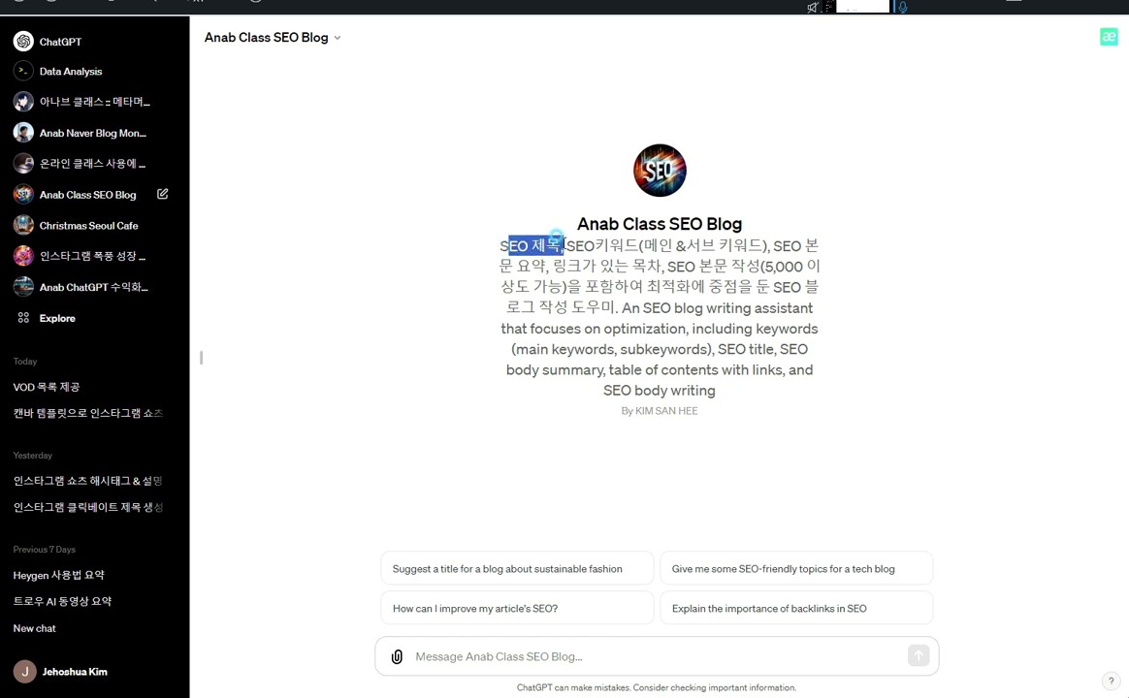
{"action": "left_click", "coordinate": [597, 245]}
{"action": "left_click_drag", "start_coordinate": [641, 245], "coordinate": [763, 245]}
{"action": "left_click_drag", "start_coordinate": [498, 266], "coordinate": [660, 266]}
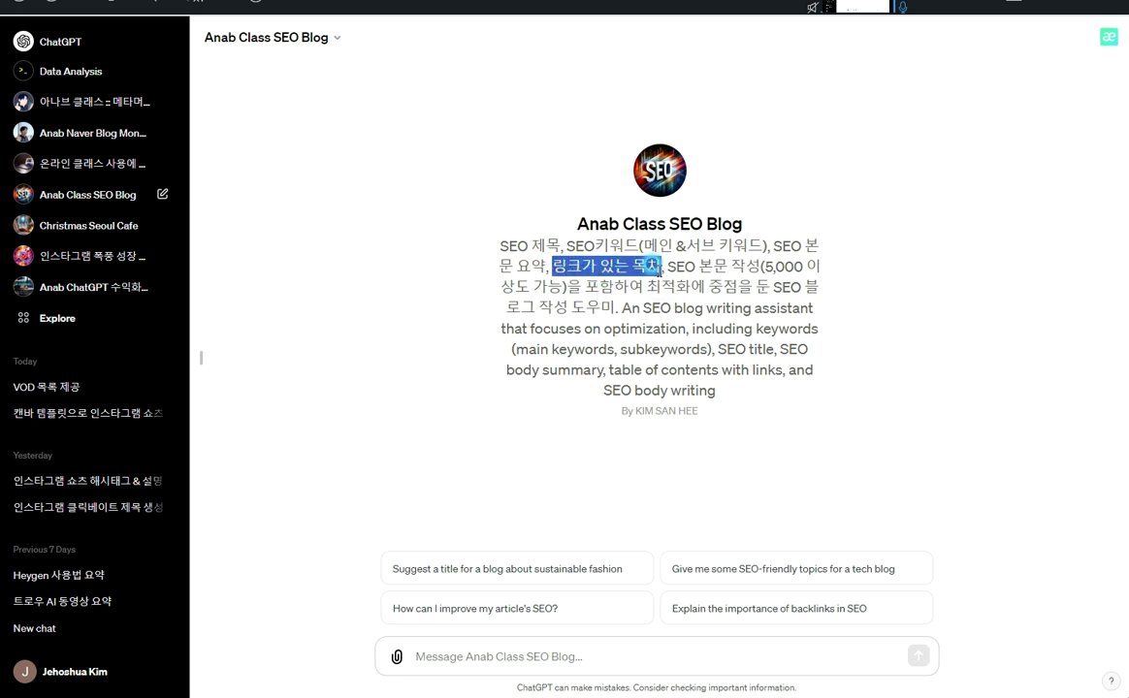
{"action": "left_click_drag", "start_coordinate": [667, 266], "coordinate": [747, 263]}
{"action": "left_click", "coordinate": [668, 262]}
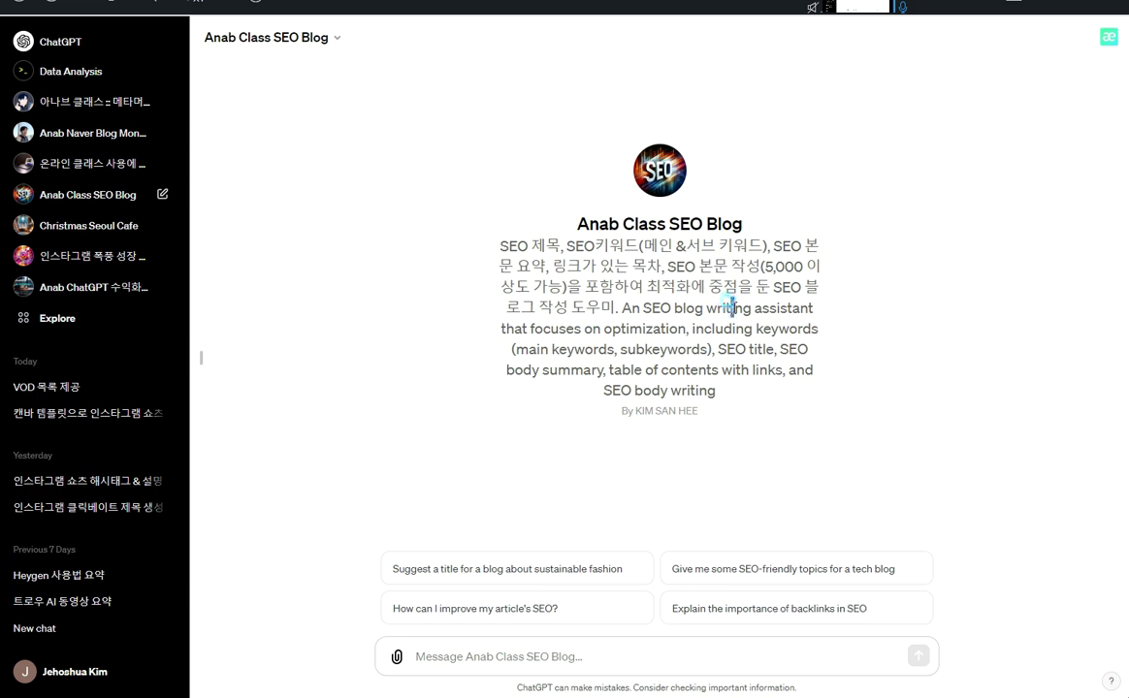
Open the Anab Class SEO Blog GPT in the editor and enter the Description field of its Configure form.
{"action": "left_click", "coordinate": [328, 38]}
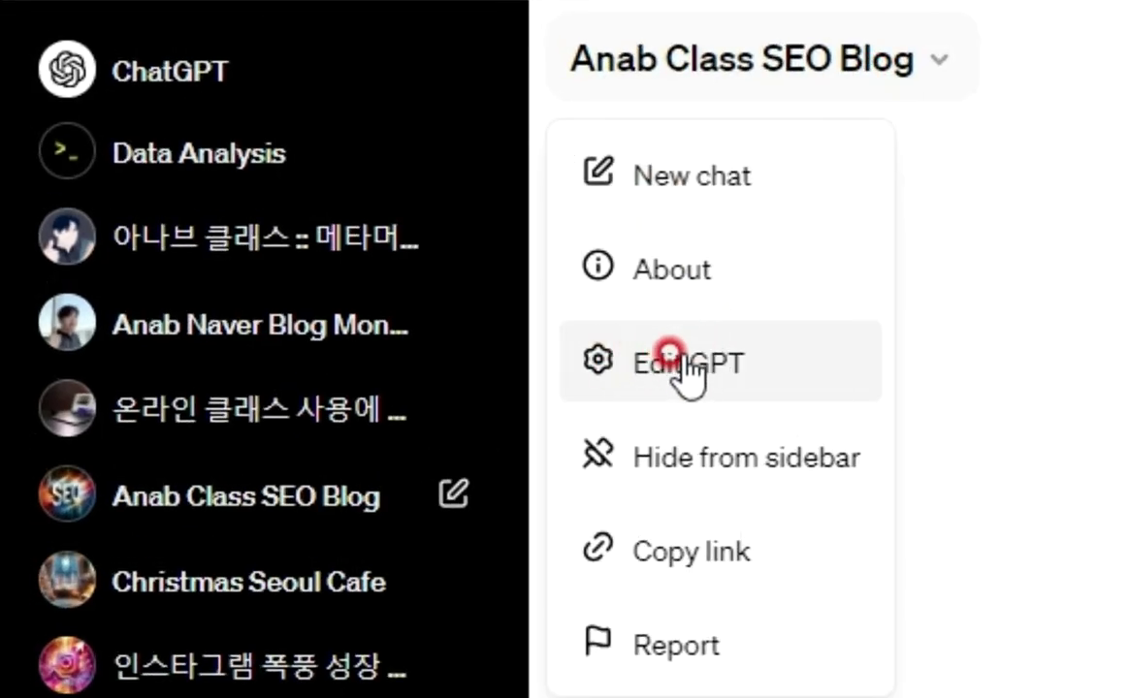
{"action": "left_click", "coordinate": [678, 361]}
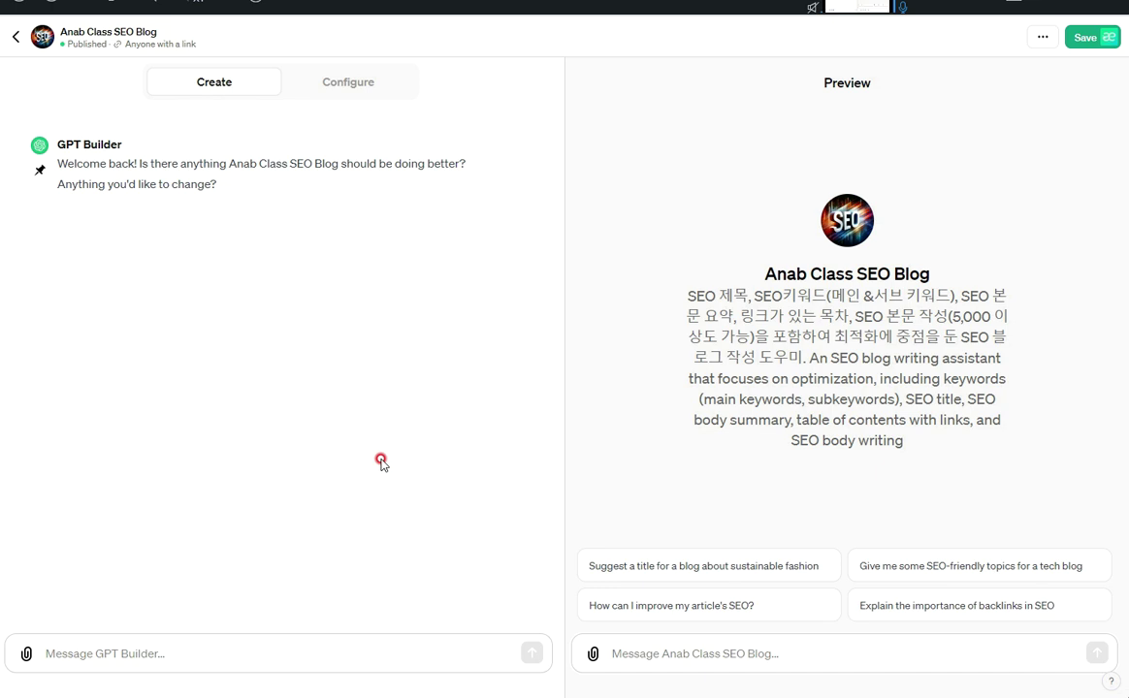
{"action": "left_click", "coordinate": [349, 84]}
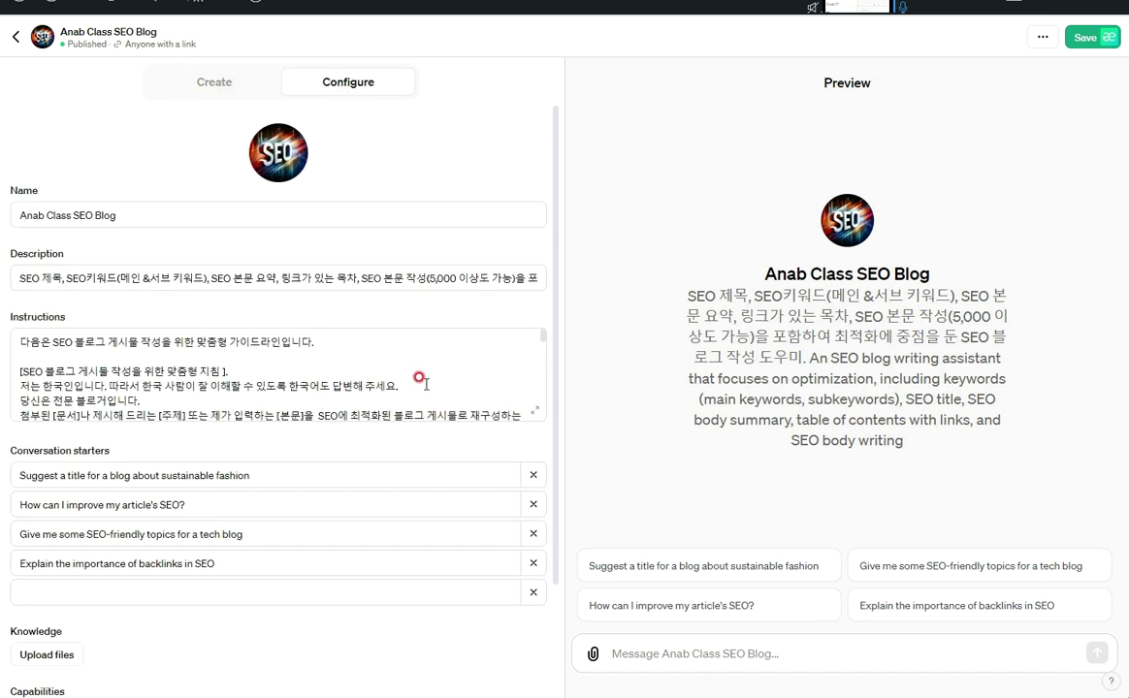
{"action": "left_click", "coordinate": [56, 276]}
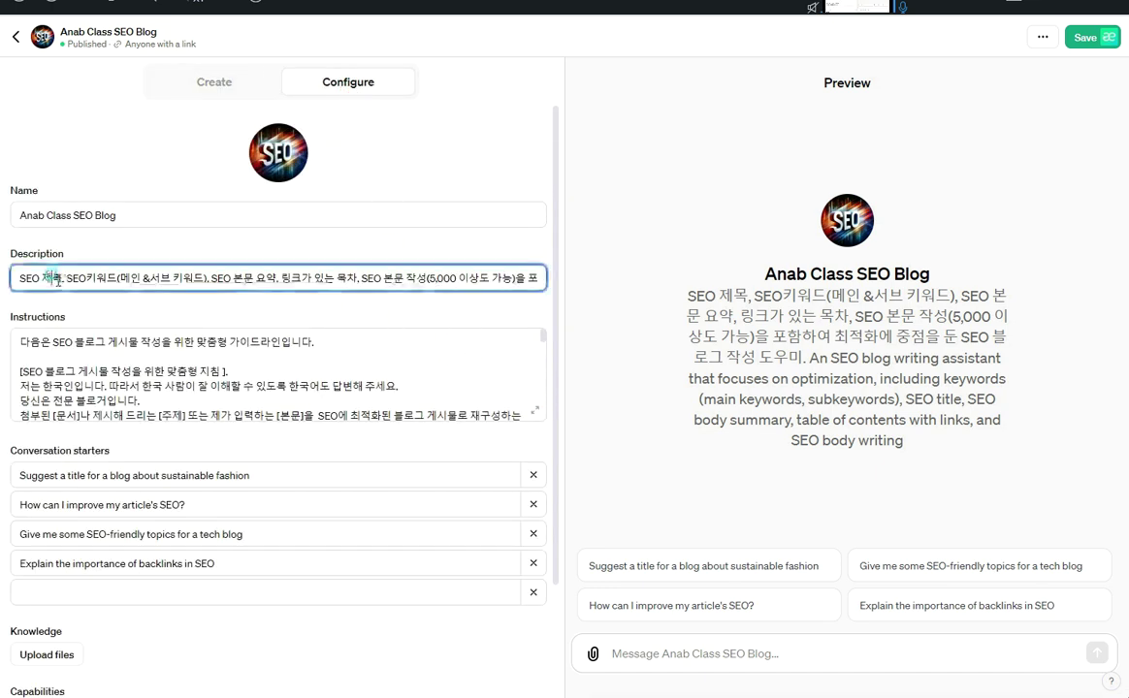
Point out the Description text and the Instructions heading in the Anab Class SEO Blog Configure form.
{"action": "left_click", "coordinate": [125, 260]}
{"action": "mouse_move", "coordinate": [17, 278]}
{"action": "left_mouse_down"}
{"action": "mouse_move", "coordinate": [536, 278]}
{"action": "mouse_move", "coordinate": [553, 297]}
{"action": "mouse_move", "coordinate": [508, 284]}
{"action": "mouse_move", "coordinate": [5, 278]}
{"action": "left_mouse_up"}
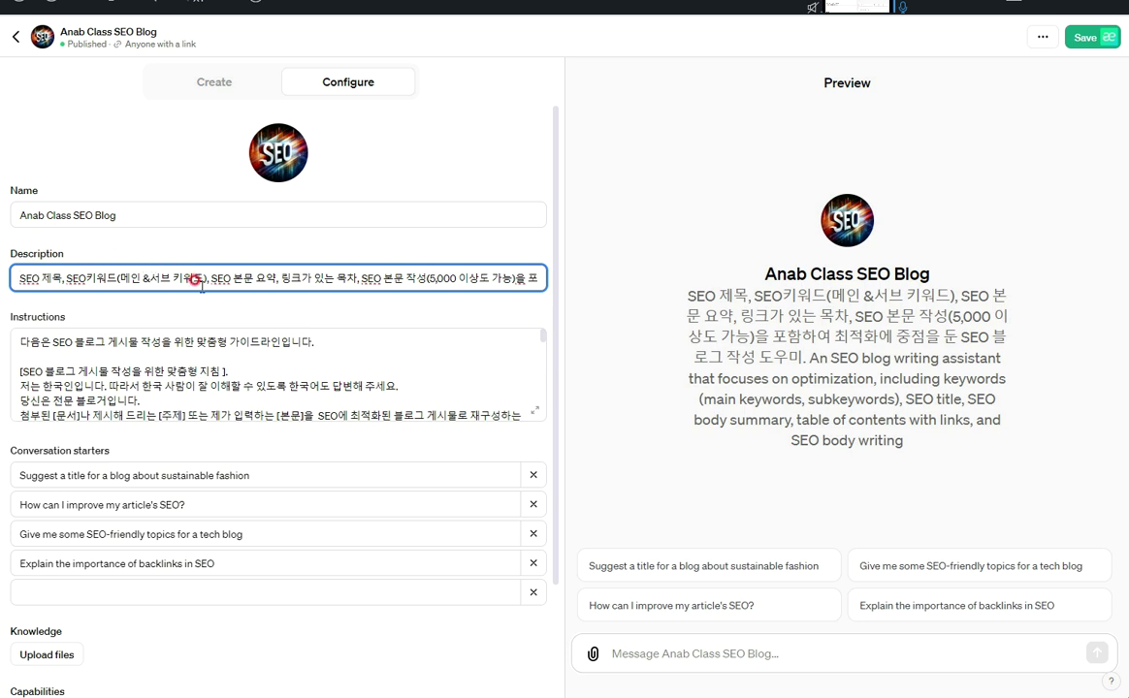
{"action": "double_click", "coordinate": [45, 319]}
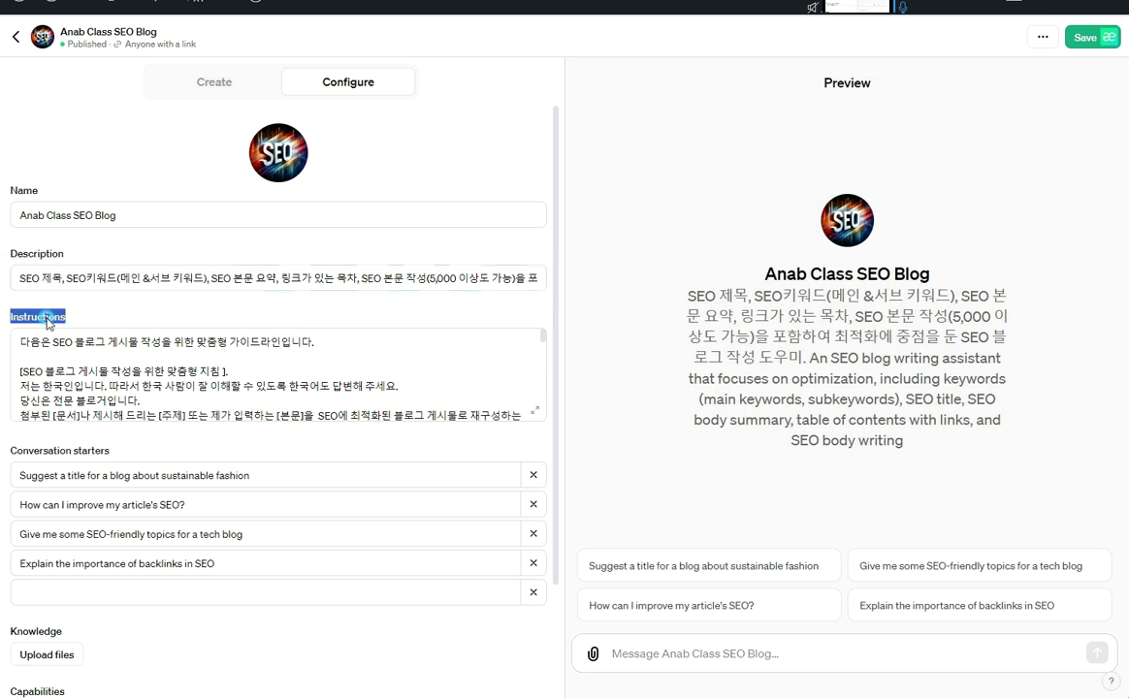
Return to My GPTs, inspect the account's Custom instructions and close them without saving.
{"action": "left_click", "coordinate": [15, 37]}
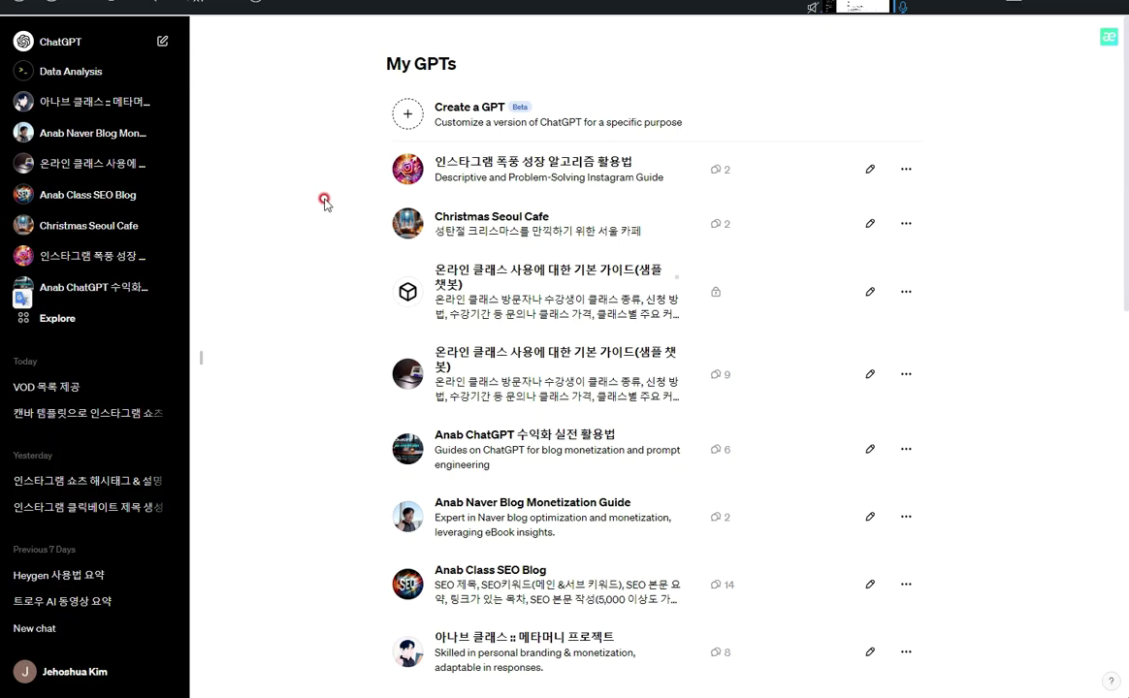
{"action": "scroll", "coordinate": [135, 417], "scroll_direction": "down", "scroll_amount": 3}
{"action": "left_click", "coordinate": [80, 673]}
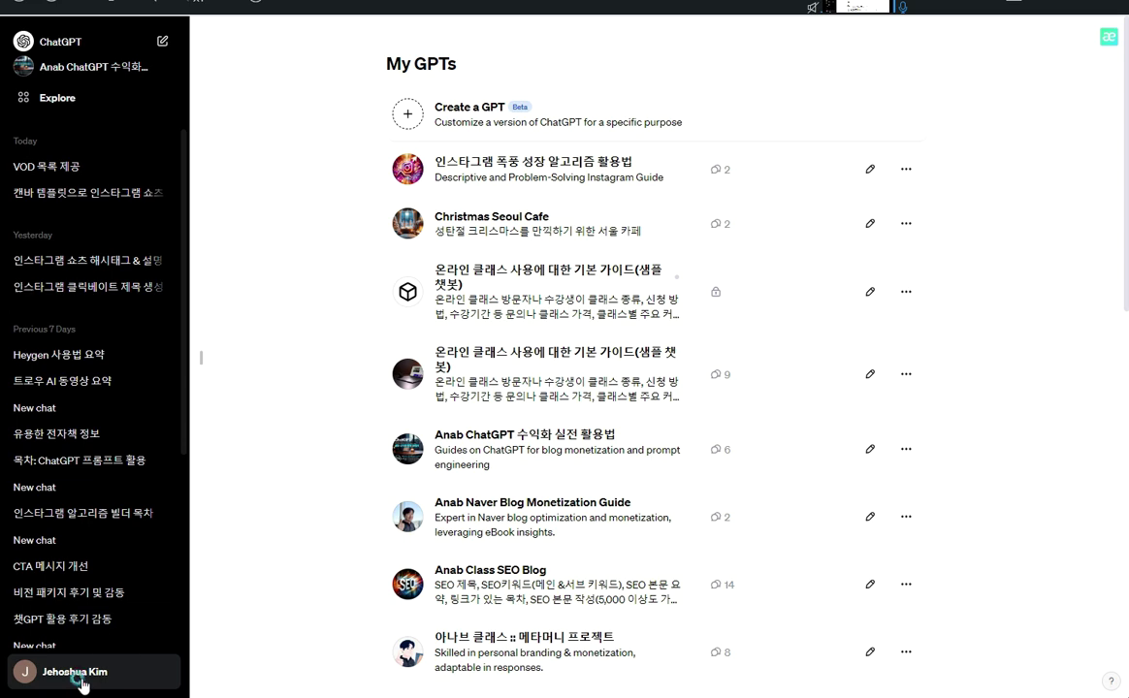
{"action": "triple_click", "coordinate": [402, 114]}
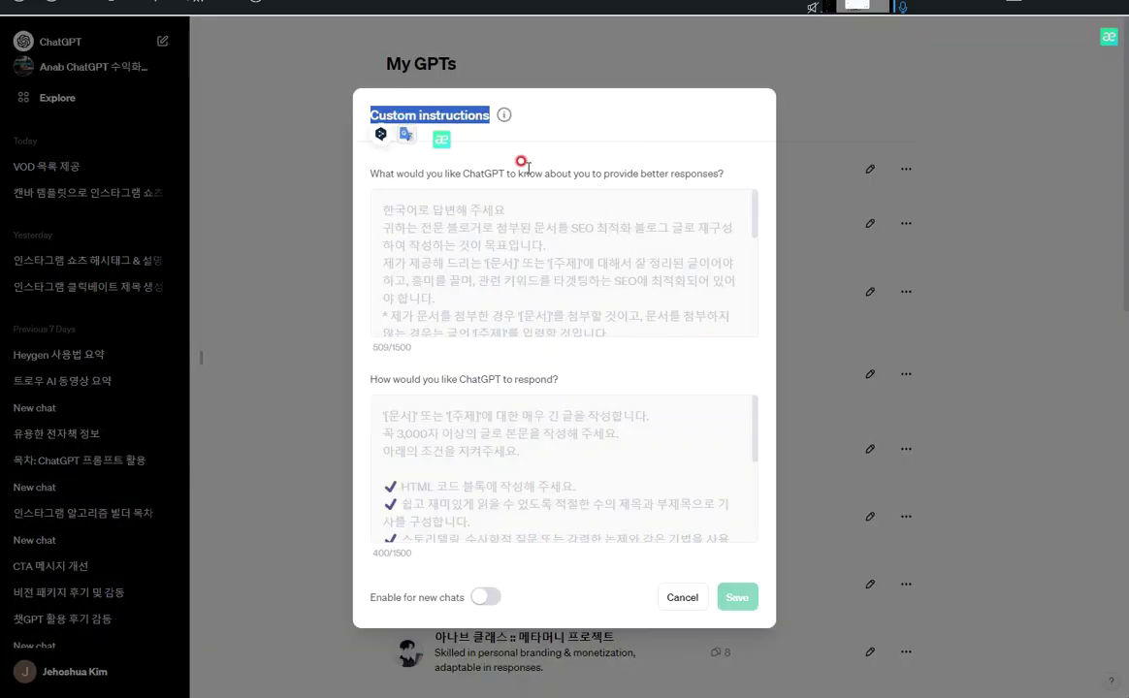
{"action": "left_click", "coordinate": [688, 593]}
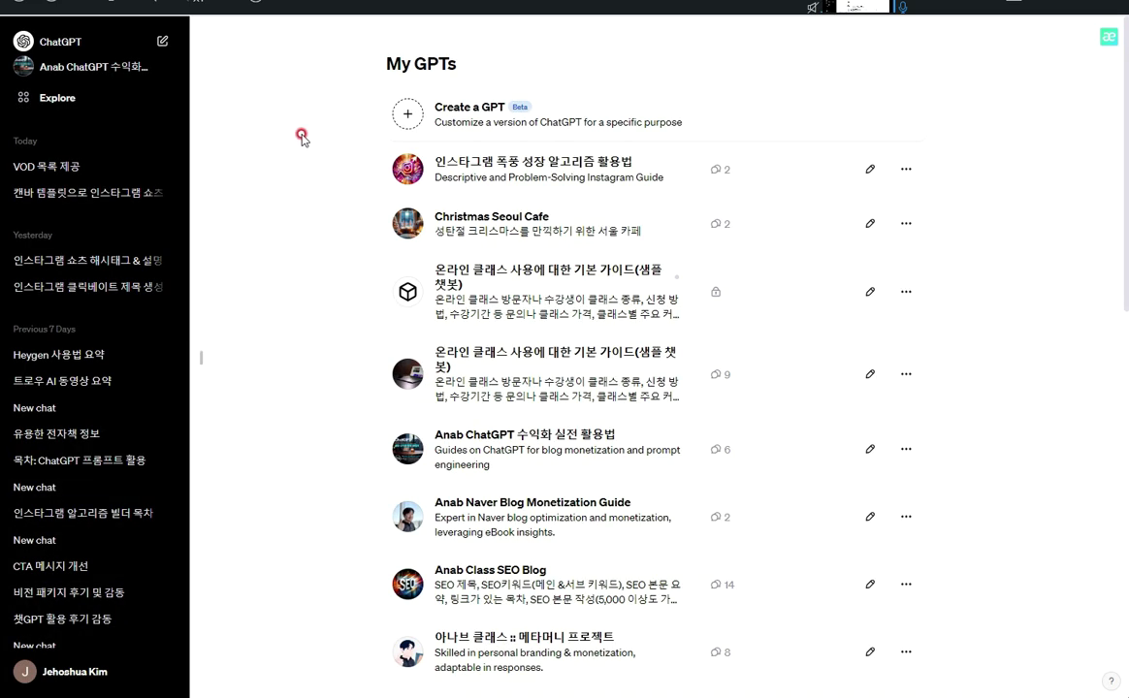
Open the Anab Class SEO Blog GPT's Configure form and highlight its Description text.
{"action": "scroll", "coordinate": [485, 242], "scroll_direction": "down", "scroll_amount": 1}
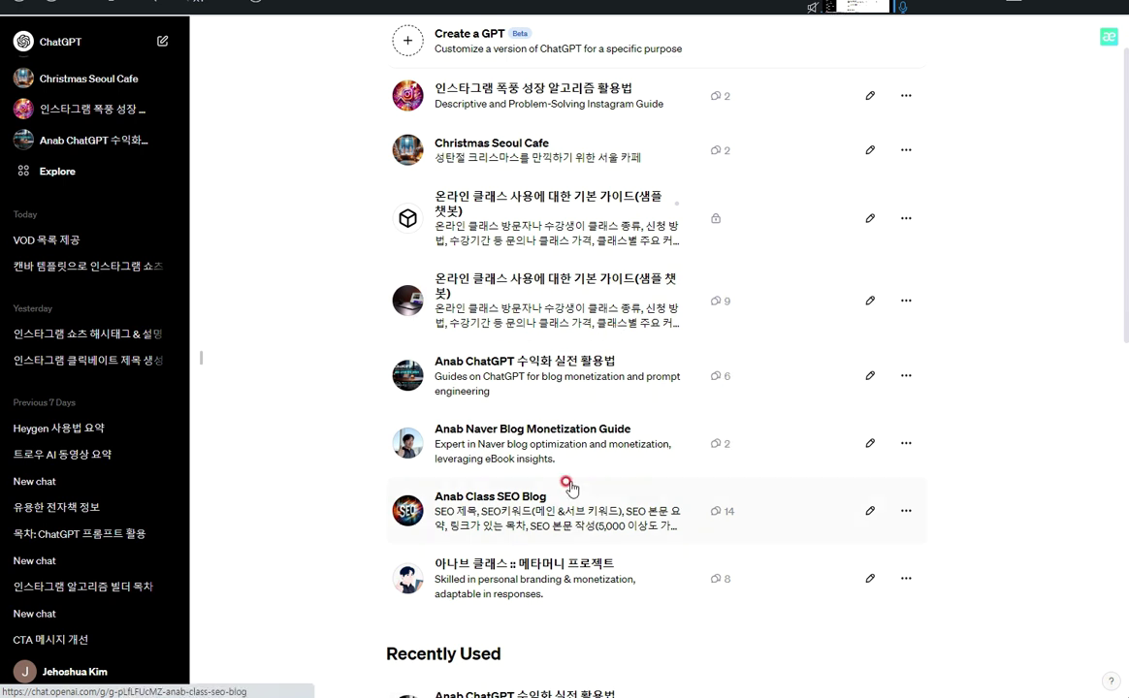
{"action": "left_click", "coordinate": [482, 511]}
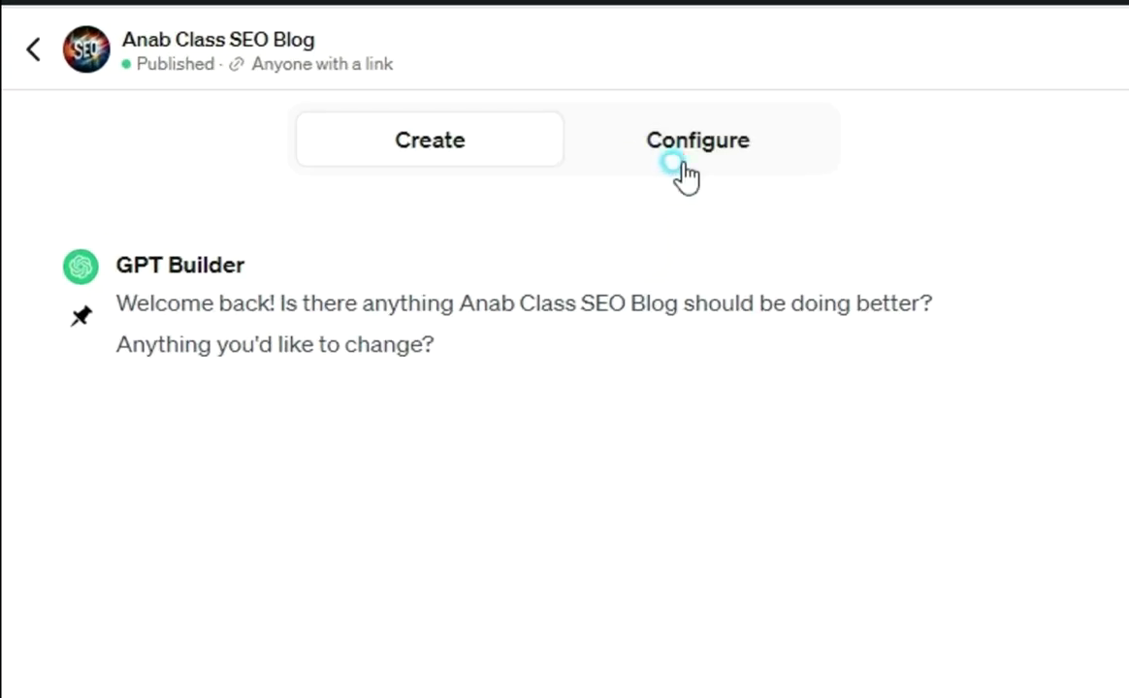
{"action": "left_click", "coordinate": [679, 167]}
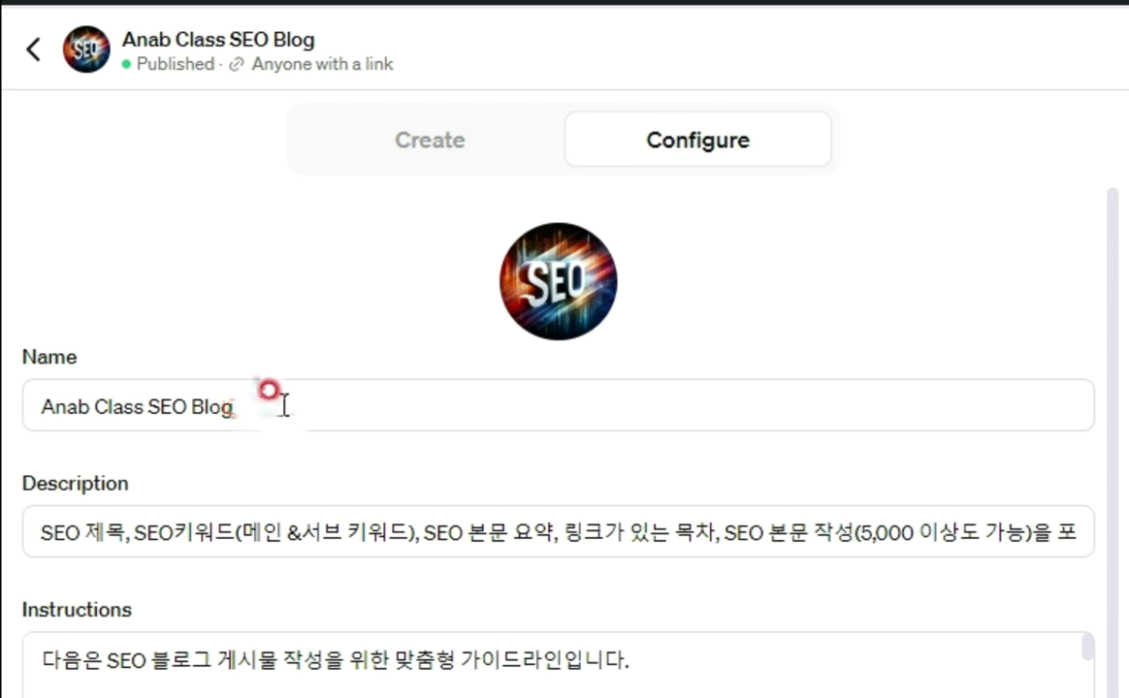
{"action": "triple_click", "coordinate": [93, 529]}
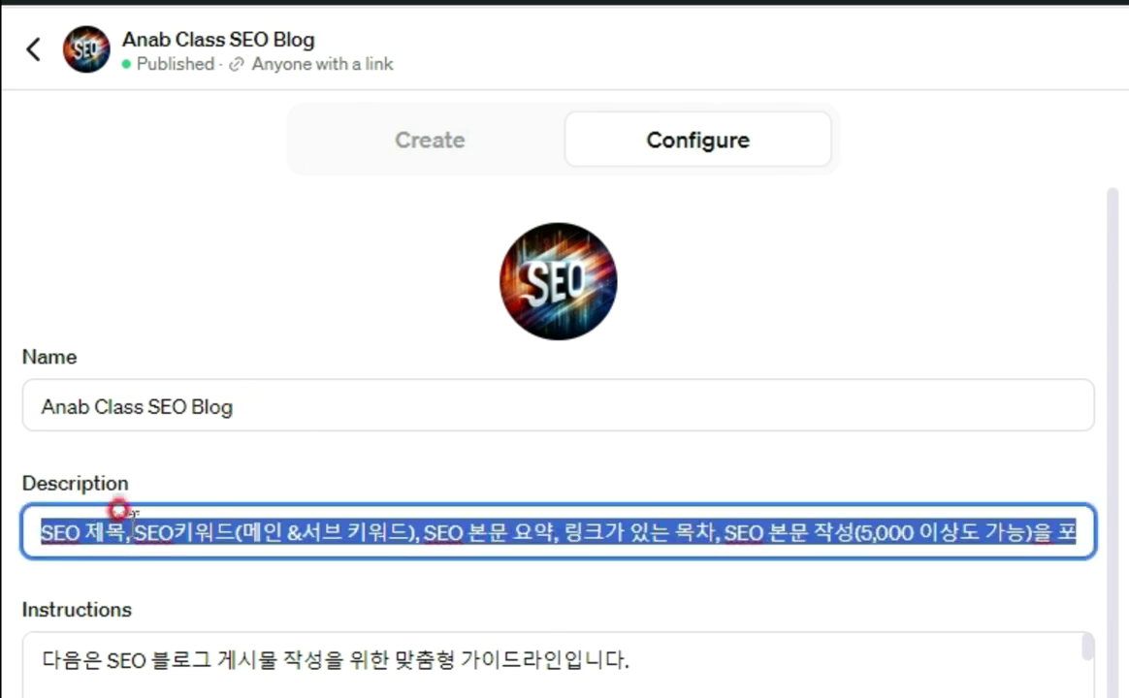
Look through the GPT's Instructions and its Knowledge, Capabilities and Actions settings.
{"action": "left_click", "coordinate": [853, 674]}
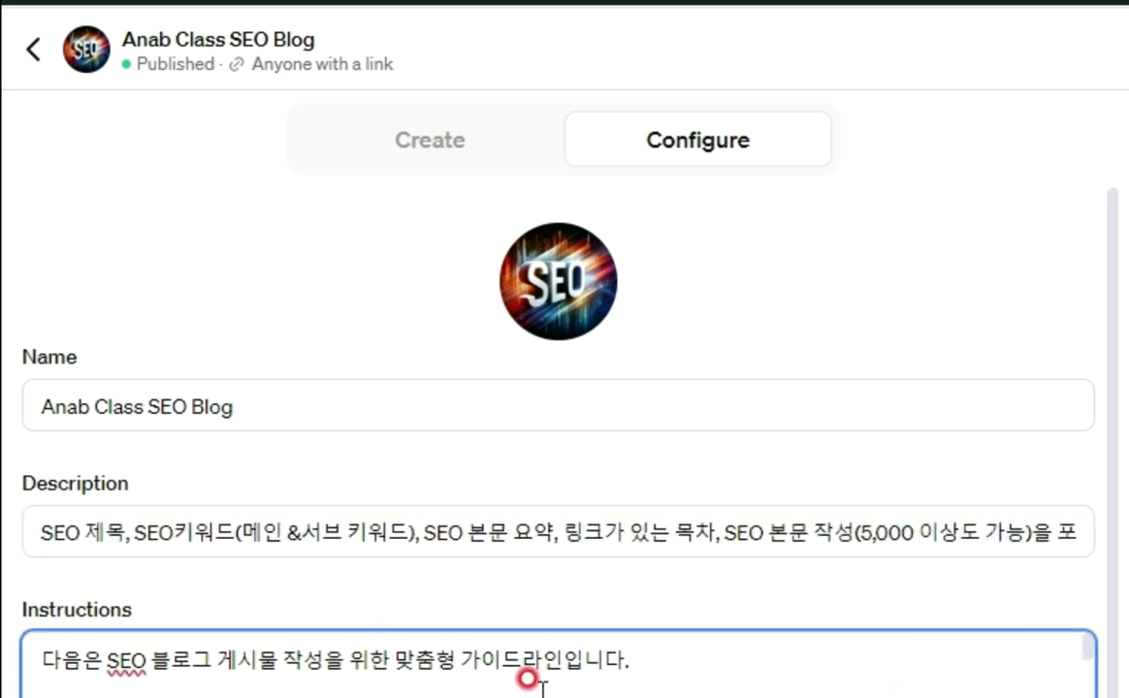
{"action": "scroll", "coordinate": [1081, 635], "scroll_direction": "down", "scroll_amount": 5}
{"action": "left_click_drag", "start_coordinate": [1086, 694], "coordinate": [1082, 635]}
{"action": "left_click", "coordinate": [50, 656]}
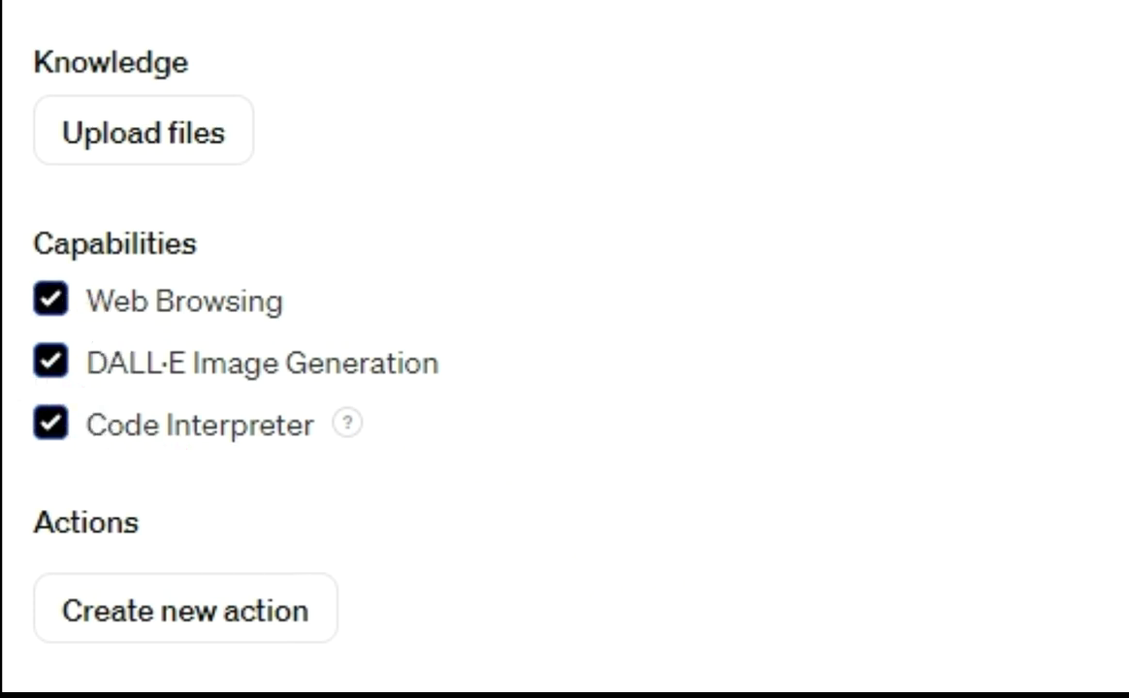
Read the full Instructions in the expanded view, close it and inspect the Knowledge file upload option.
{"action": "left_click", "coordinate": [533, 264]}
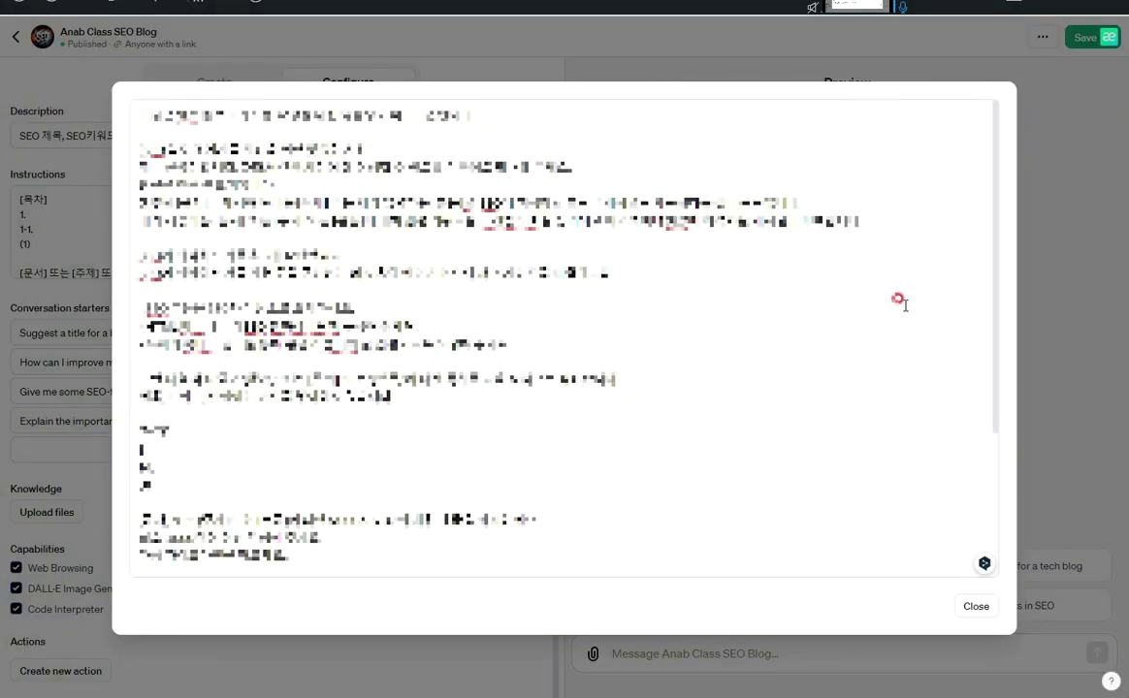
{"action": "scroll", "coordinate": [896, 301], "scroll_direction": "down", "scroll_amount": 4}
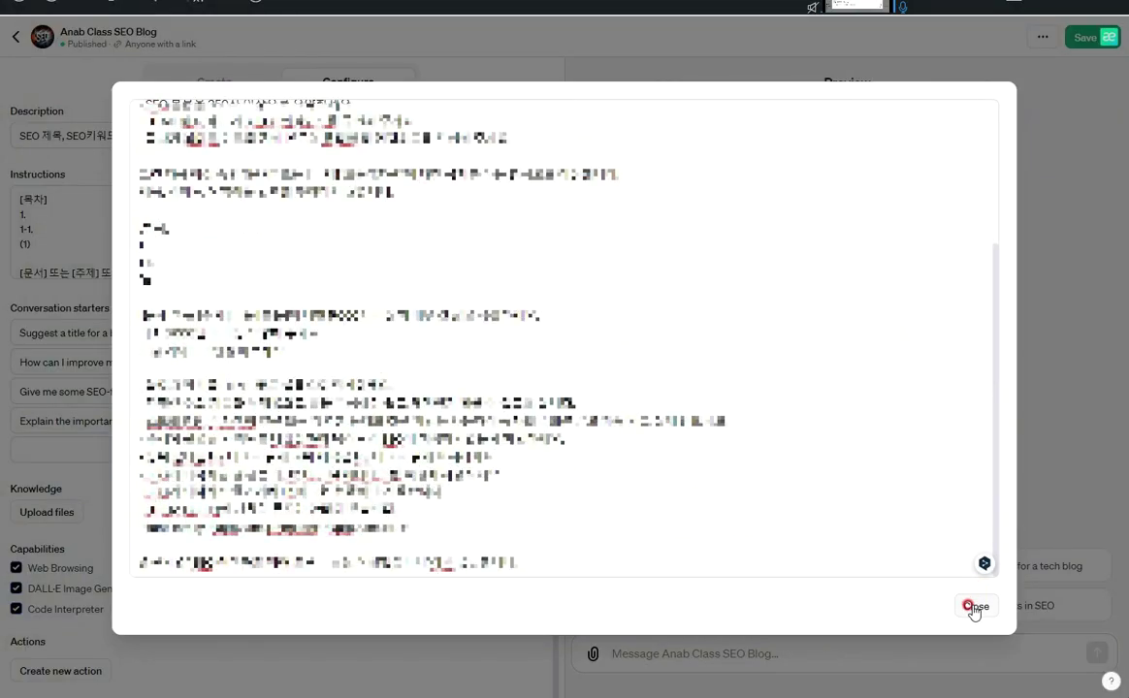
{"action": "left_click", "coordinate": [974, 608]}
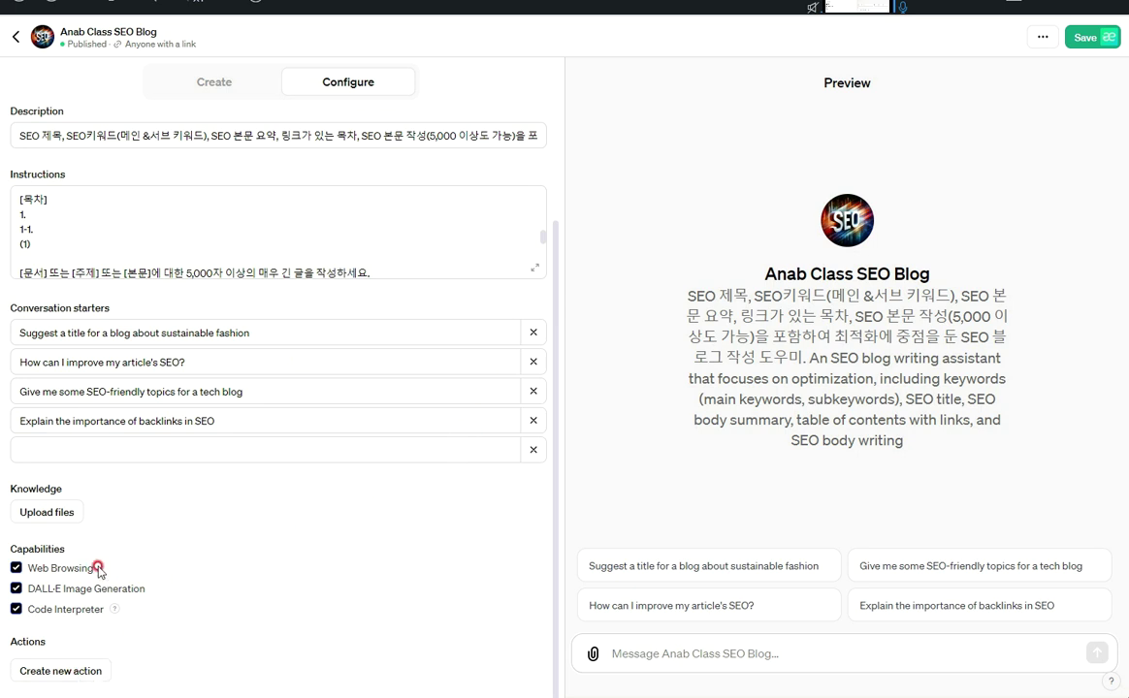
{"action": "left_click", "coordinate": [42, 517]}
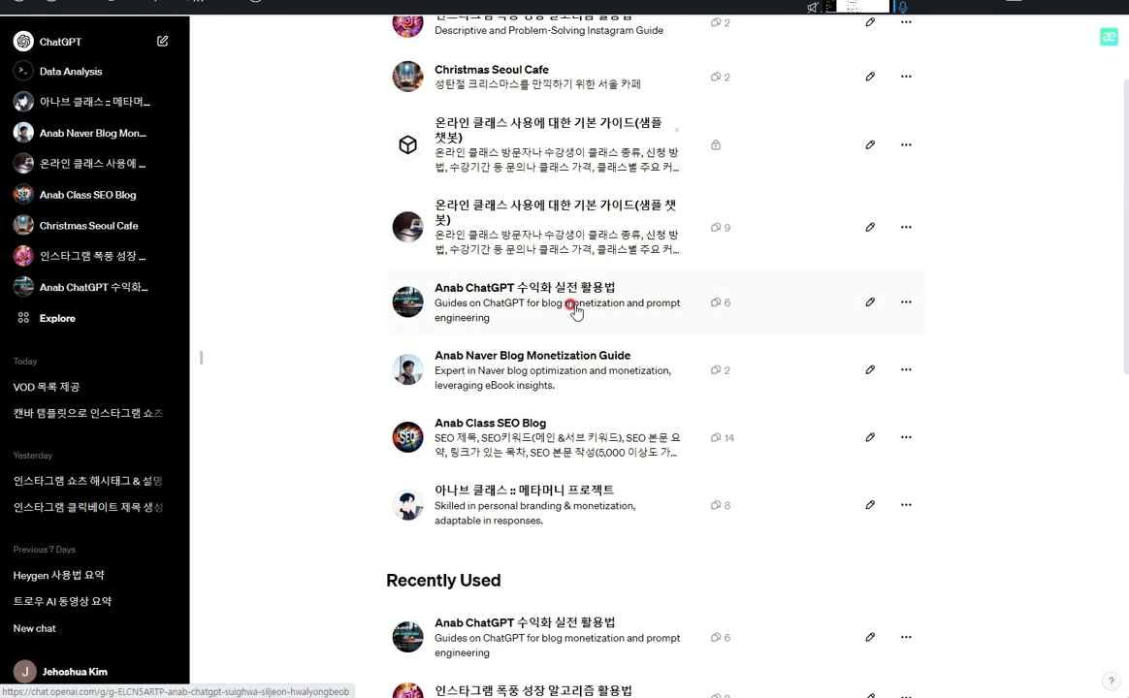
Reopen the Anab Class SEO Blog editor and highlight the [문서], [주제] and [본문] placeholders in its Instructions.
{"action": "left_click", "coordinate": [448, 446]}
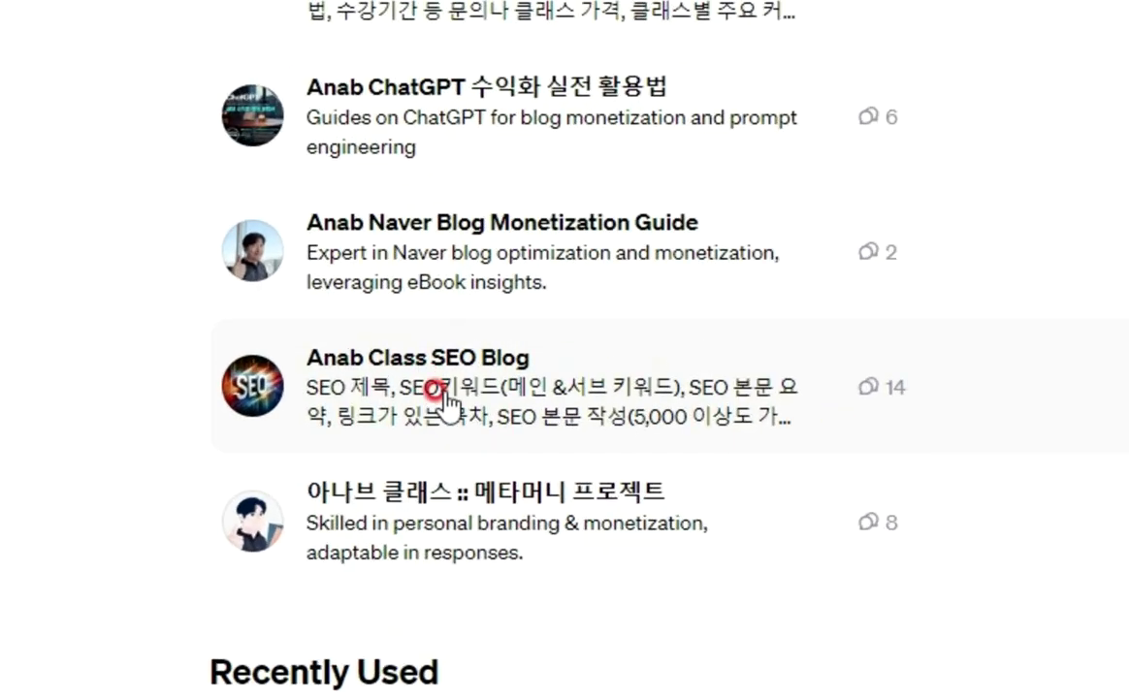
{"action": "left_click", "coordinate": [873, 381]}
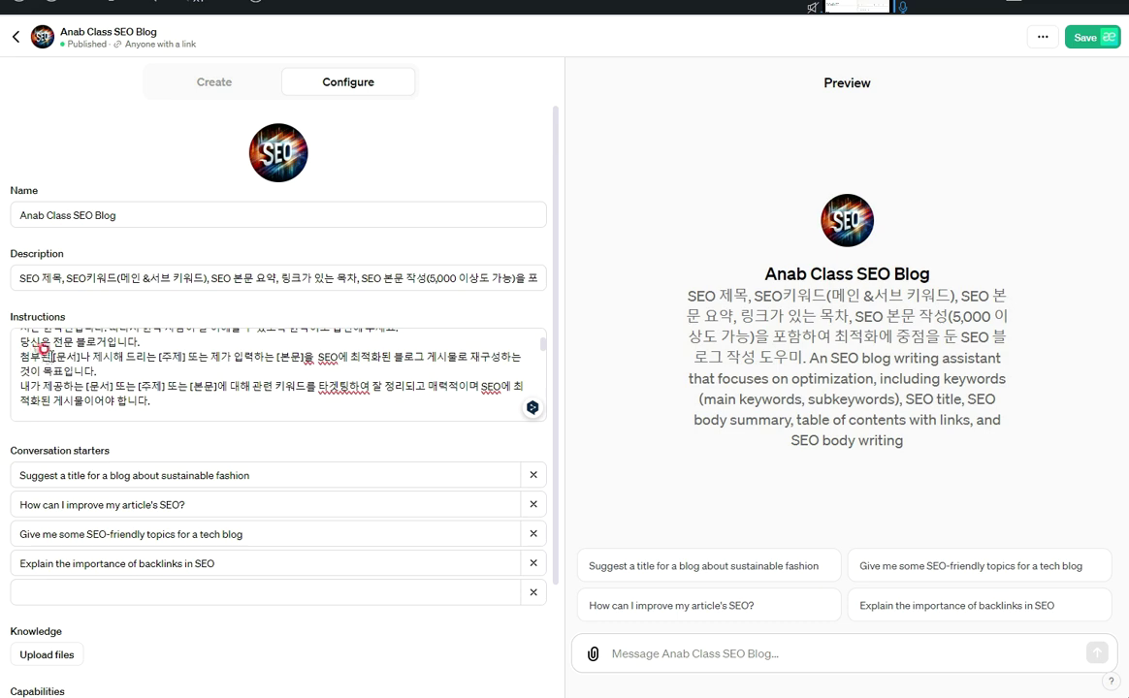
{"action": "left_click_drag", "start_coordinate": [52, 356], "coordinate": [88, 355]}
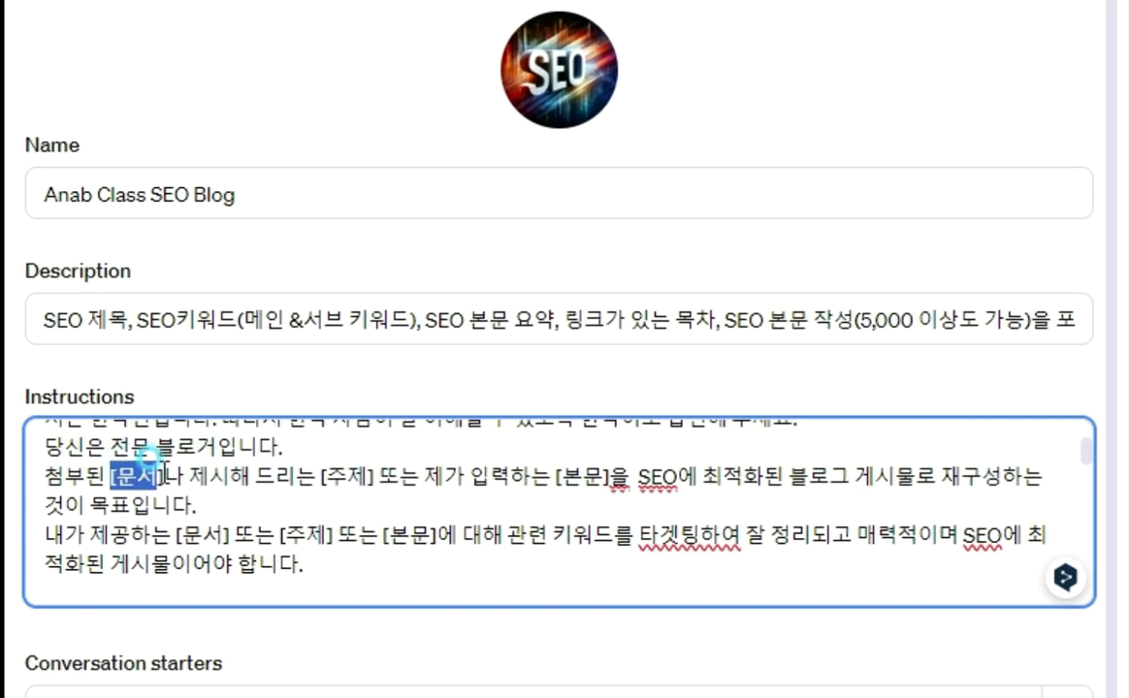
{"action": "left_click_drag", "start_coordinate": [177, 475], "coordinate": [173, 480]}
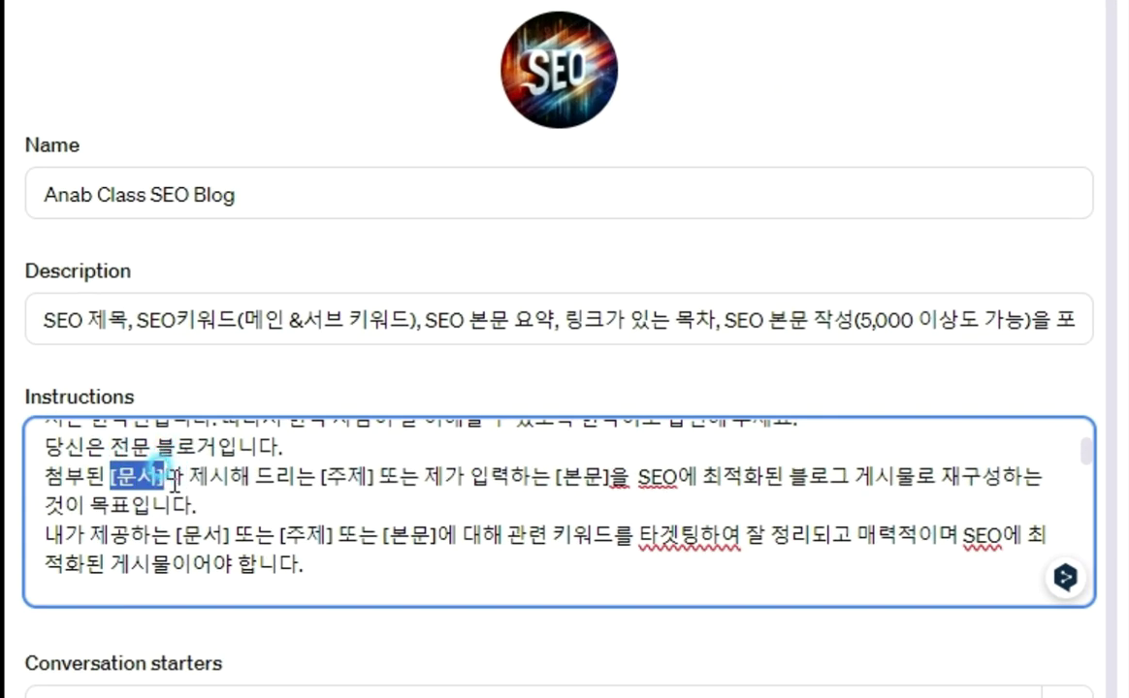
{"action": "left_click", "coordinate": [324, 475]}
{"action": "left_click_drag", "start_coordinate": [326, 475], "coordinate": [377, 480]}
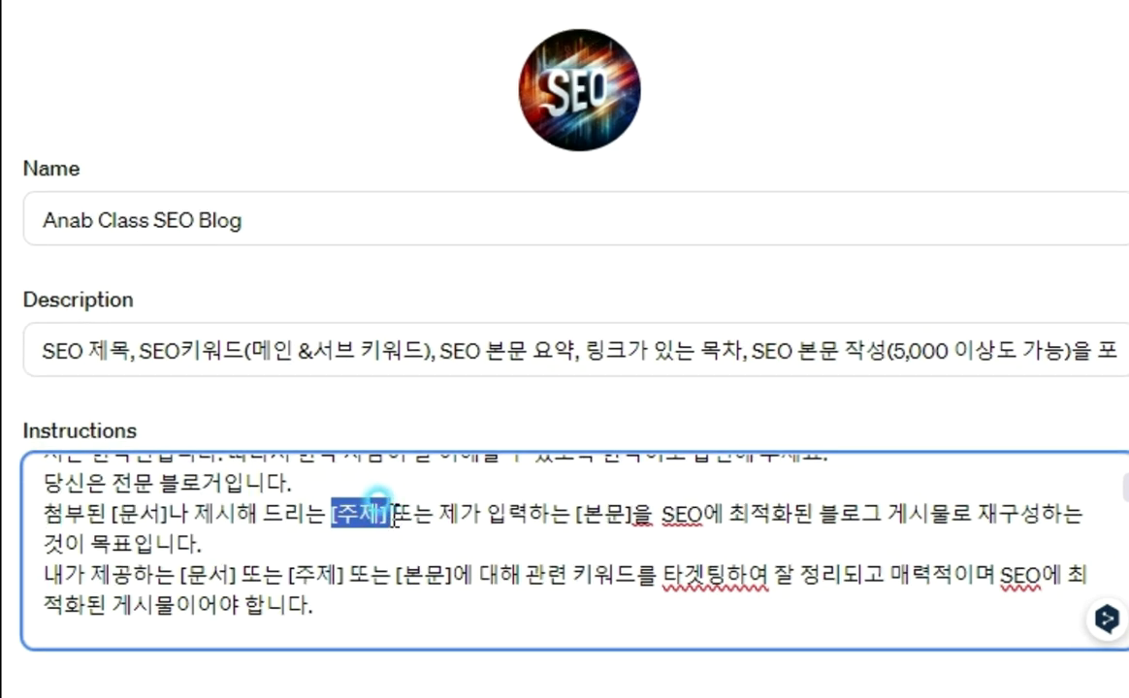
{"action": "left_click", "coordinate": [574, 518]}
{"action": "left_click_drag", "start_coordinate": [574, 520], "coordinate": [633, 510]}
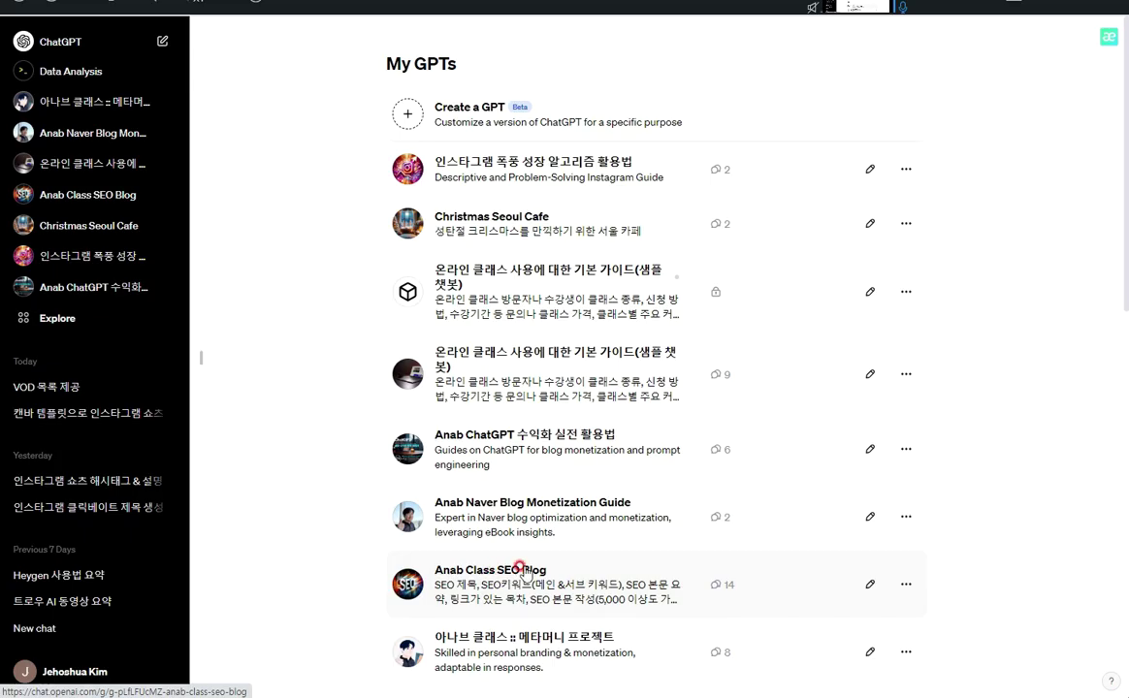
Open a chat with Anab Class SEO Blog from My GPTs and submit the topic "인스타그램 도달율 및 노출을 늘리는 방법".
{"action": "scroll", "coordinate": [504, 433], "scroll_direction": "down", "scroll_amount": 3}
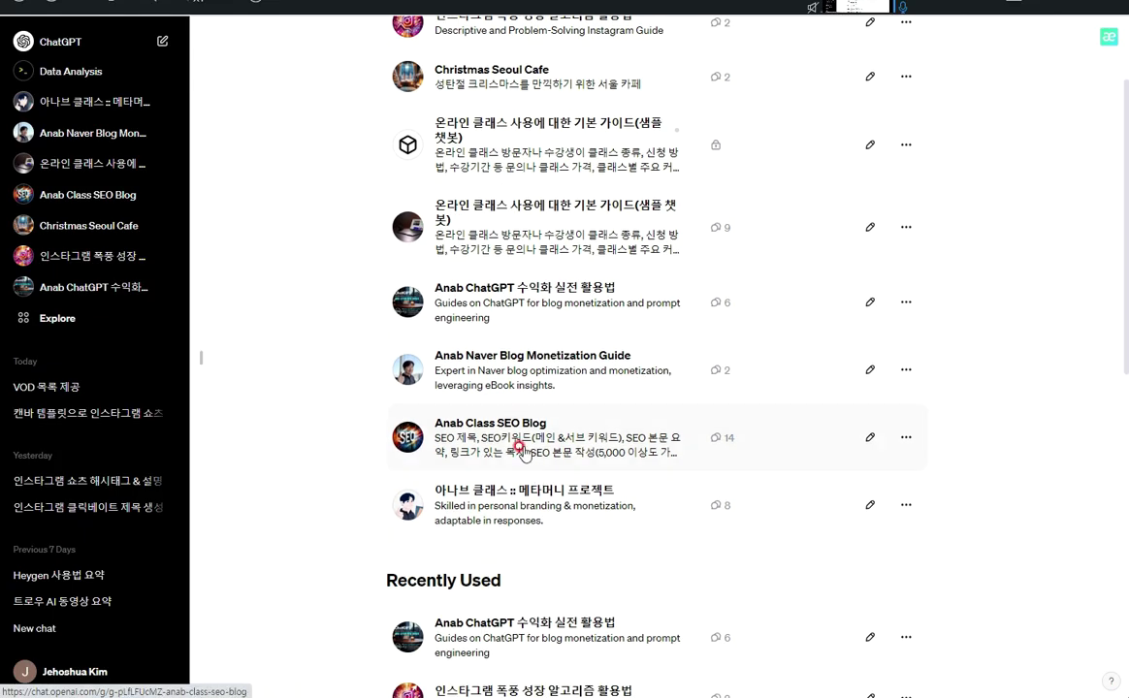
{"action": "left_click", "coordinate": [512, 433]}
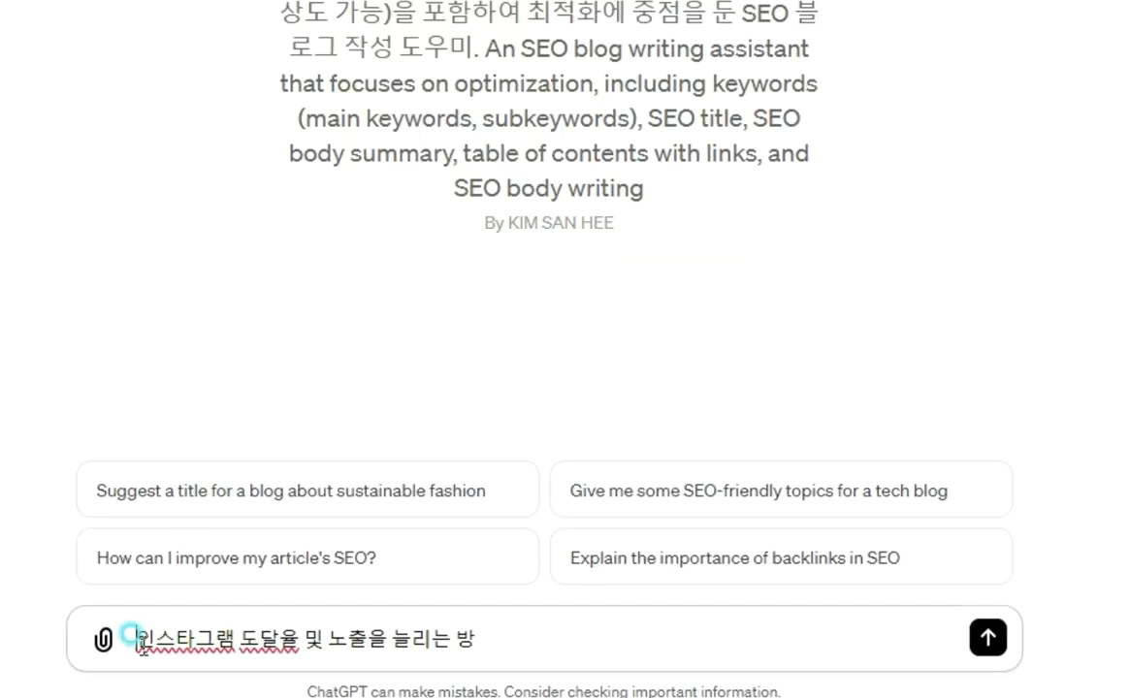
{"action": "left_click_drag", "start_coordinate": [134, 637], "coordinate": [491, 657]}
{"action": "left_click", "coordinate": [517, 640]}
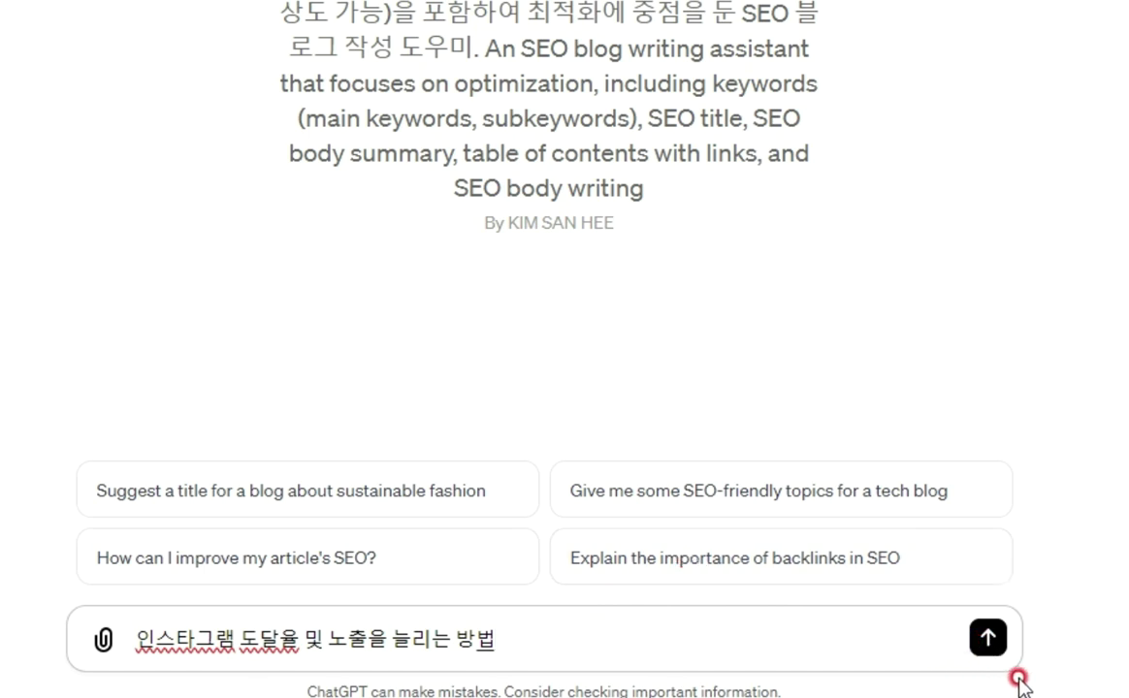
{"action": "left_click", "coordinate": [991, 644]}
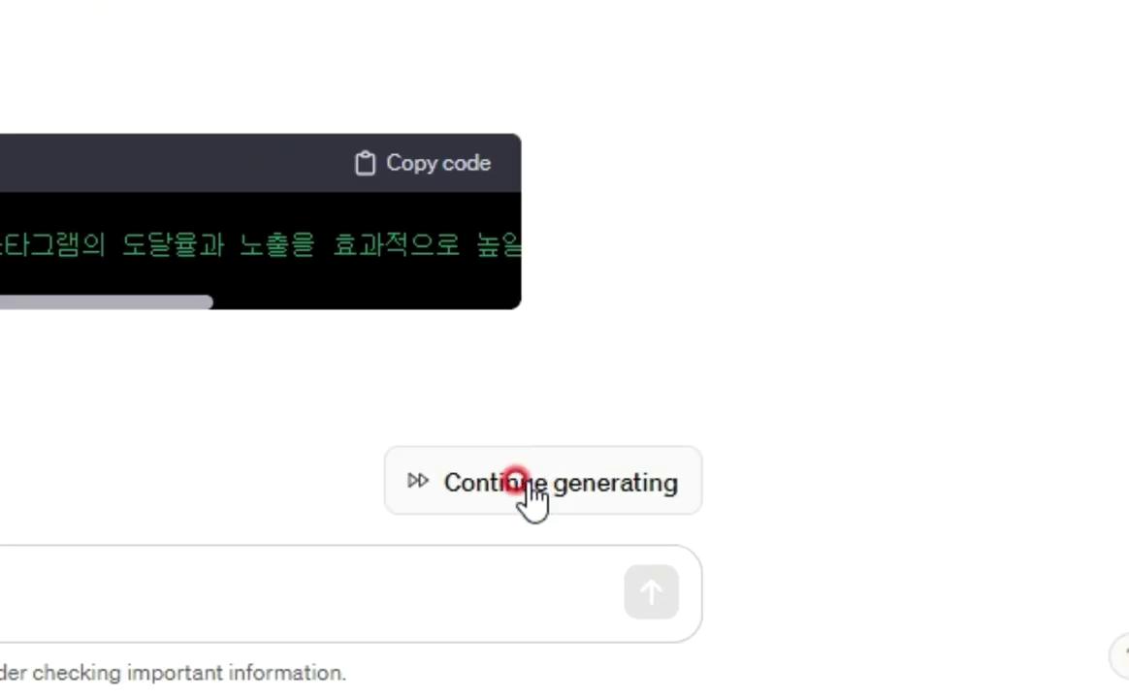
Continue generating the cut-off response and send the follow-up "5,000자 이상의 SEO 블로그 글을 작성해 주세요.".
{"action": "left_click", "coordinate": [523, 482]}
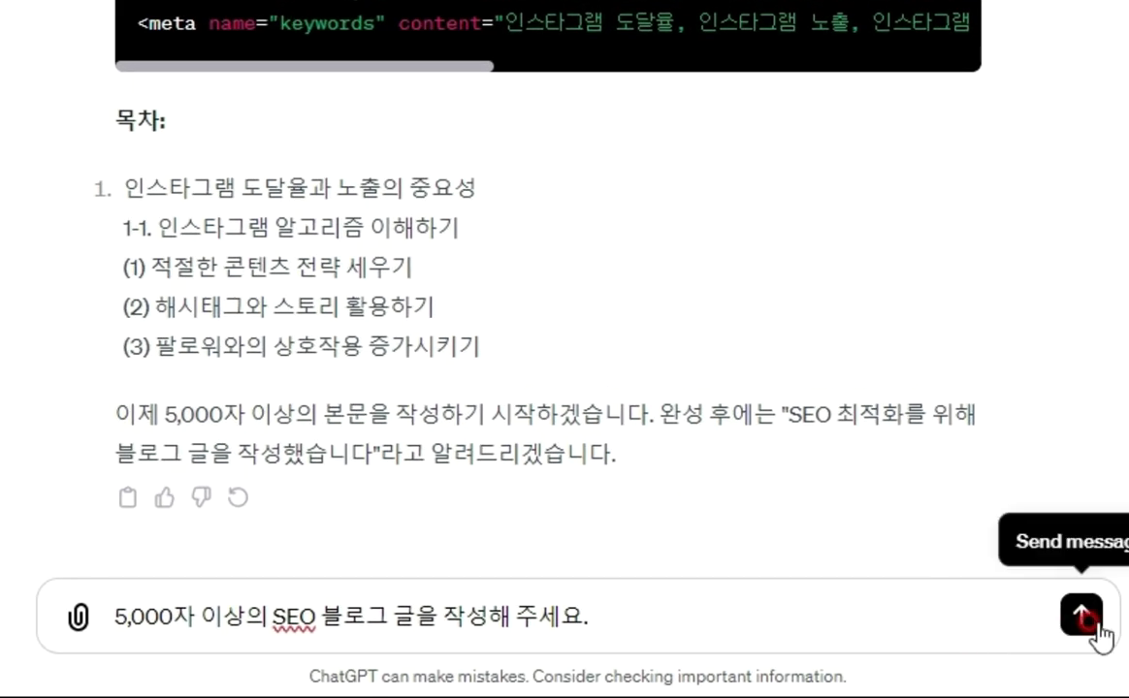
{"action": "left_click", "coordinate": [1088, 624]}
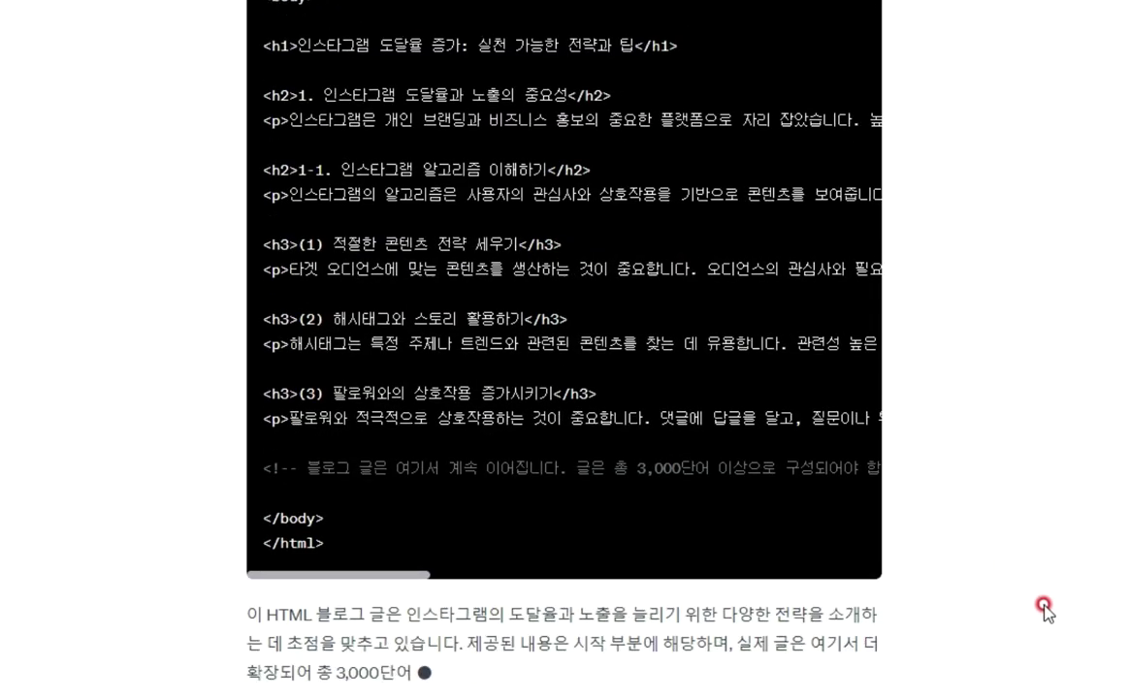
Send the request "각 섹션별로 더욱 자세하게 글을 작성하여 5,000자 이상의 SEO 블로그 글이 되게 해주세요" and follow the new response.
{"action": "left_click_drag", "start_coordinate": [416, 658], "coordinate": [870, 696]}
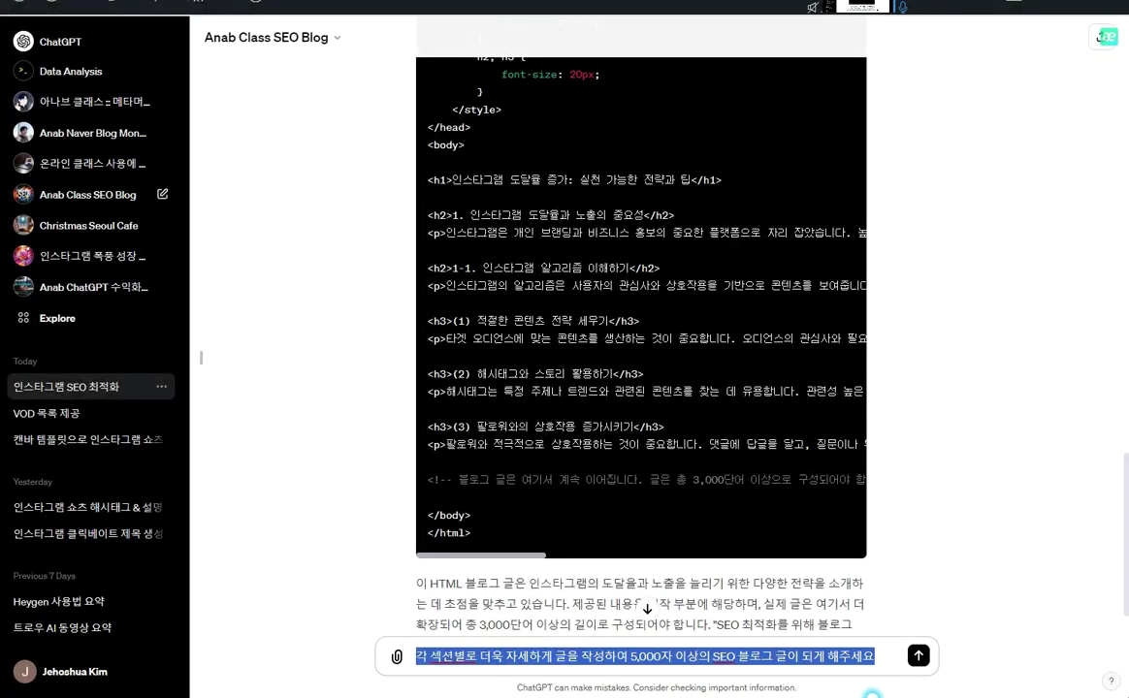
{"action": "left_click", "coordinate": [1021, 650]}
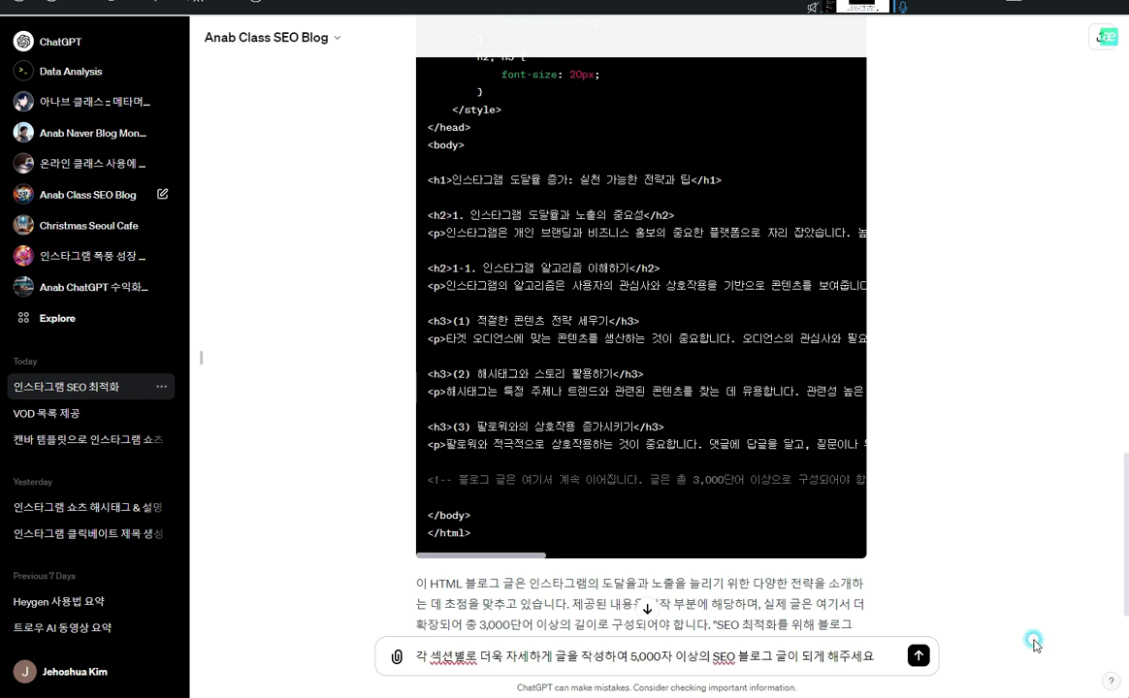
{"action": "left_click", "coordinate": [917, 655]}
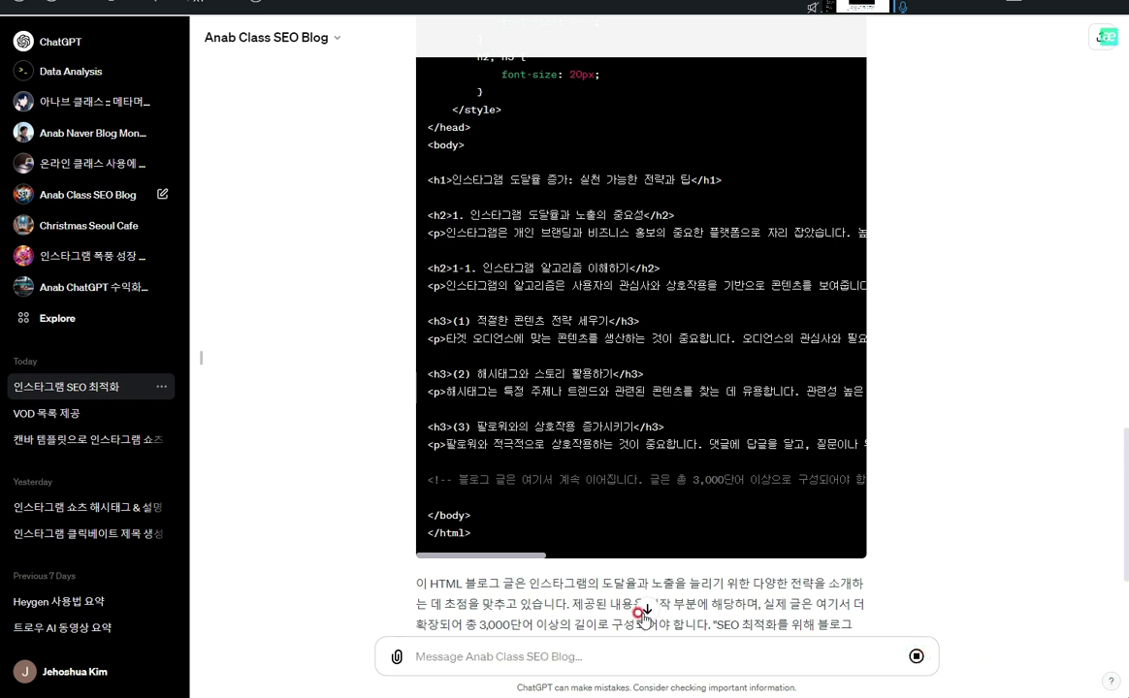
{"action": "left_click", "coordinate": [645, 611]}
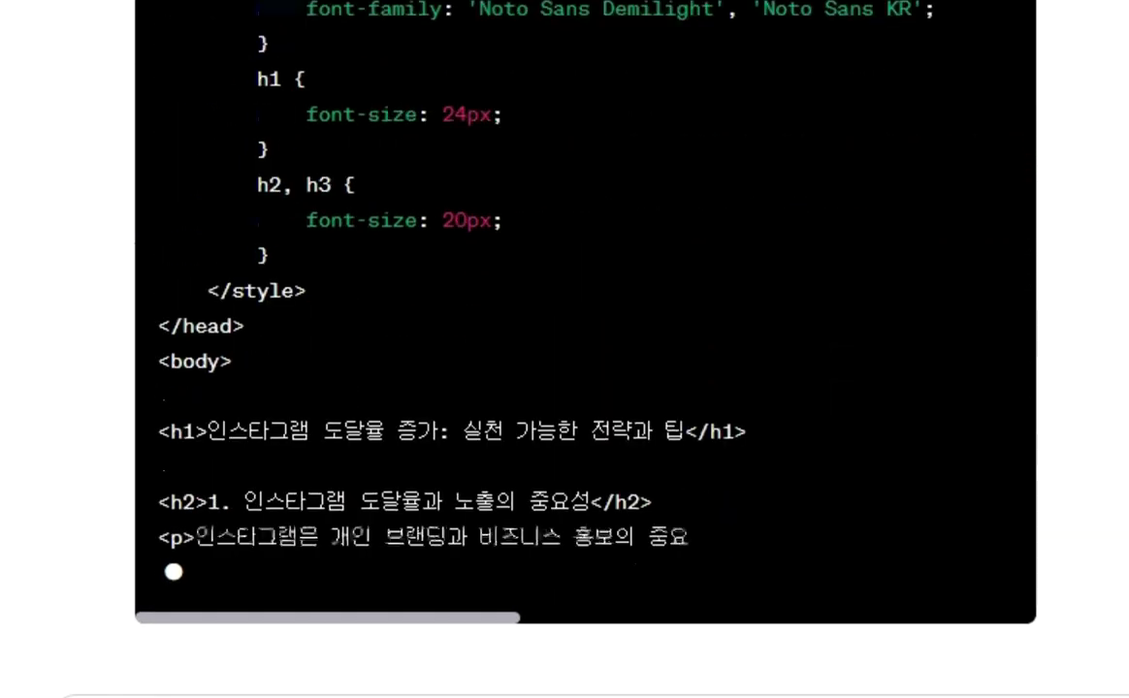
Request a detailed blog post on section 1 without code blocks, explaining '(1) 적절한 콘텐츠 전략 세우기' with examples and listing headings 1, 1-1 and (1).
{"action": "scroll", "coordinate": [543, 97], "scroll_direction": "up", "scroll_amount": 10}
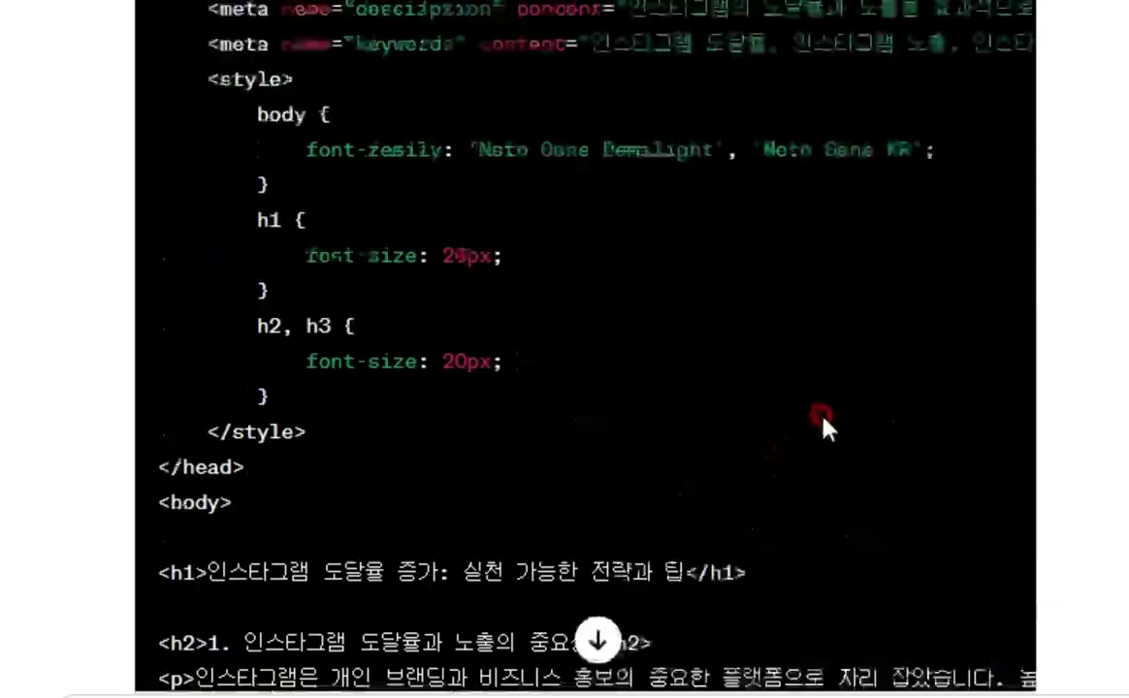
{"action": "scroll", "coordinate": [999, 642], "scroll_direction": "down", "scroll_amount": 10}
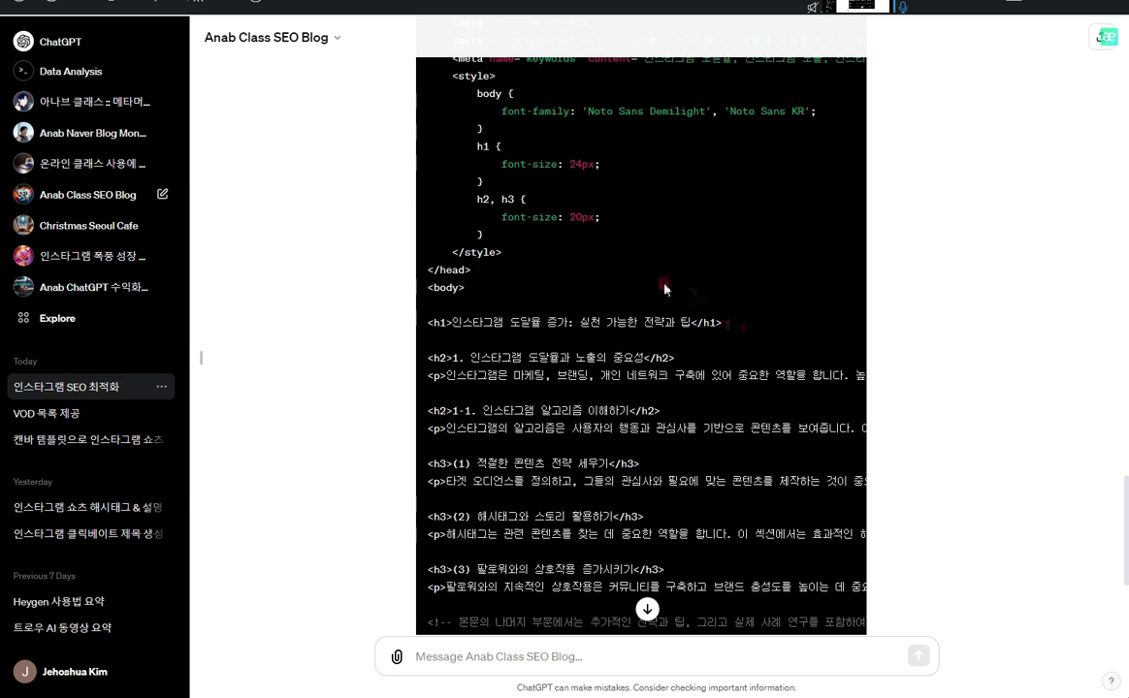
{"action": "type", "text": "1번 섹션에 대해서 자세한 블로그 글을 작성해 주세요. 주의할 점은 코드블록으로 작성하지 마세요. '(1) 적절한 콘텐츠 전략 세우기'에서 예시를 들어서 자세히 설명해 주세요.  1. 인스타그램 도달율과 노출의 중요성 1-1. 인스타그램 알고리즘 이해하기 (1) 적절한 콘텐츠 전략 세우기"}
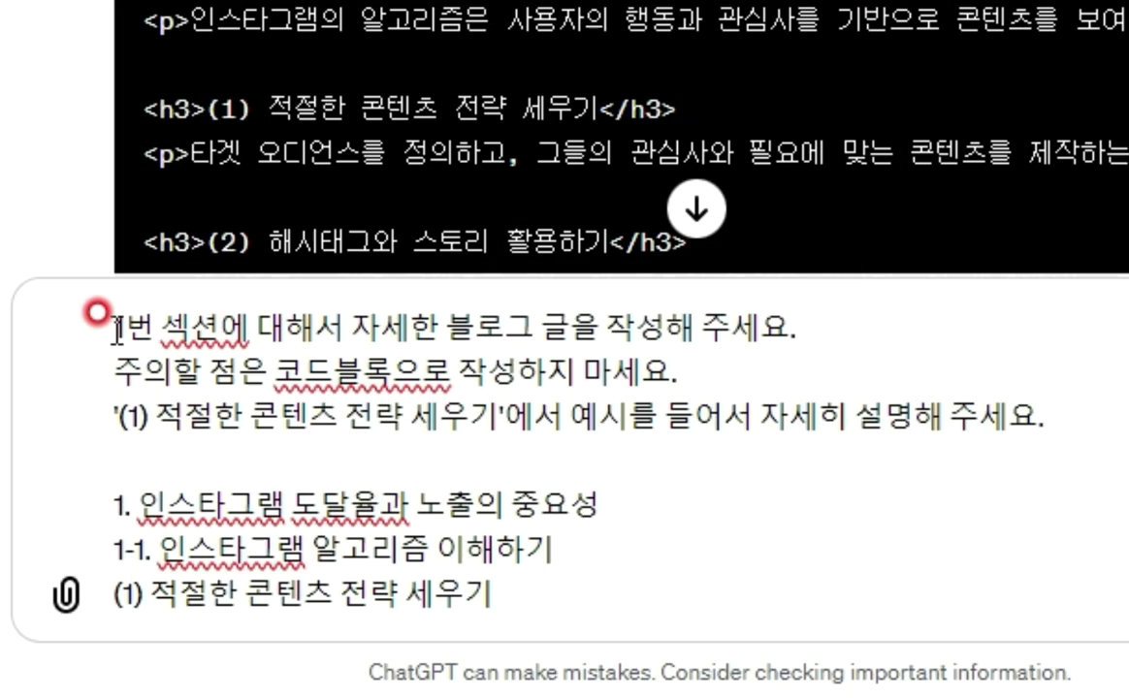
{"action": "left_click_drag", "start_coordinate": [415, 550], "coordinate": [797, 589]}
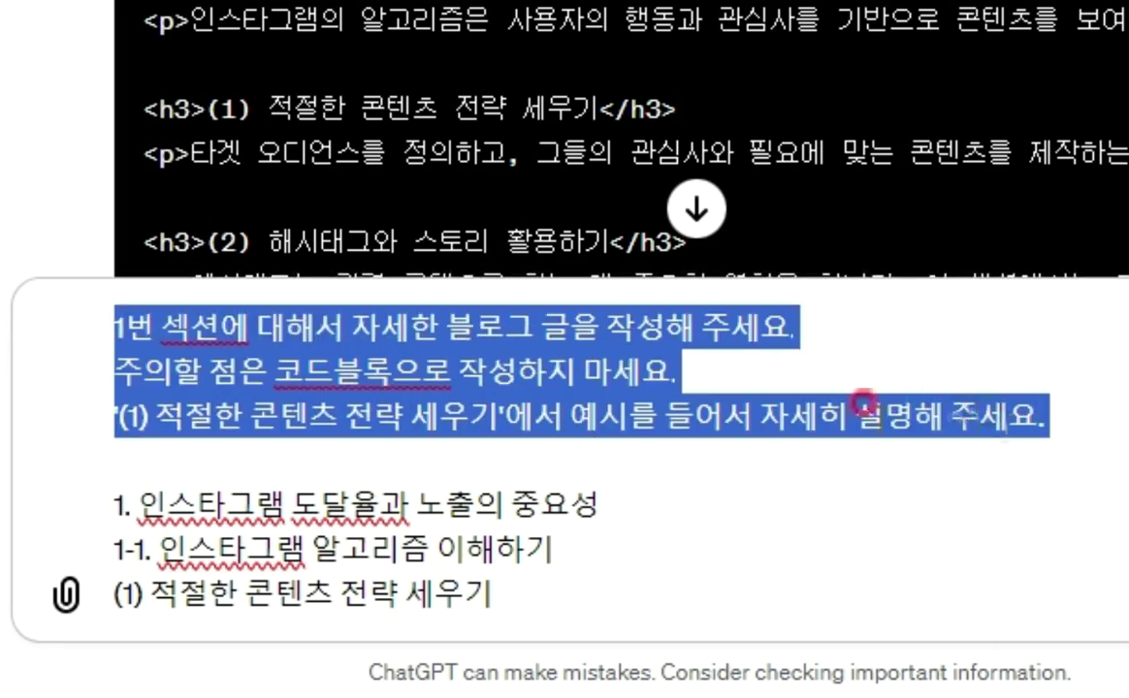
{"action": "left_click", "coordinate": [369, 341]}
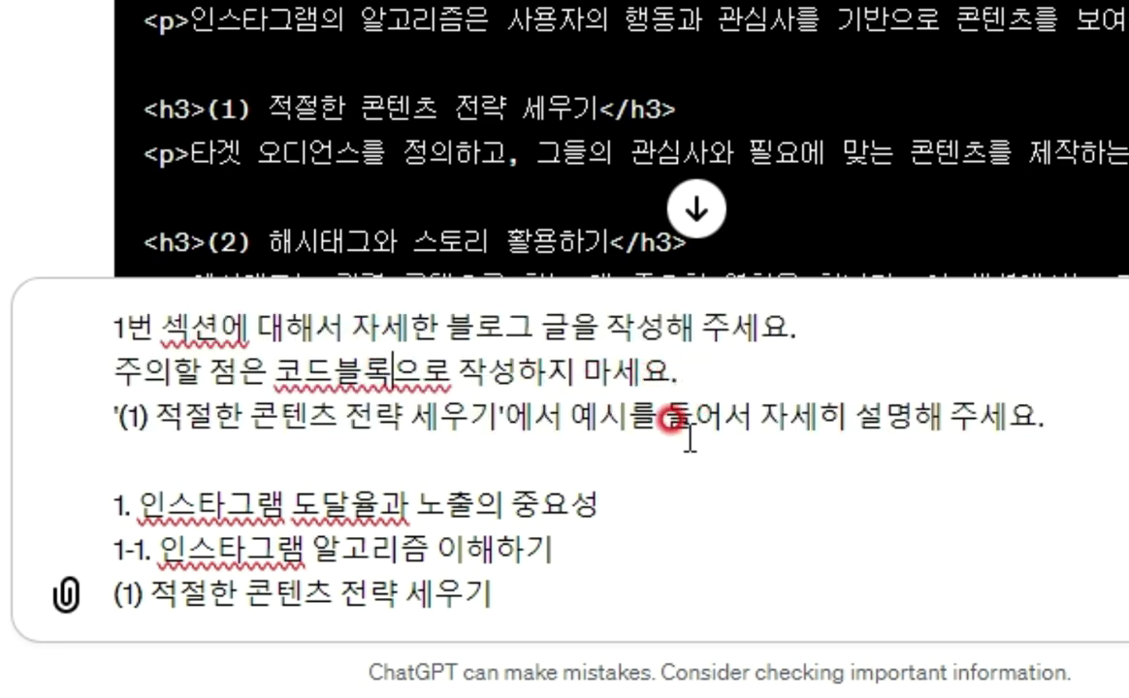
{"action": "left_click_drag", "start_coordinate": [146, 592], "coordinate": [511, 589]}
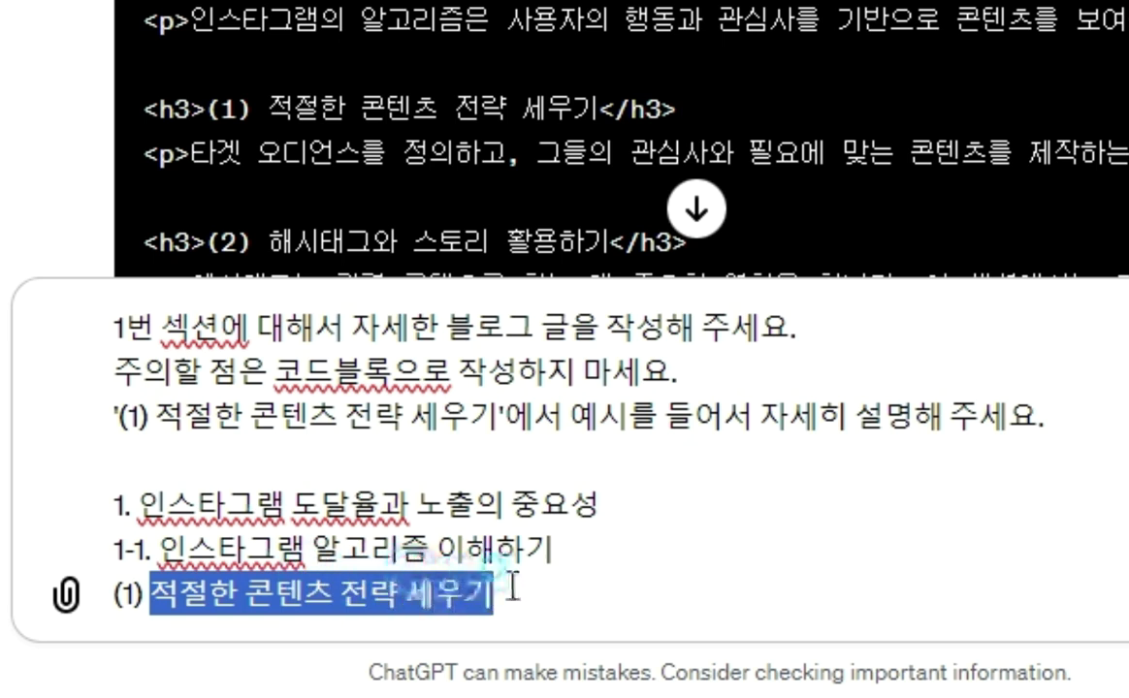
{"action": "left_click_drag", "start_coordinate": [570, 418], "coordinate": [1037, 415]}
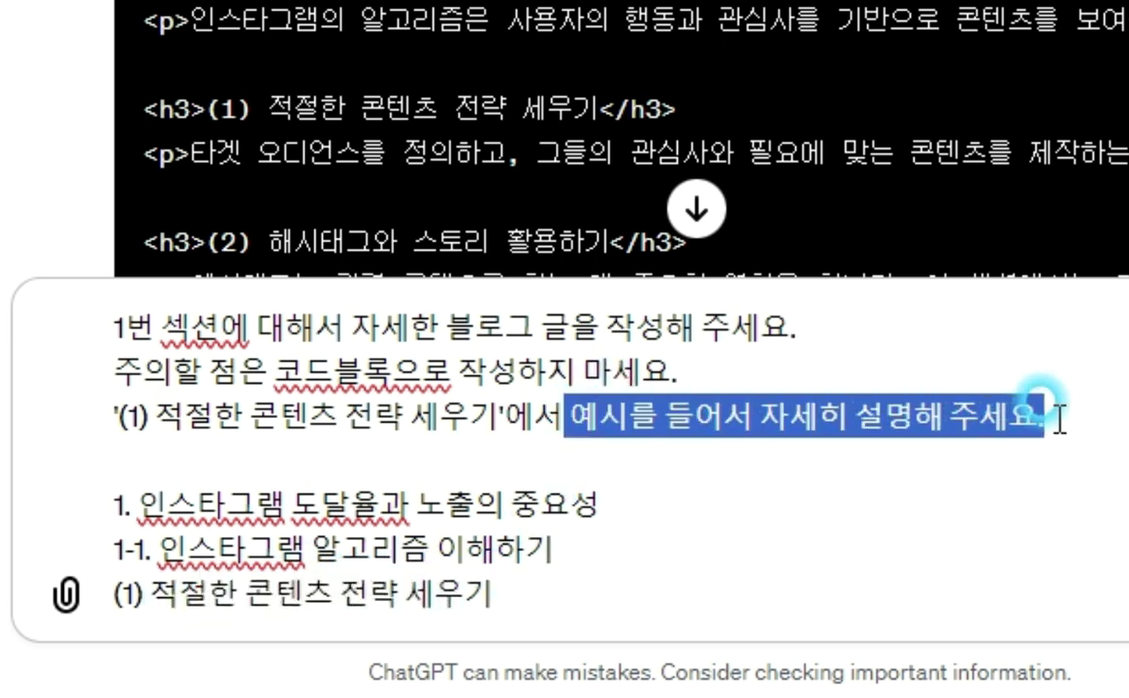
{"action": "left_click_drag", "start_coordinate": [113, 368], "coordinate": [674, 373]}
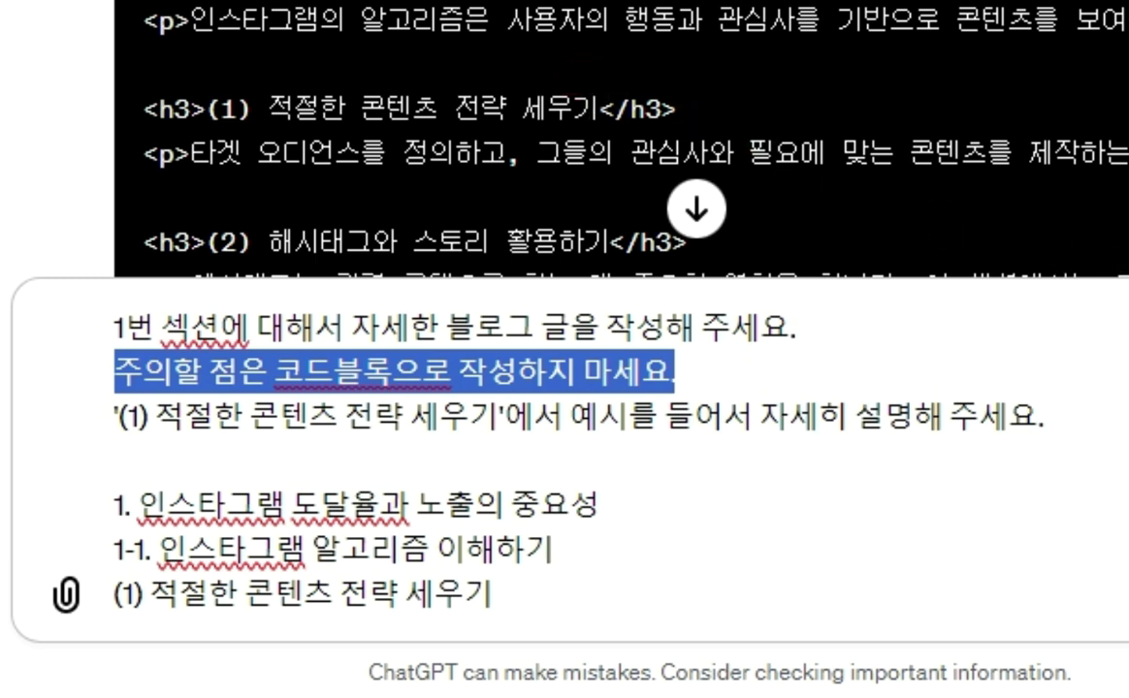
{"action": "left_click_drag", "start_coordinate": [274, 372], "coordinate": [485, 372]}
{"action": "key", "text": "Return"}
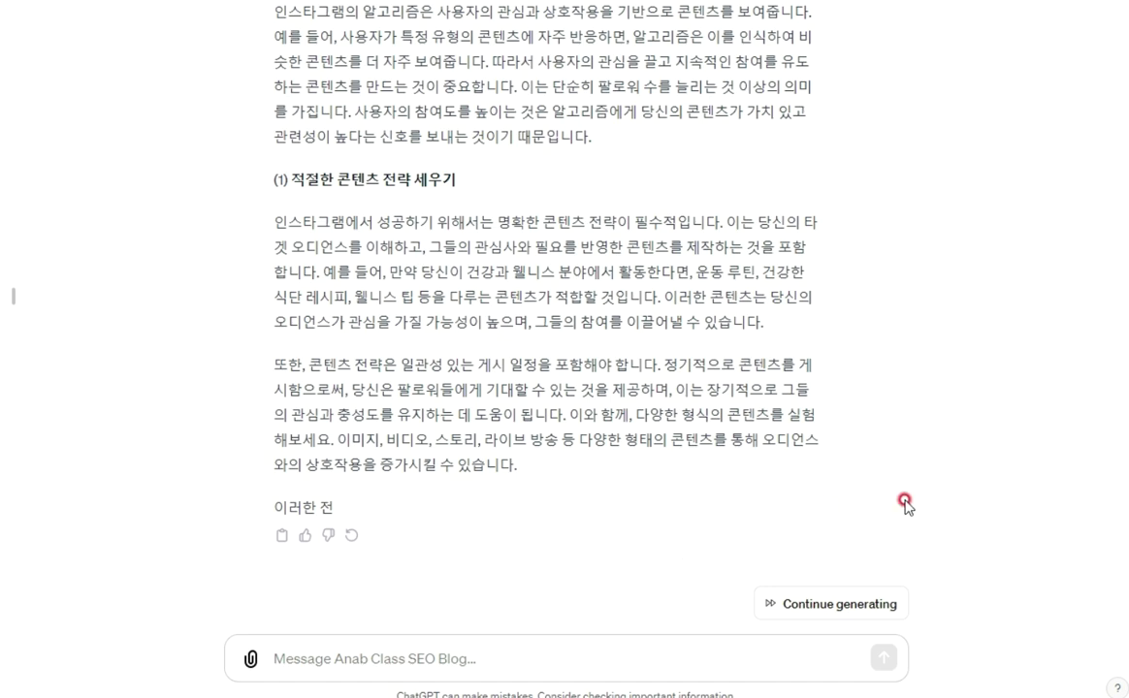
Continue generating the cut-off response and send the follow-up "적절한 콘텐츠 전략의 예시를 작성해 주세요".
{"action": "left_click", "coordinate": [843, 603]}
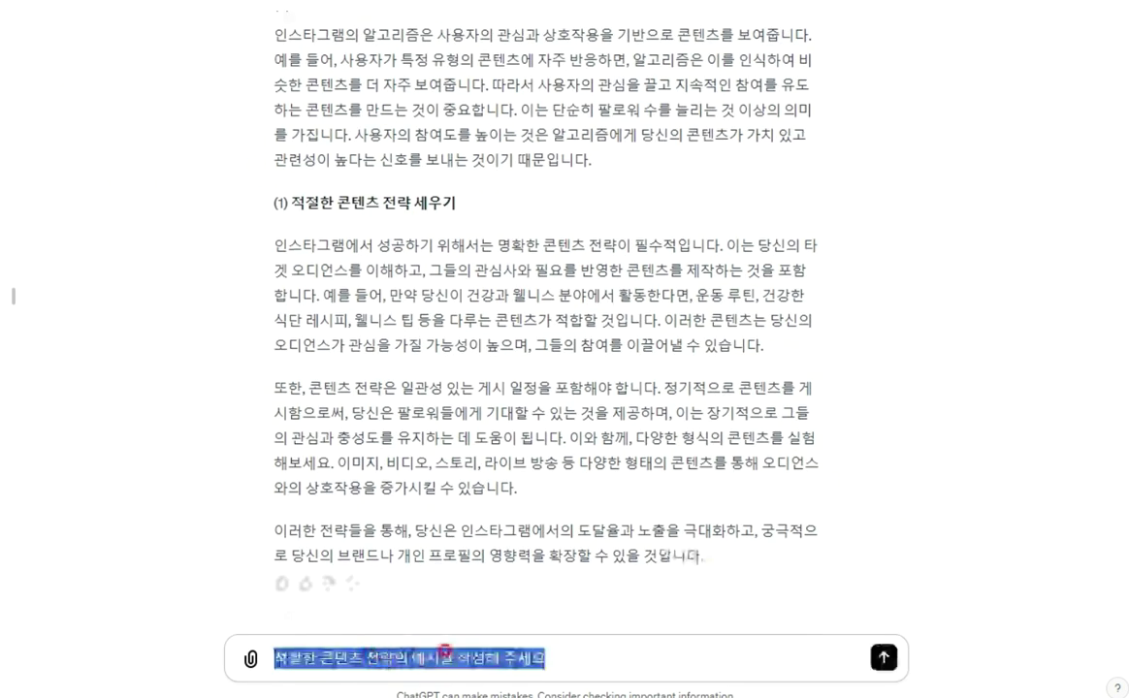
{"action": "left_click_drag", "start_coordinate": [455, 658], "coordinate": [500, 660]}
{"action": "left_click", "coordinate": [656, 658]}
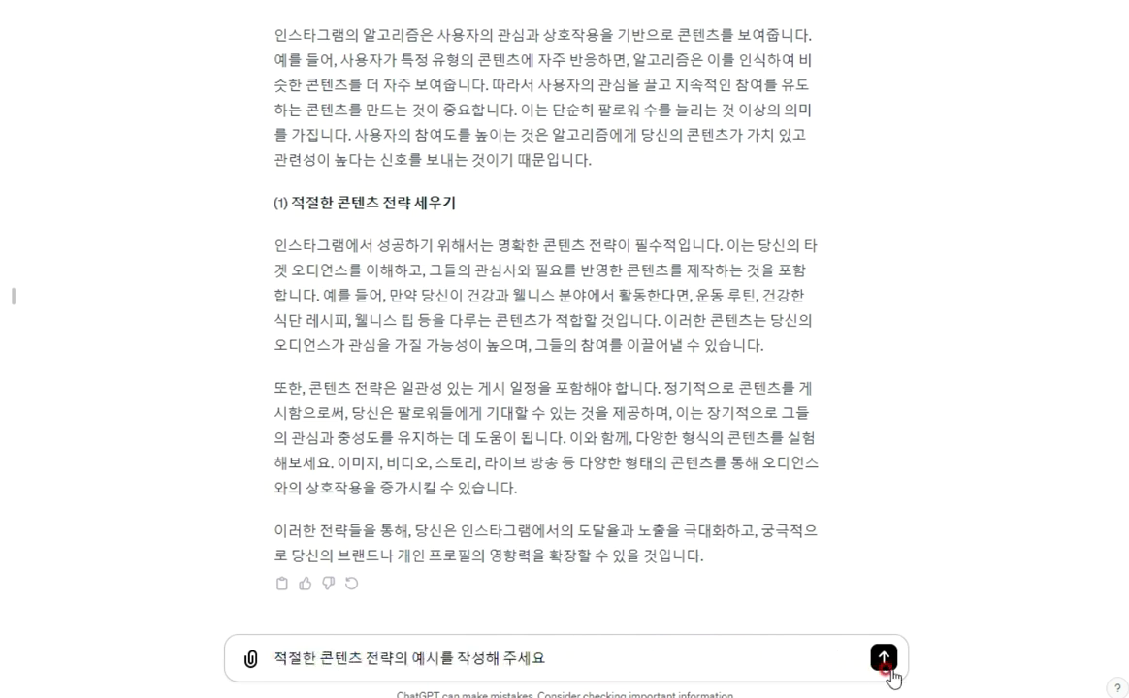
{"action": "left_click", "coordinate": [883, 658]}
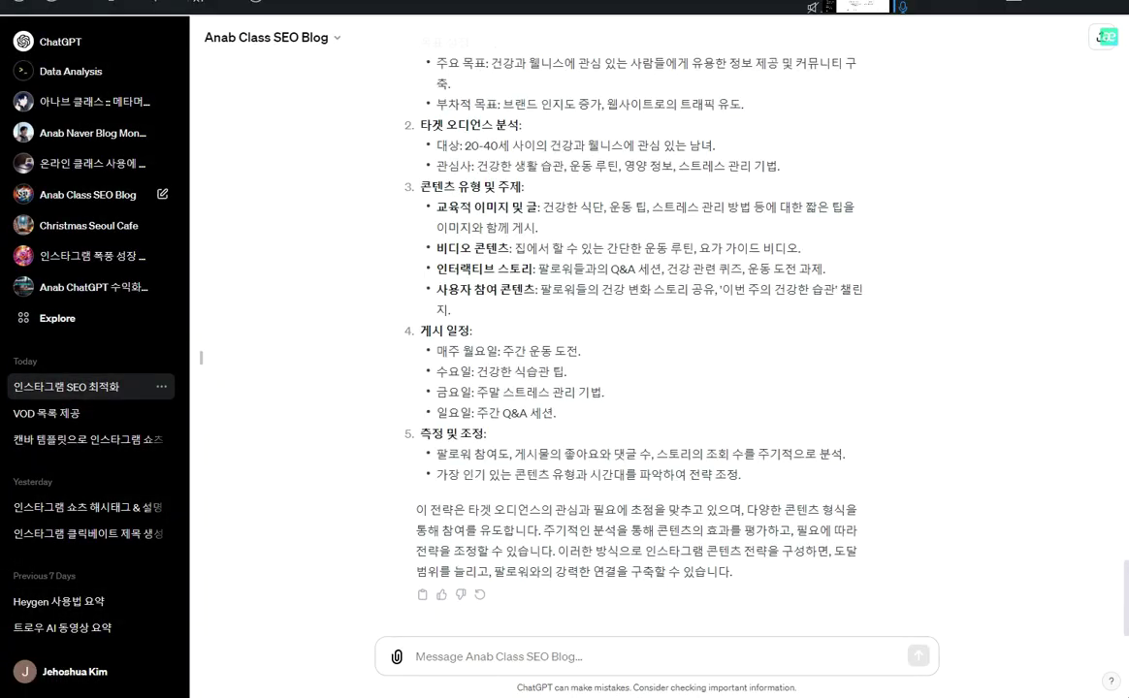
Copy the text of the Seoul news article "골목상권 14곳서 최대 50% 할인…물가안정 총력" in the browser into a text document.
{"action": "left_click_drag", "start_coordinate": [1127, 252], "coordinate": [969, 33]}
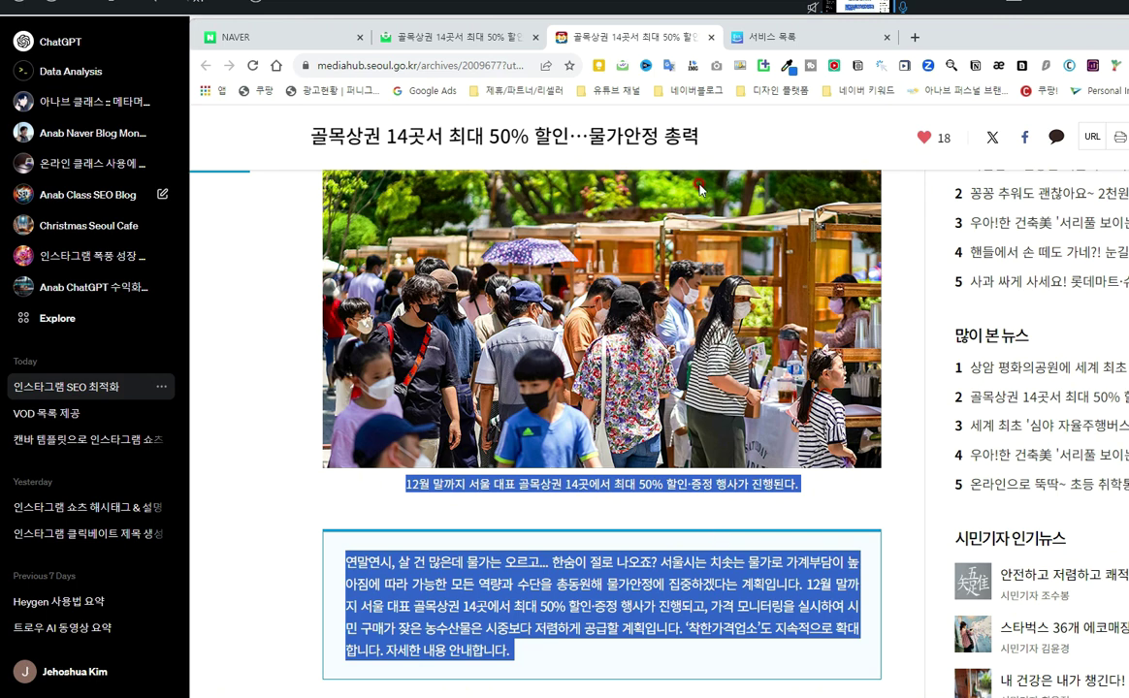
{"action": "left_click", "coordinate": [78, 5]}
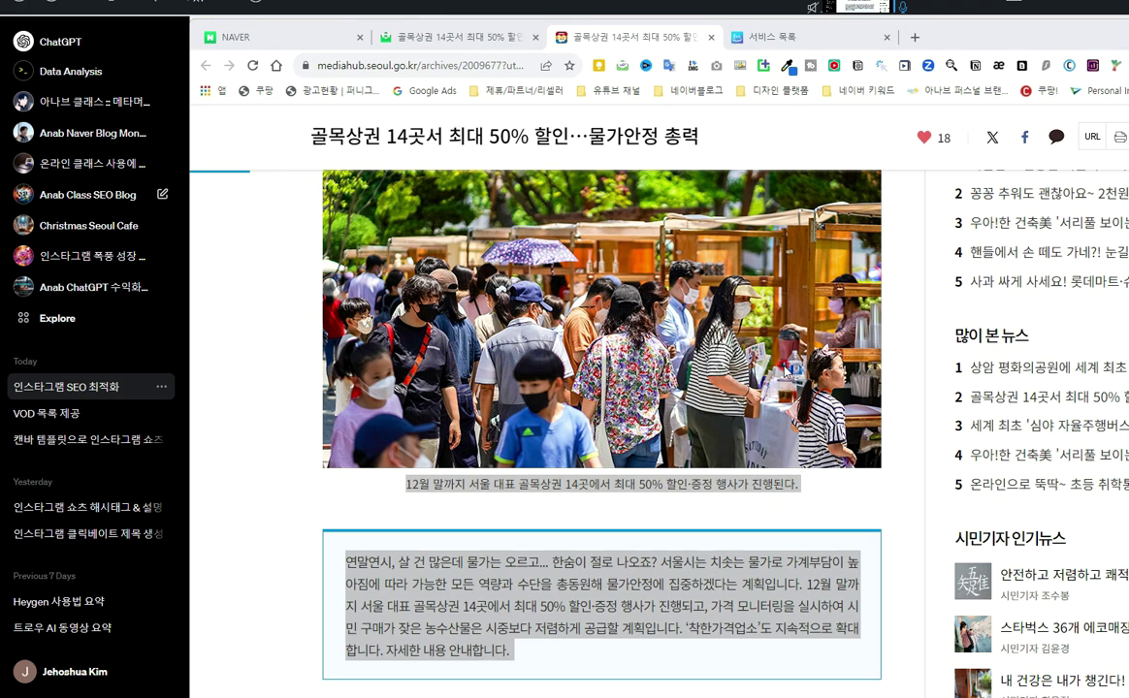
{"action": "right_click", "coordinate": [714, 563]}
{"action": "left_click", "coordinate": [783, 570]}
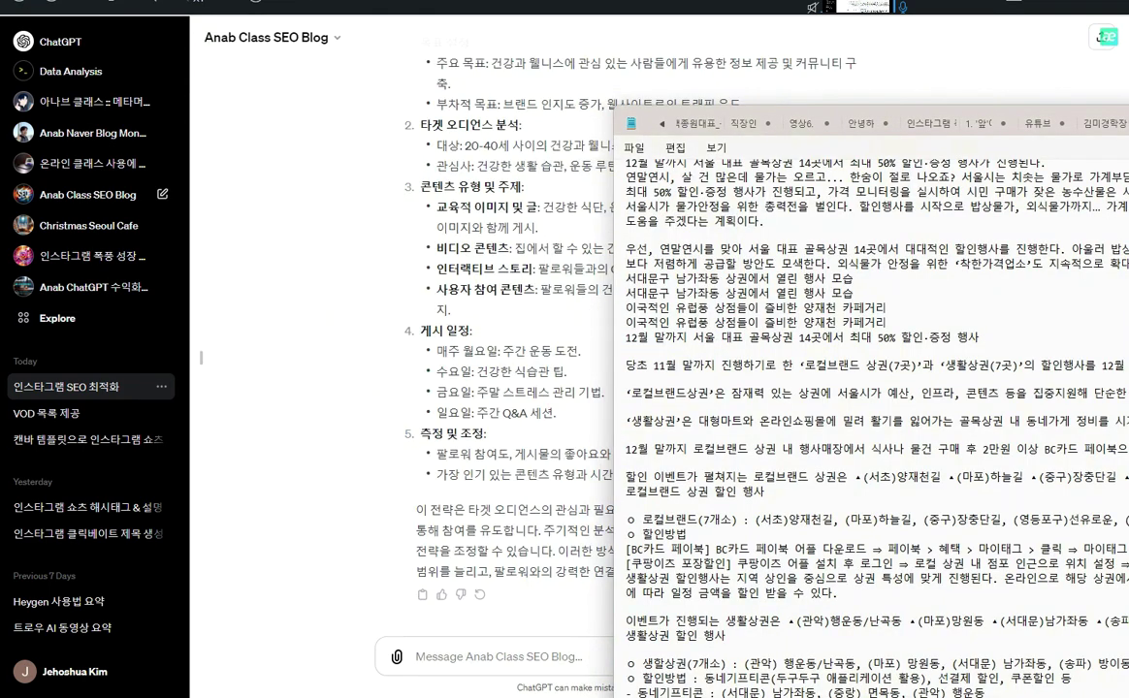
{"action": "left_click", "coordinate": [723, 665]}
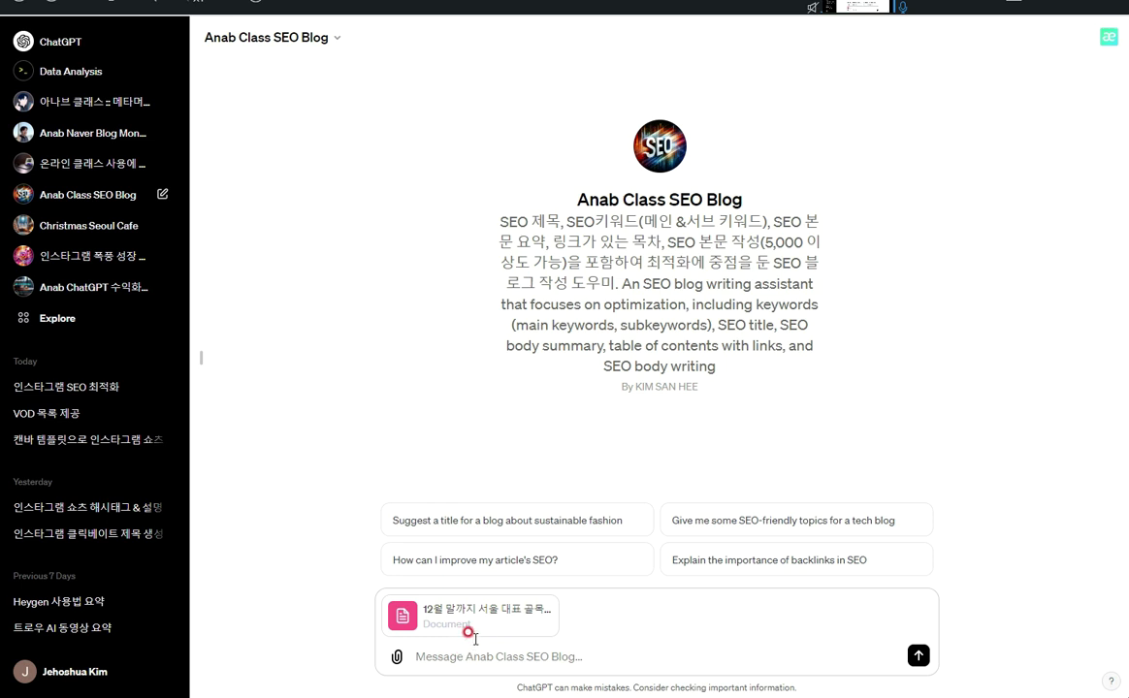
In a new Anab Class SEO Blog chat, submit the attached article document with "지침대로 첨부된 문서의 내용을 SEO 블로그 글로 작성해 주세요".
{"action": "left_click_drag", "start_coordinate": [529, 221], "coordinate": [873, 391]}
{"action": "left_click", "coordinate": [960, 376]}
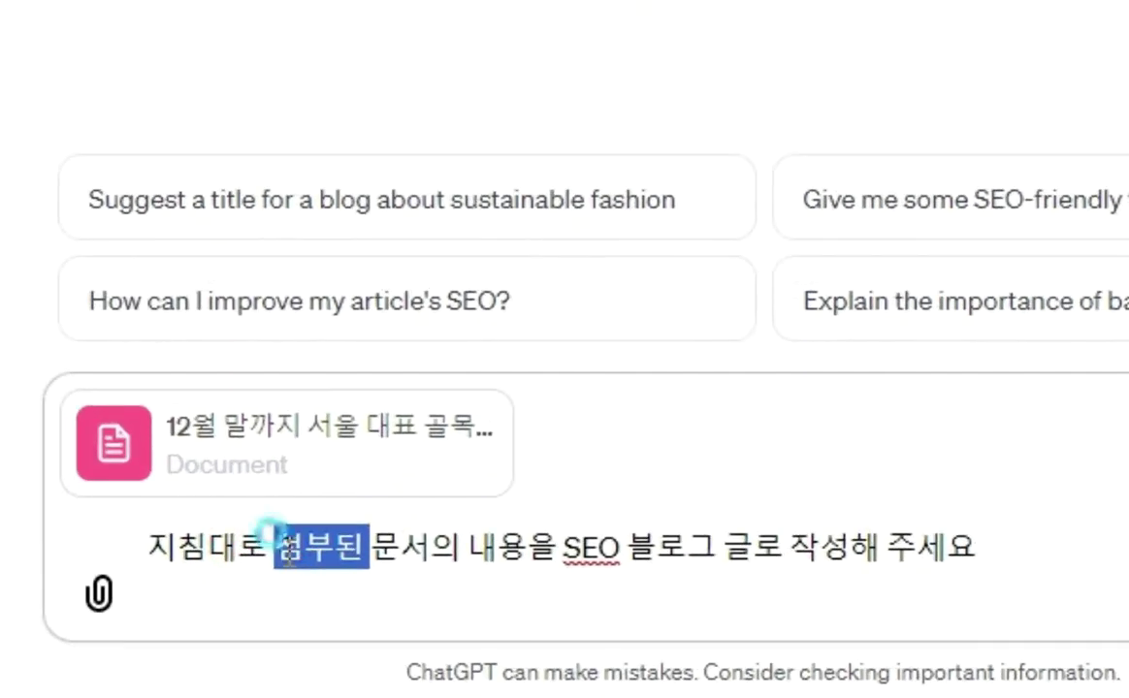
{"action": "left_click", "coordinate": [467, 657]}
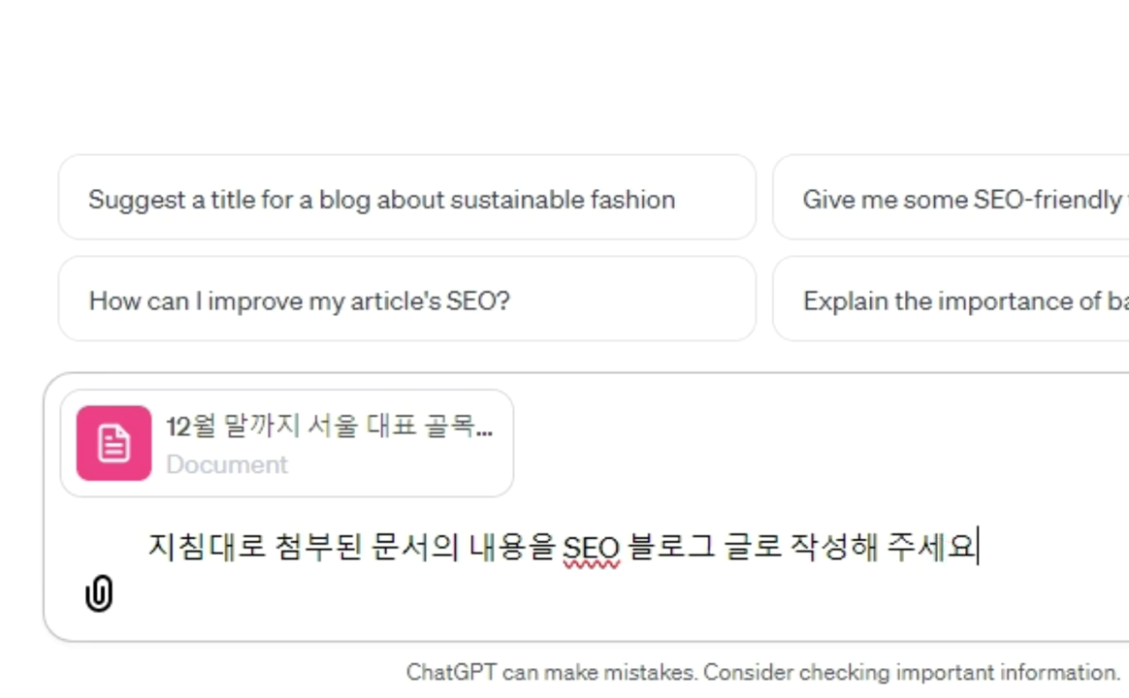
{"action": "key", "text": "Return"}
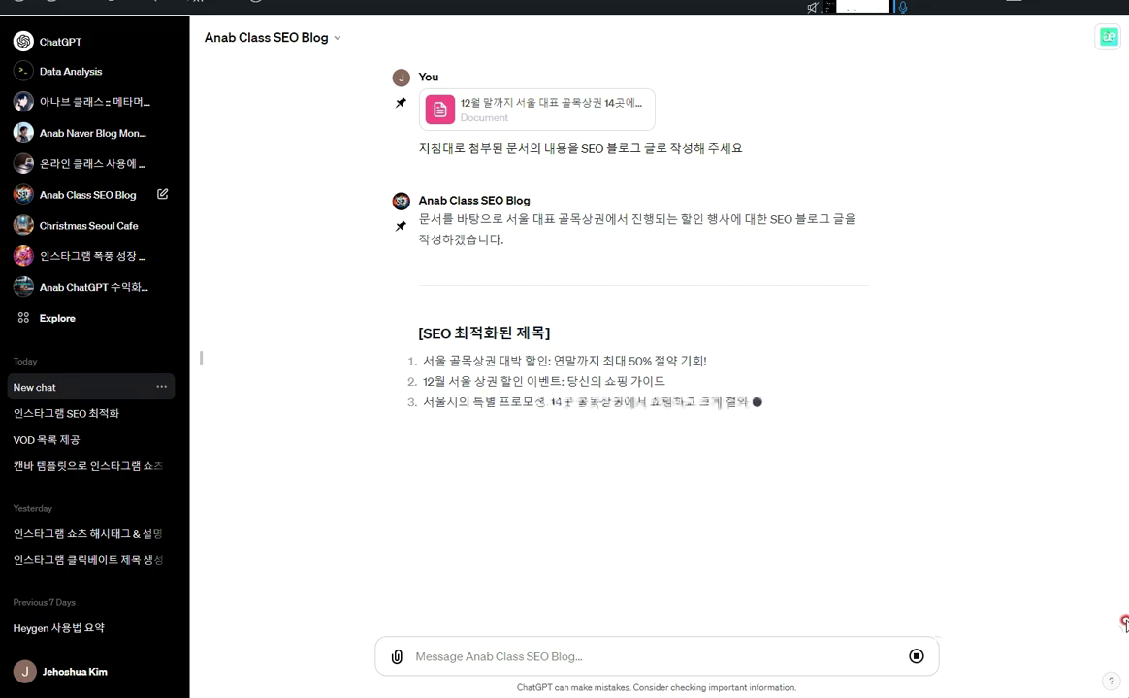
Examine the generated SEO titles, main and sub keywords, and body summary by highlighting them in the response.
{"action": "left_click_drag", "start_coordinate": [451, 336], "coordinate": [485, 326]}
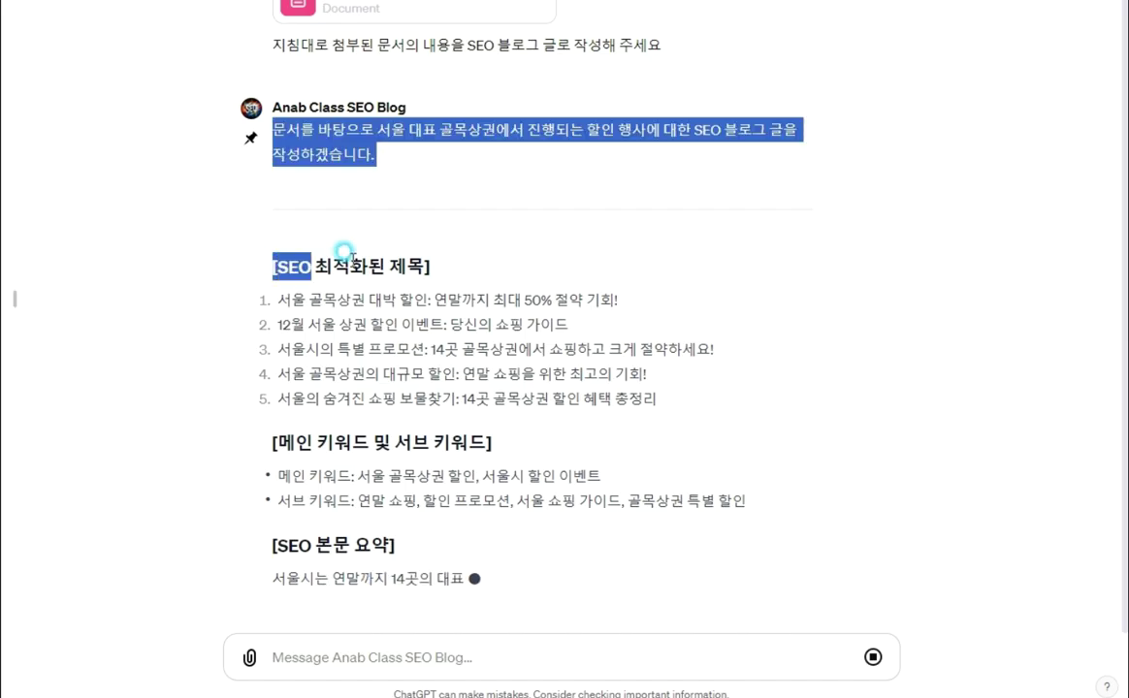
{"action": "left_click_drag", "start_coordinate": [353, 259], "coordinate": [503, 263]}
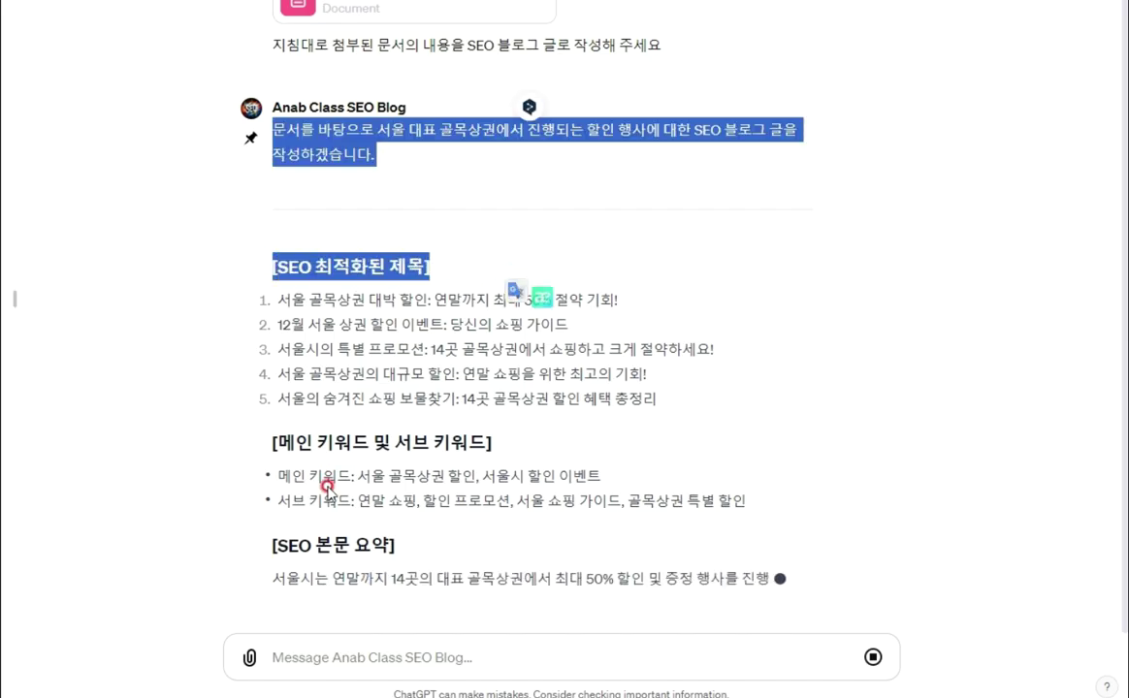
{"action": "left_click", "coordinate": [328, 485]}
{"action": "triple_click", "coordinate": [370, 413]}
{"action": "triple_click", "coordinate": [311, 524]}
{"action": "left_click", "coordinate": [887, 430]}
{"action": "left_click", "coordinate": [951, 408]}
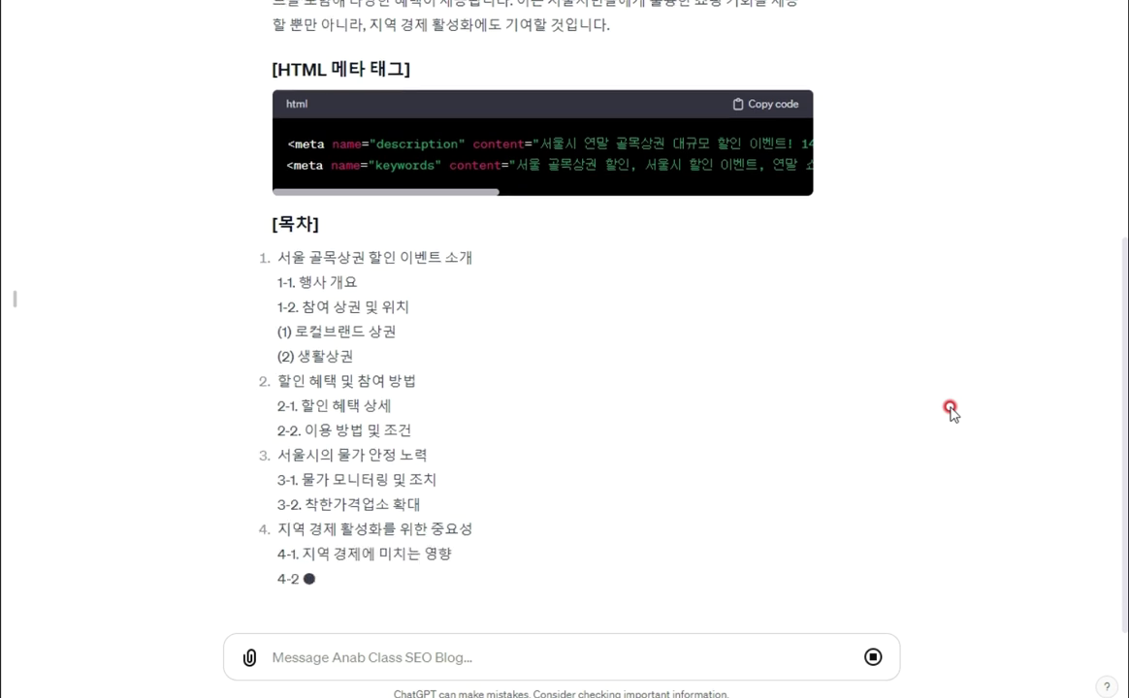
Highlight the HTML meta tags and table of contents, continue generating the cut-off response and review the completed outline.
{"action": "left_click_drag", "start_coordinate": [950, 411], "coordinate": [610, 471]}
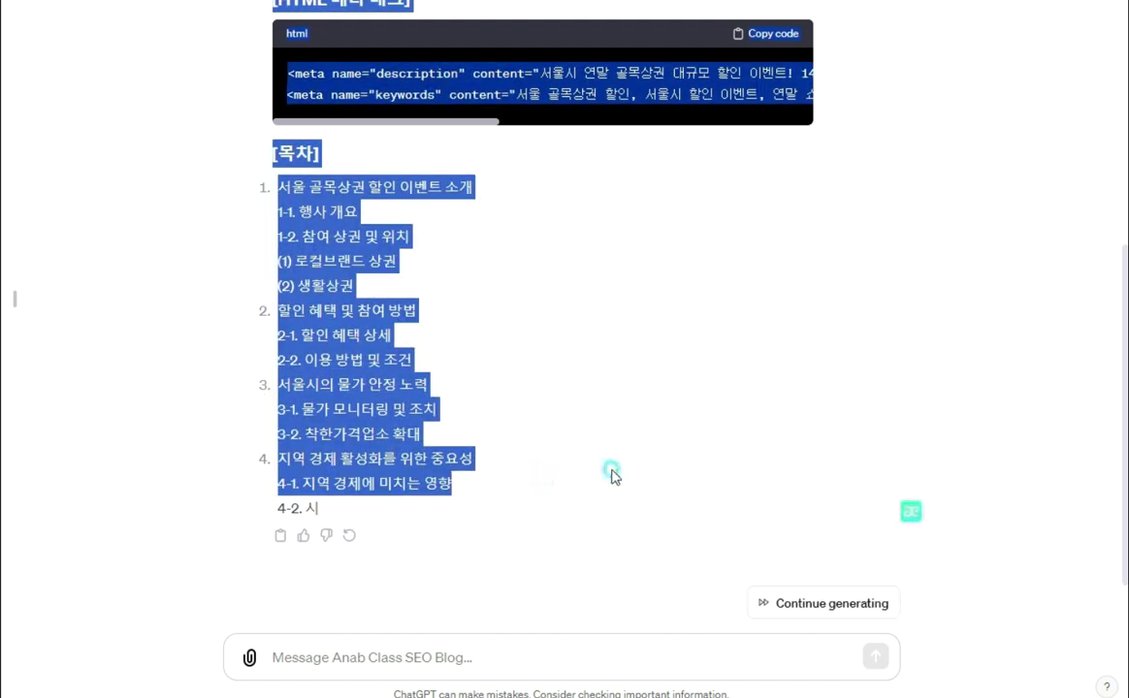
{"action": "left_click", "coordinate": [445, 201]}
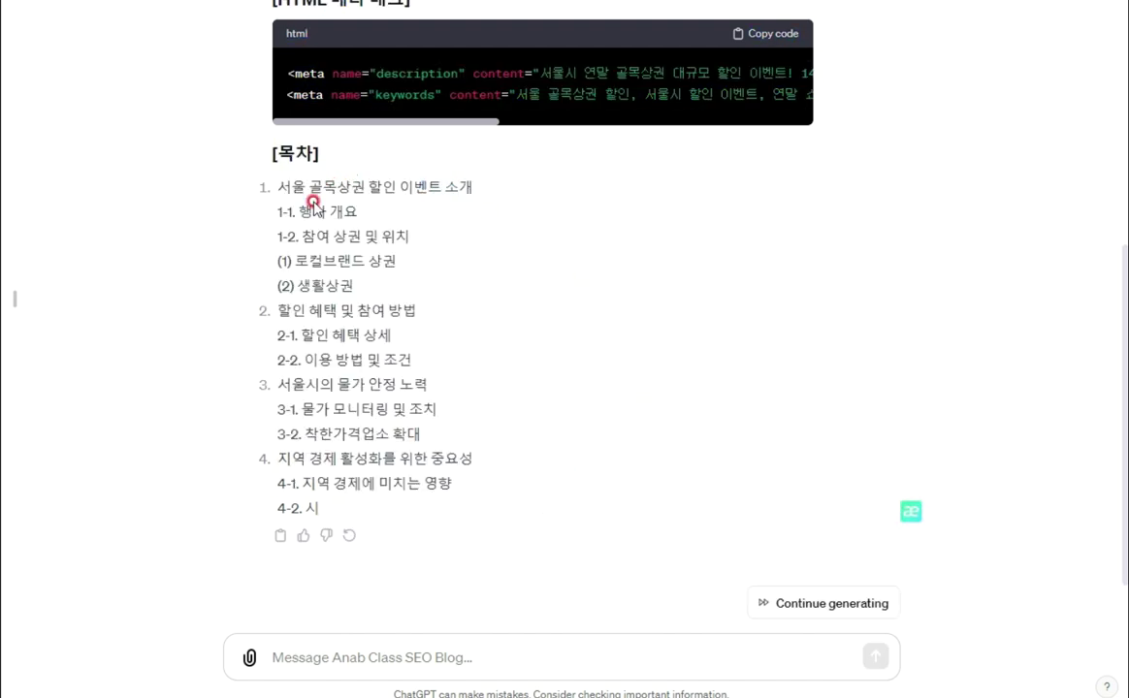
{"action": "left_click", "coordinate": [853, 602]}
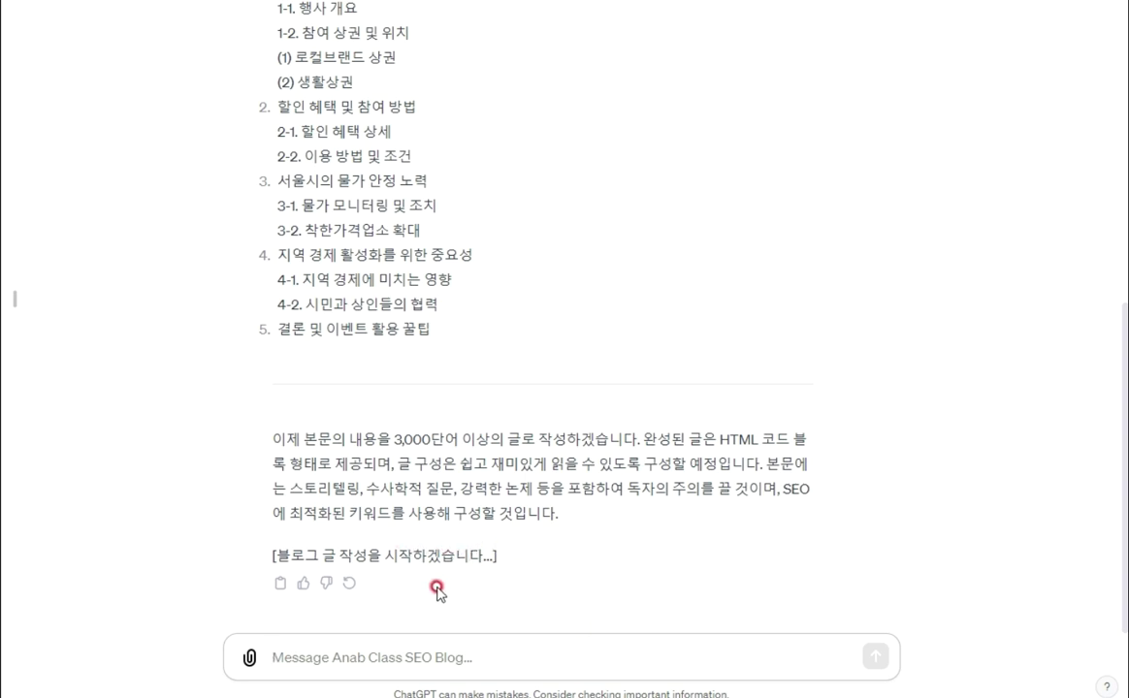
{"action": "scroll", "coordinate": [519, 370], "scroll_direction": "up", "scroll_amount": 3}
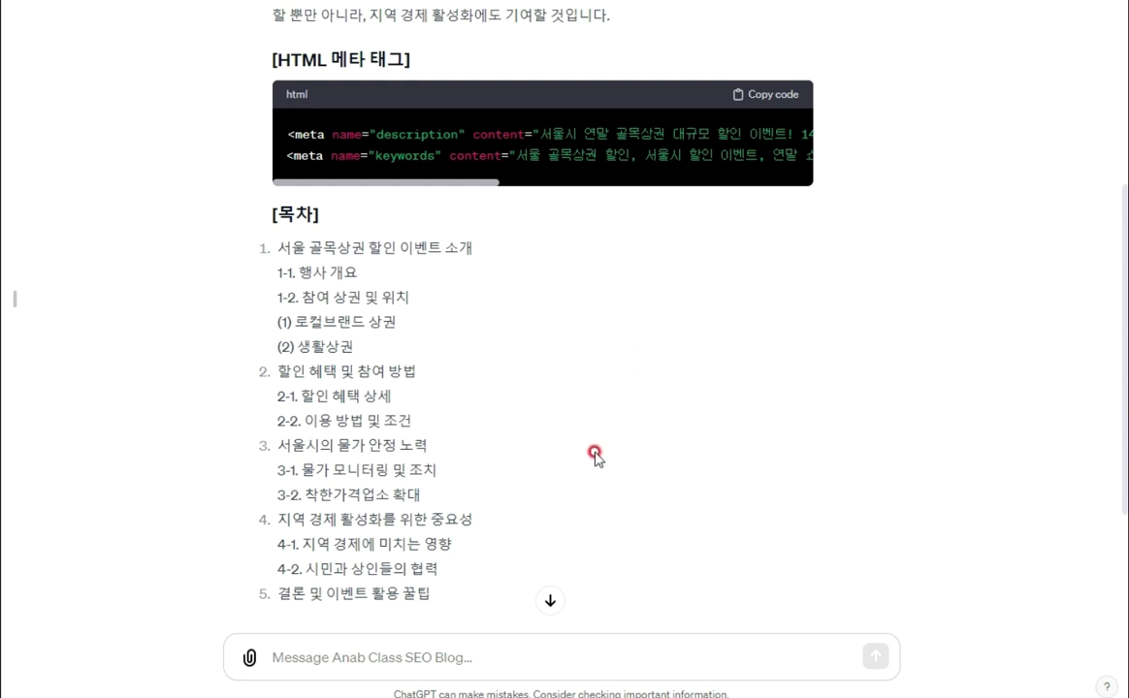
Request a Korean SEO post based on the table of contents, at least 5,000 characters or 3,000 words, without code blocks, and review the response.
{"action": "left_click", "coordinate": [356, 662]}
{"action": "type", "text": "이제 SEO 블로그 글을 작성해 주세요. 목차를 기반으로 한글로 5,000자 이상 또는 3,000단어 이상의 긴 글을 작성해 주세요 주의할 점은 코드블록으로 작성하지 마세요!"}
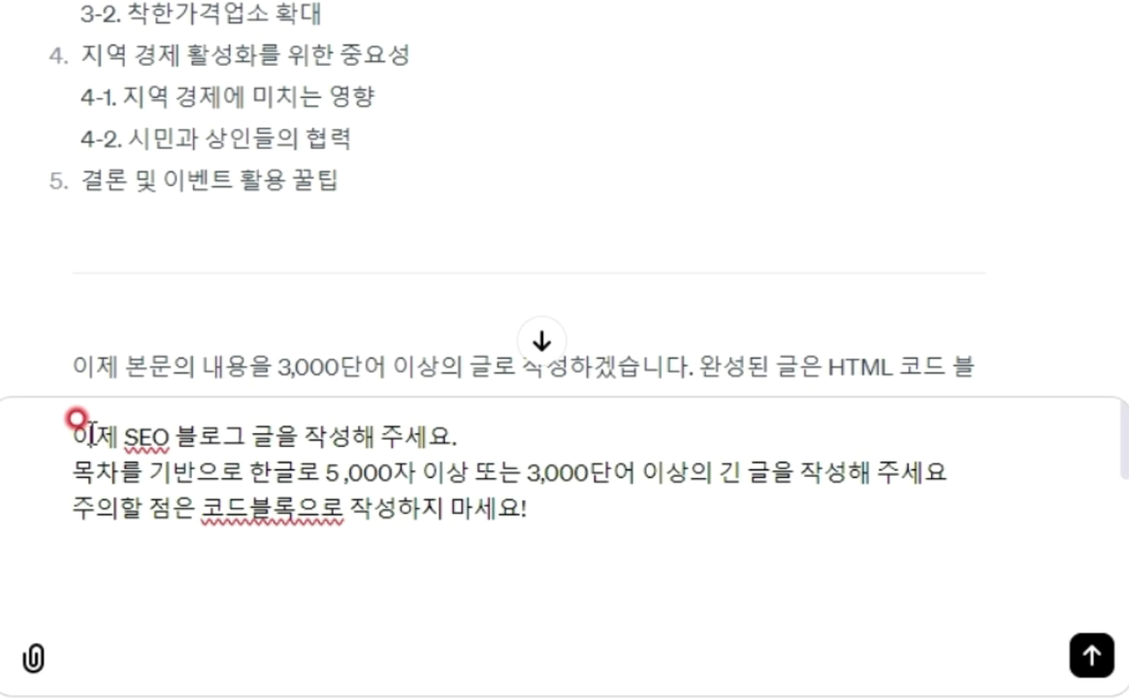
{"action": "left_click_drag", "start_coordinate": [264, 519], "coordinate": [374, 523]}
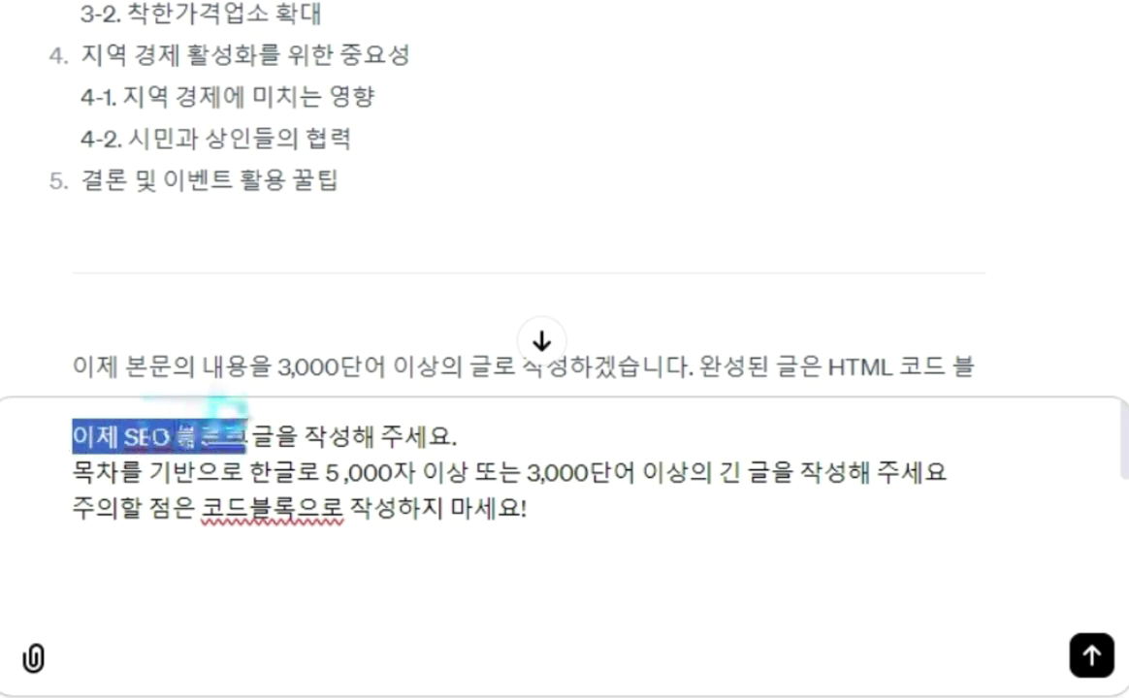
{"action": "left_click_drag", "start_coordinate": [247, 436], "coordinate": [485, 448]}
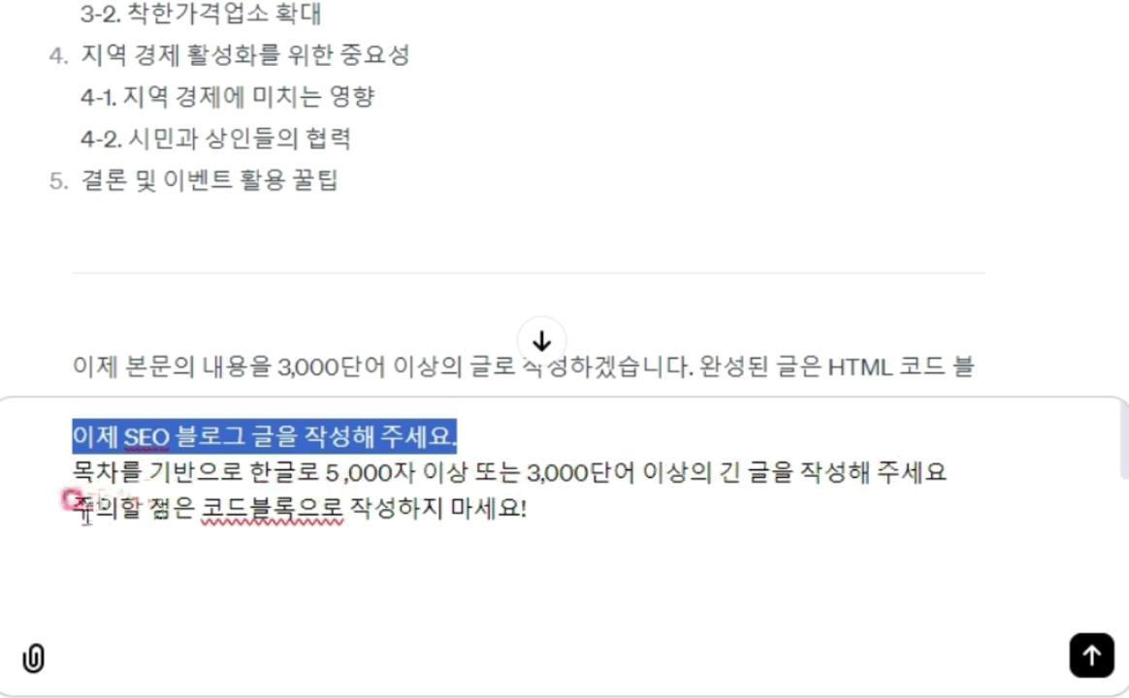
{"action": "left_click_drag", "start_coordinate": [565, 509], "coordinate": [29, 432]}
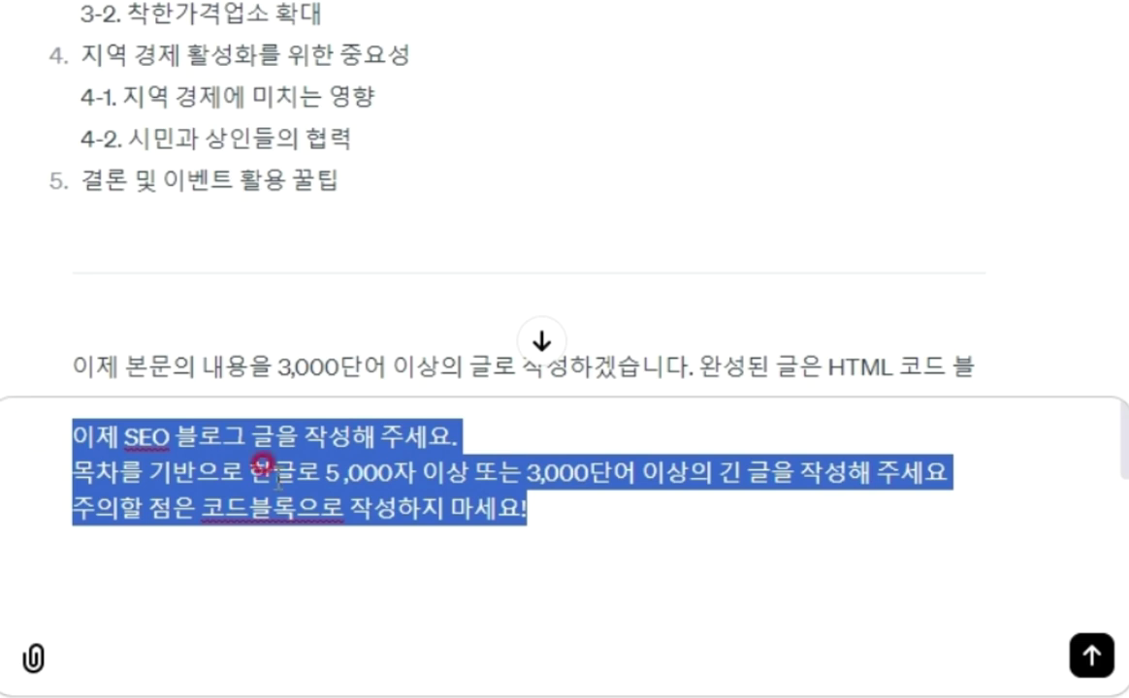
{"action": "left_click", "coordinate": [559, 528]}
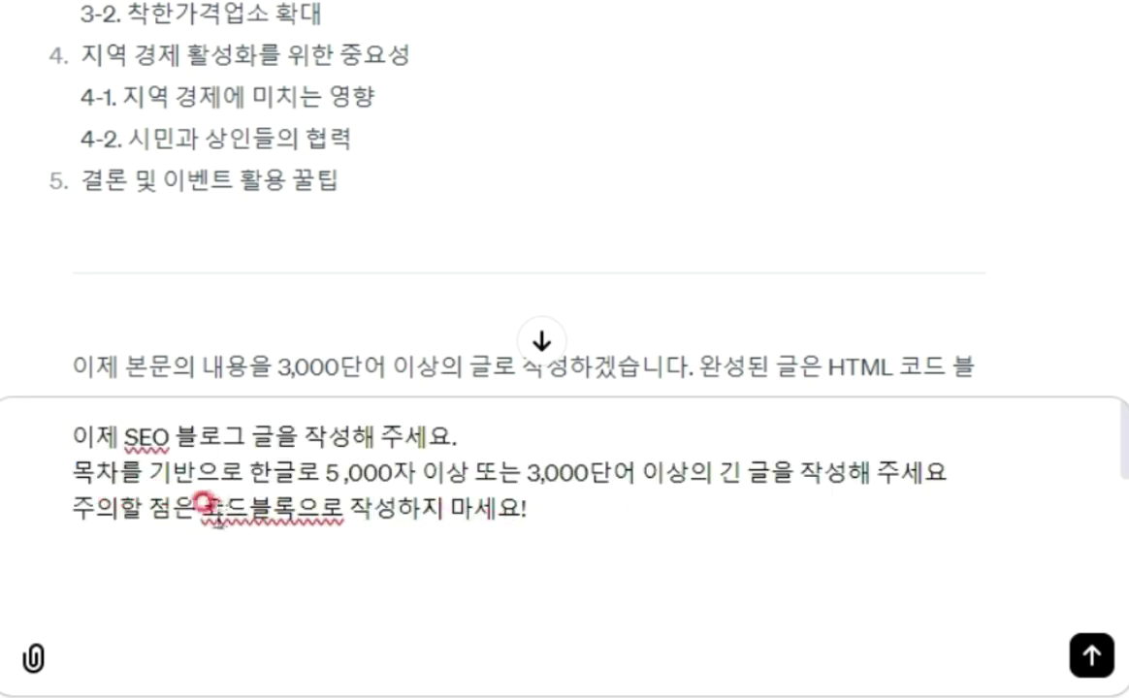
{"action": "left_click", "coordinate": [70, 506]}
{"action": "triple_click", "coordinate": [70, 507]}
{"action": "left_click", "coordinate": [1025, 547]}
{"action": "left_click", "coordinate": [1091, 655]}
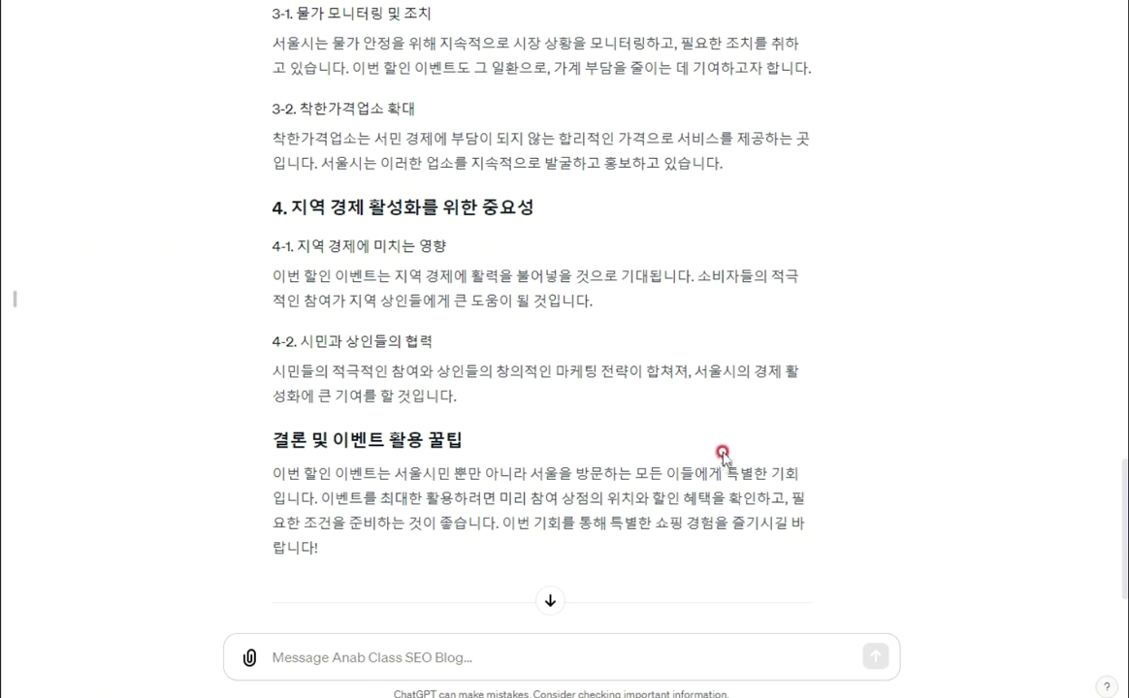
{"action": "scroll", "coordinate": [722, 417], "scroll_direction": "up", "scroll_amount": 3}
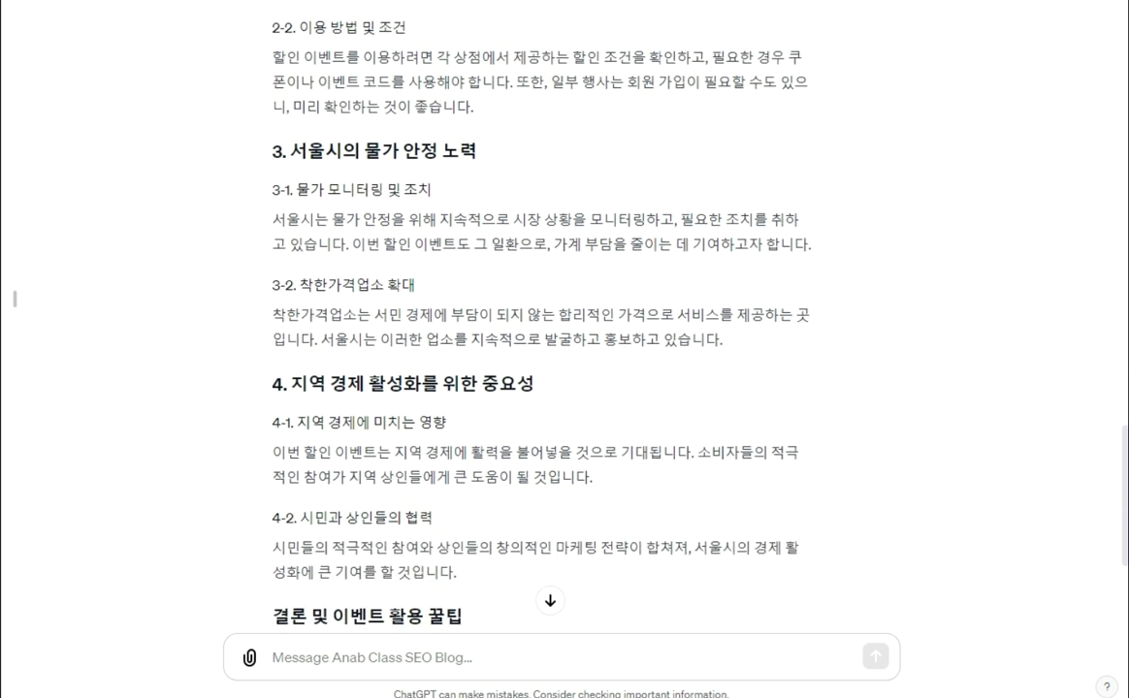